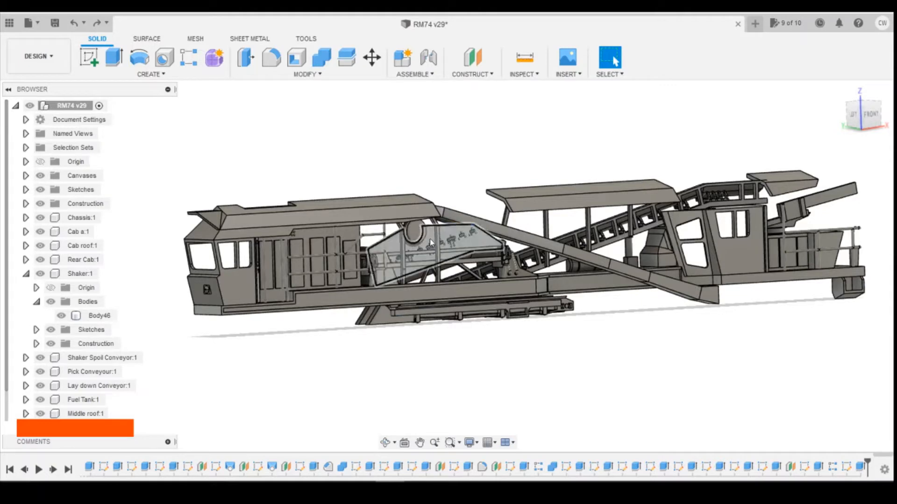
# - Compare the shaker's side plate and its bolt pattern with the reference photo rm74008.jpg
pyautogui.click(429, 239)
pyautogui.scroll(4, 461, 246)
pyautogui.scroll(2, 449, 229)
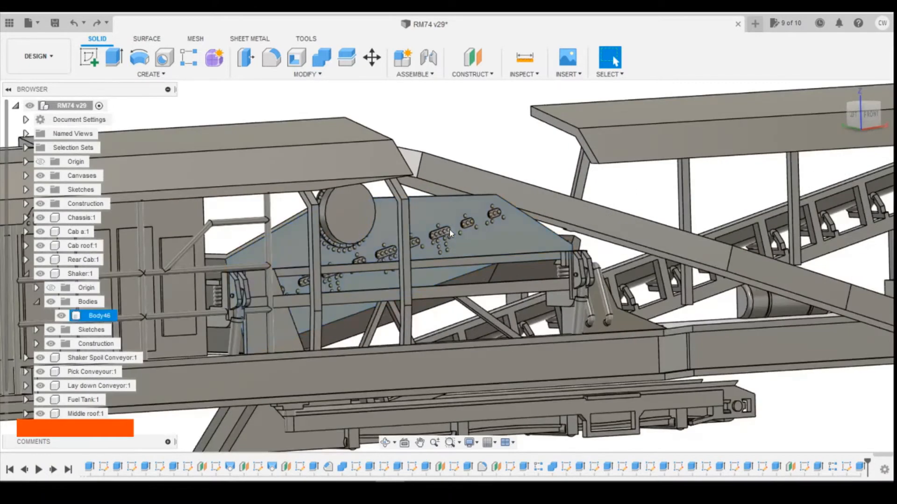
pyautogui.press('Escape')
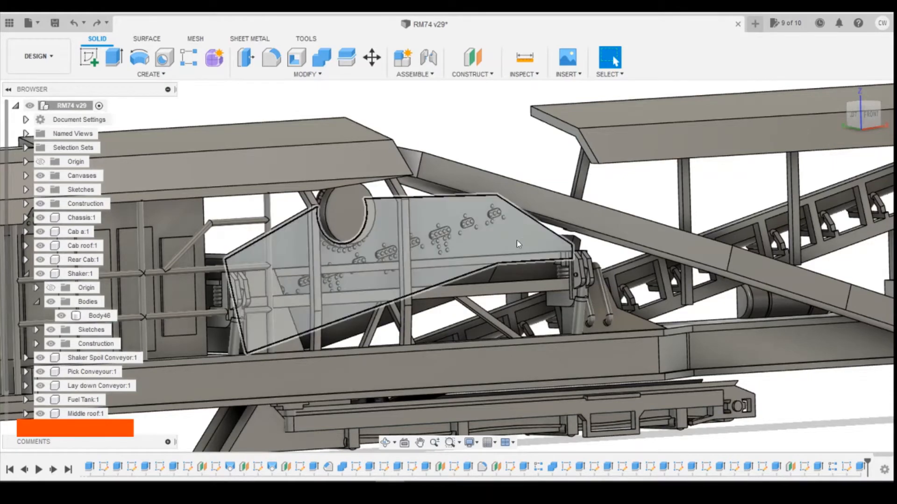
pyautogui.click(402, 481)
pyautogui.click(406, 440)
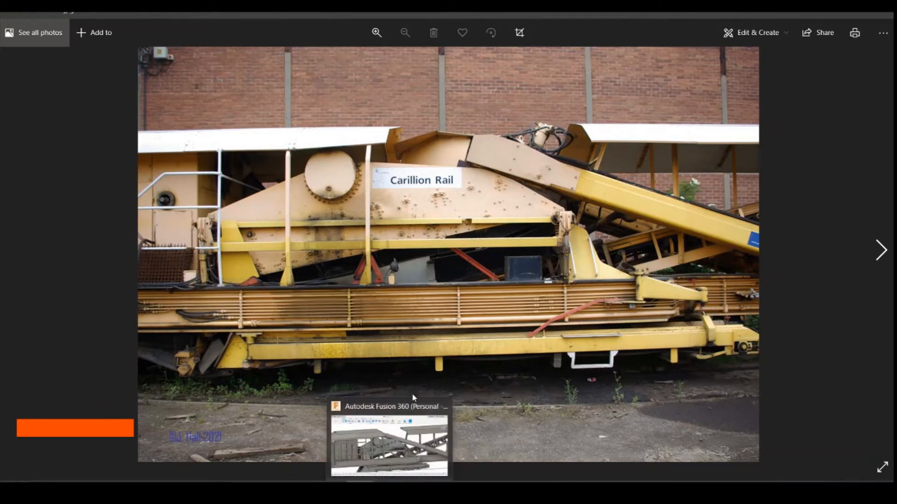
pyautogui.click(390, 491)
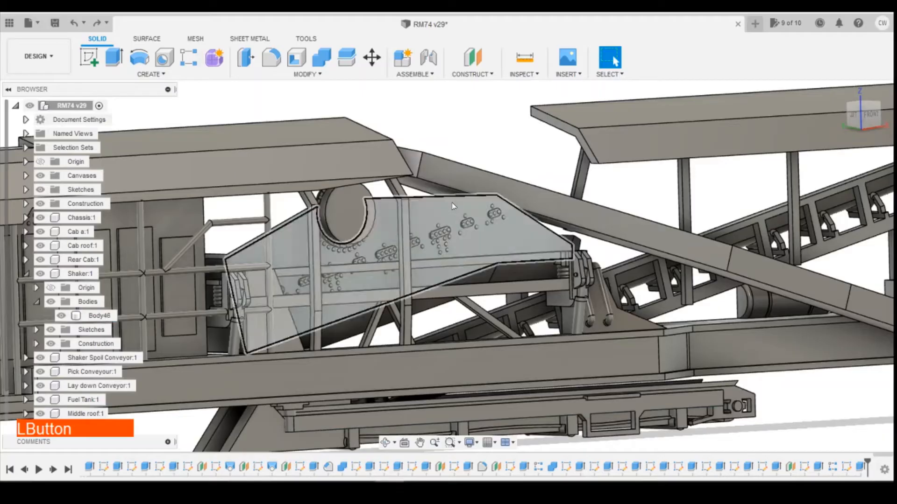
pyautogui.click(454, 237)
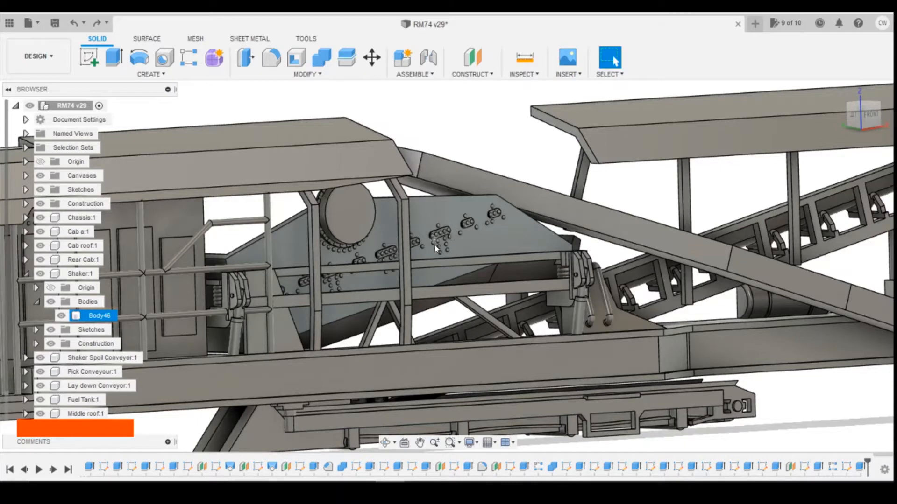
pyautogui.scroll(3, 441, 242)
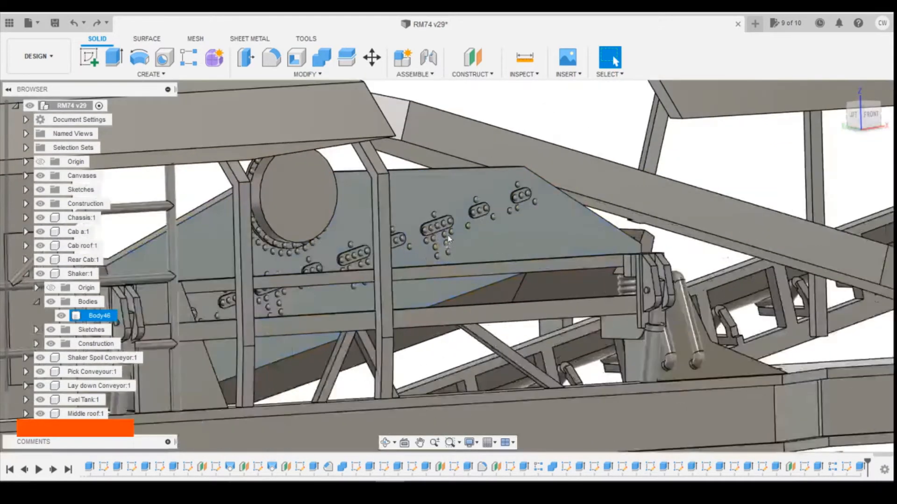
pyautogui.press('Escape')
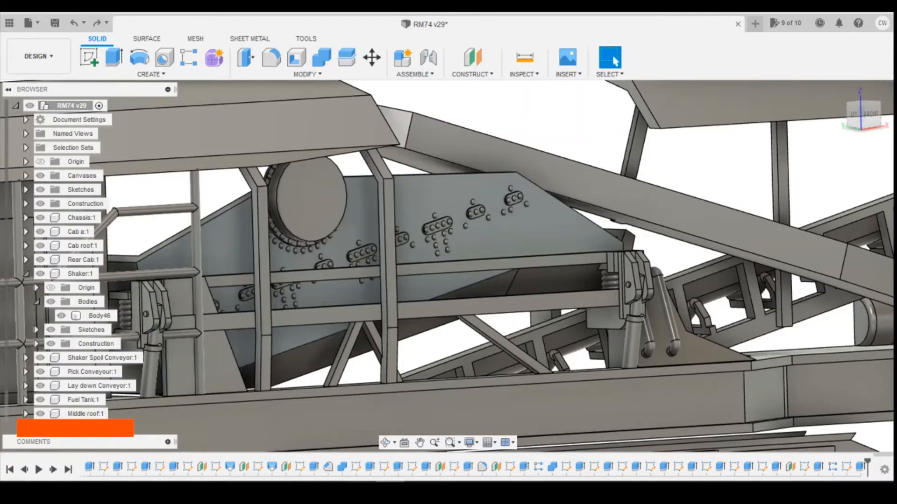
pyautogui.click(360, 491)
pyautogui.click(415, 421)
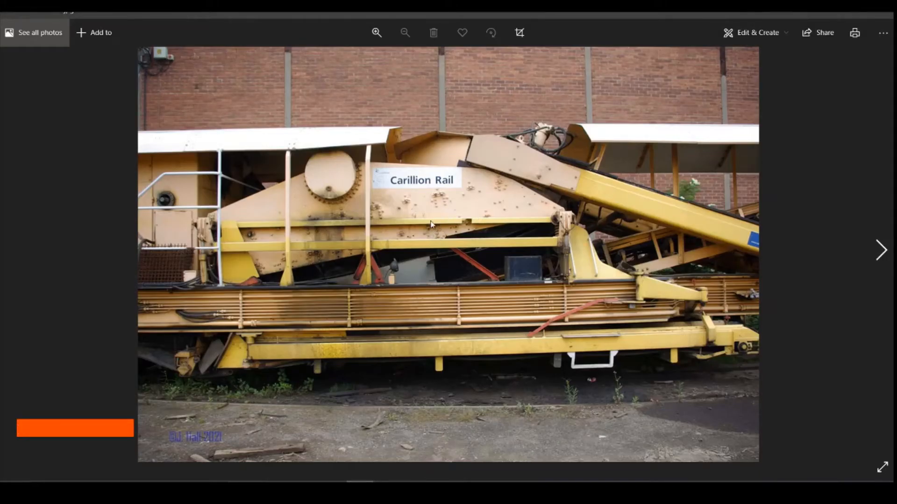
pyautogui.click(389, 491)
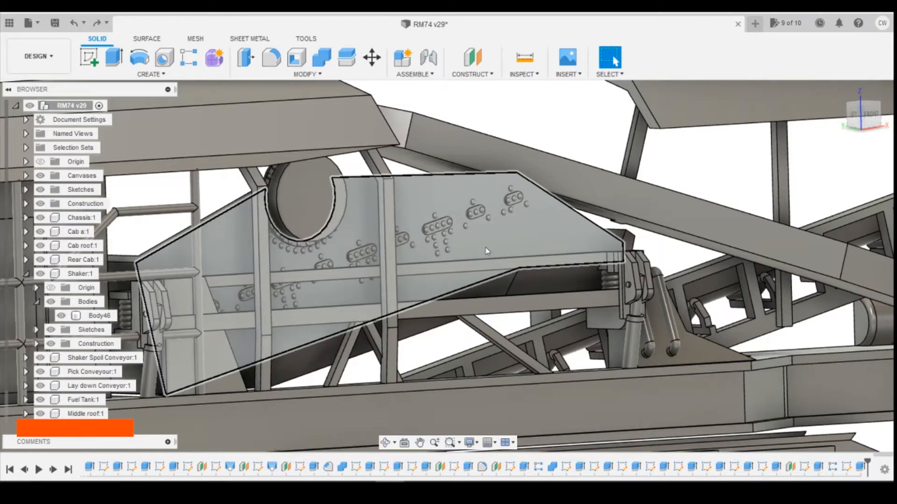
# - Show the model from the front, hide every component except Shaker, and make Shaker the active component
pyautogui.press('shift')
pyautogui.hotkey('shift', 'z')
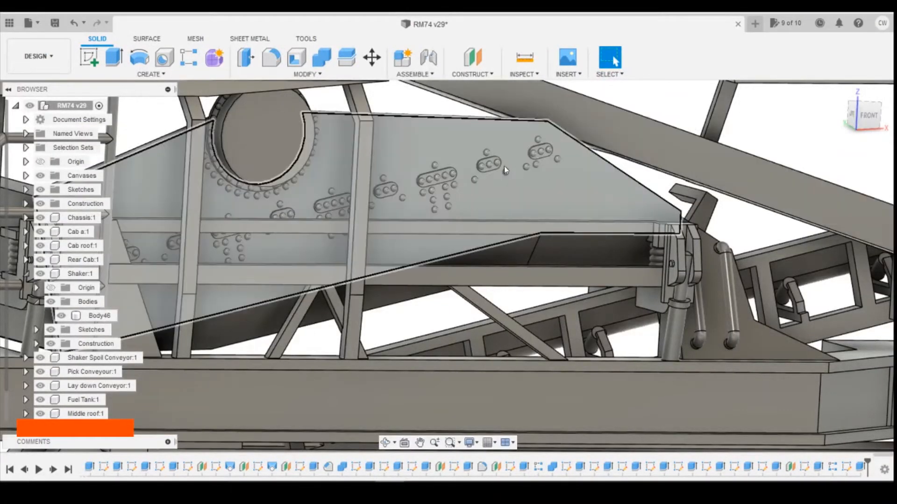
pyautogui.click(874, 117)
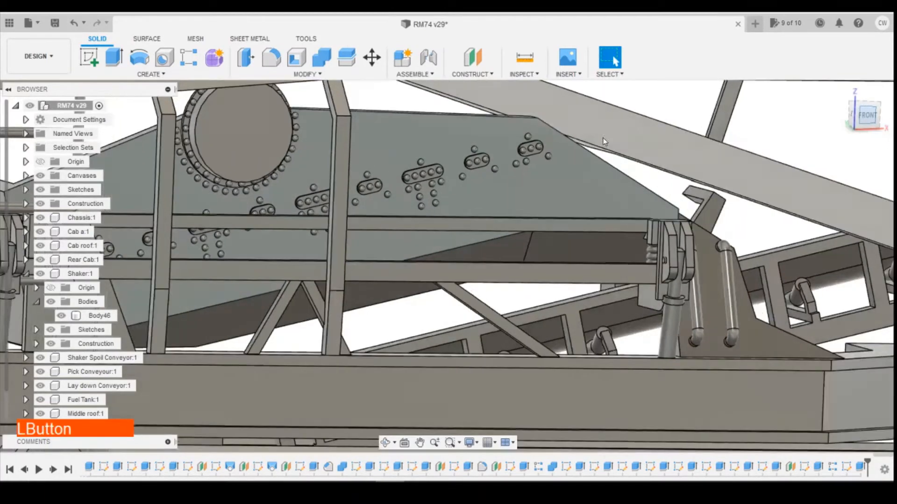
pyautogui.click(458, 164)
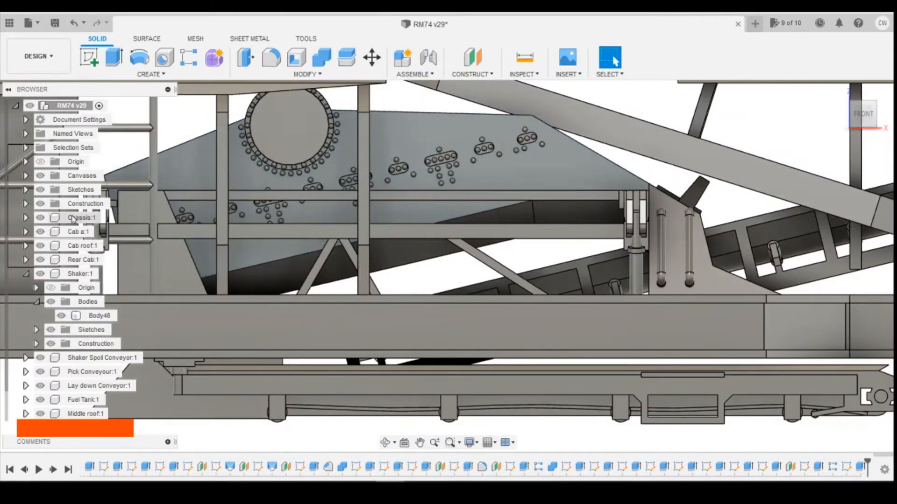
pyautogui.click(40, 218)
pyautogui.click(40, 232)
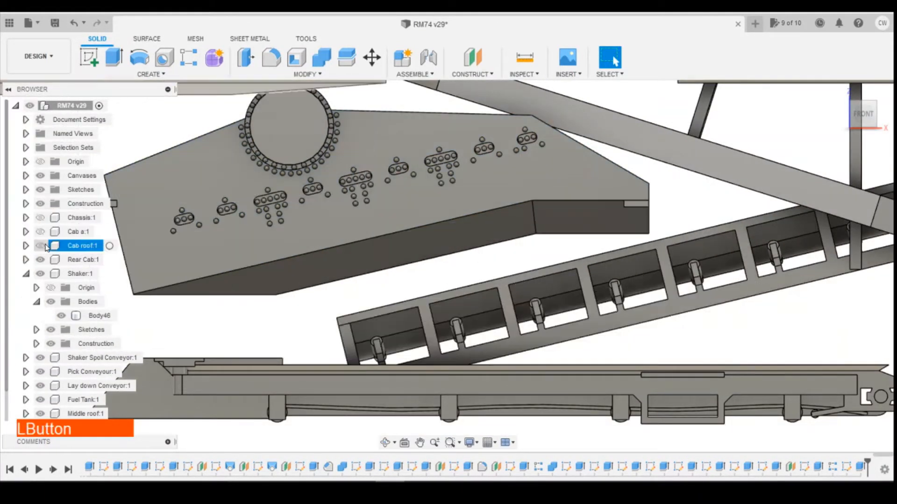
pyautogui.click(40, 245)
pyautogui.click(40, 260)
pyautogui.click(40, 358)
pyautogui.click(41, 371)
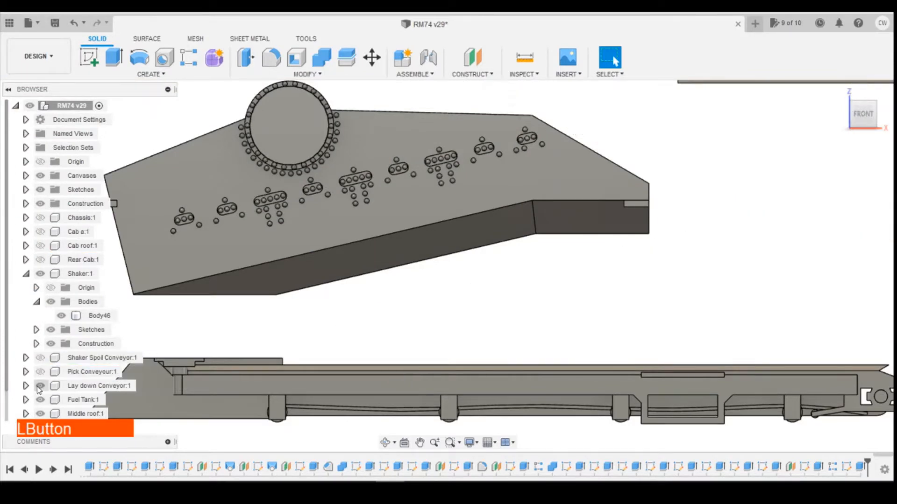
pyautogui.click(41, 386)
pyautogui.click(41, 400)
pyautogui.click(41, 414)
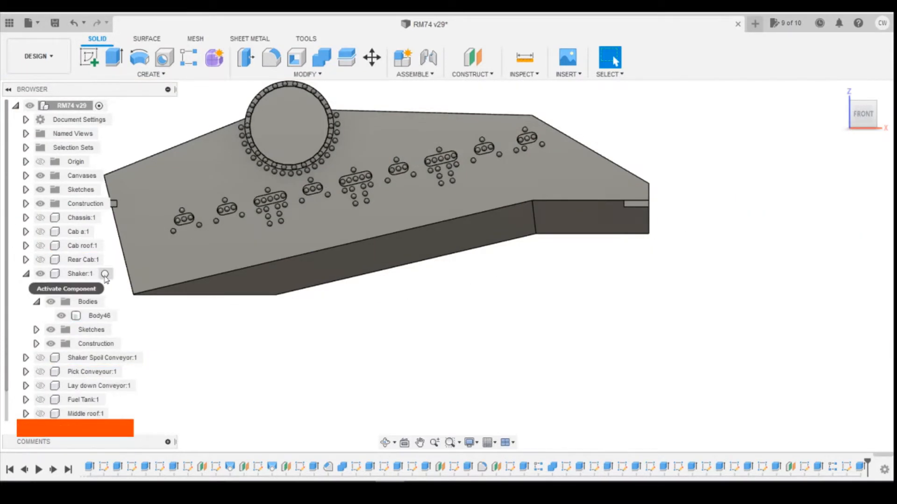
pyautogui.click(107, 274)
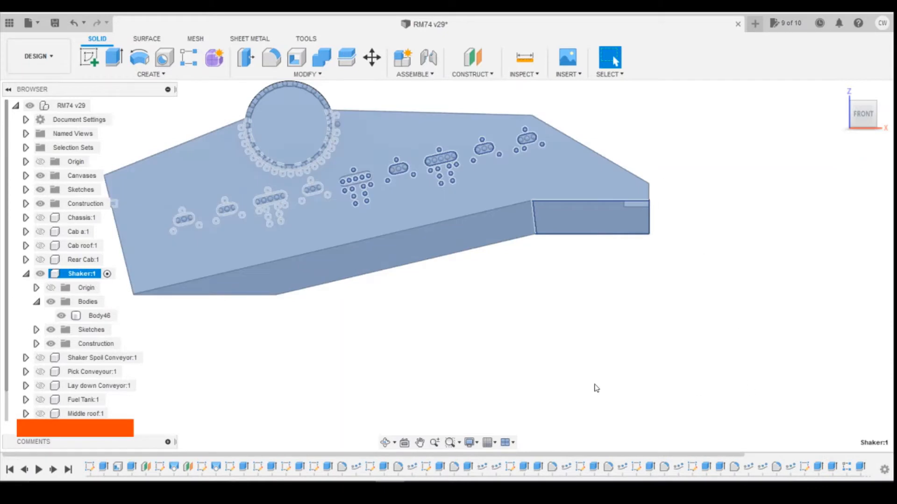
pyautogui.click(595, 389)
pyautogui.click(320, 75)
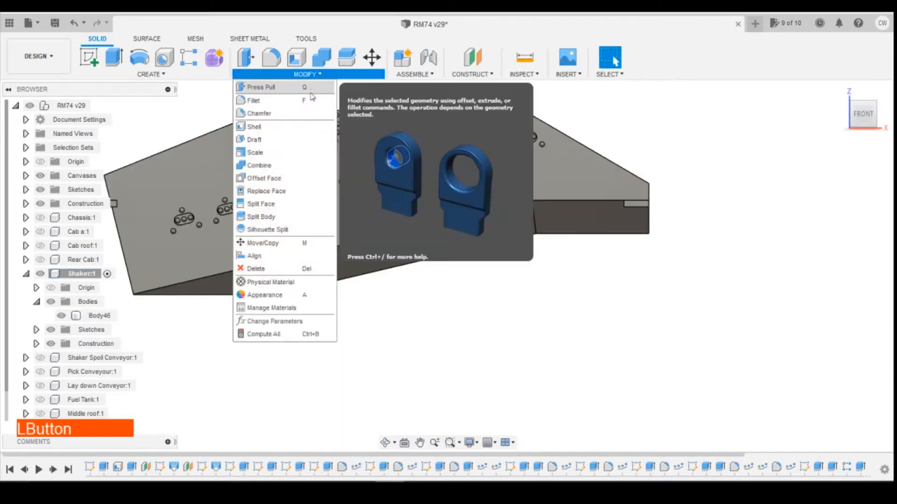
pyautogui.click(260, 240)
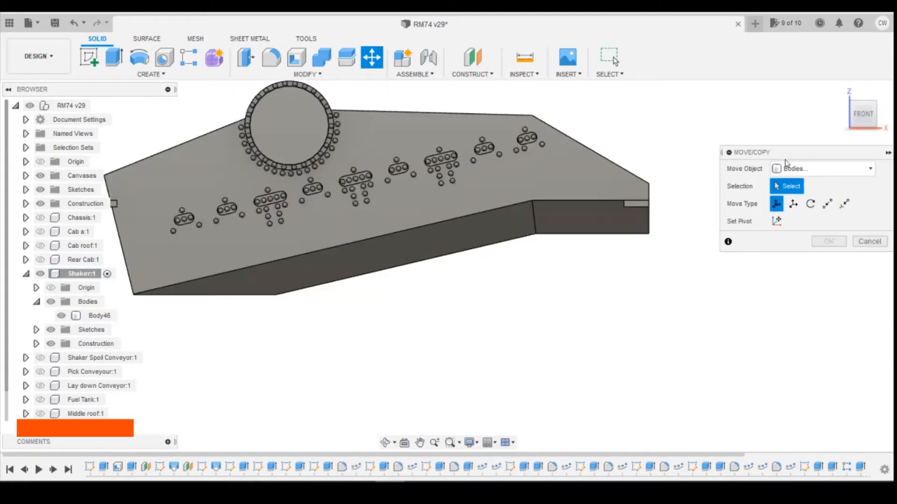
pyautogui.click(822, 169)
pyautogui.click(797, 197)
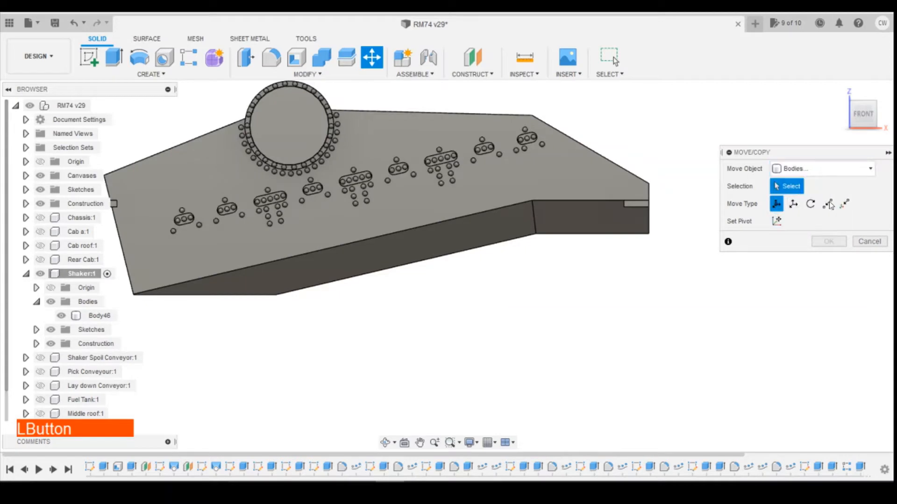
pyautogui.click(867, 241)
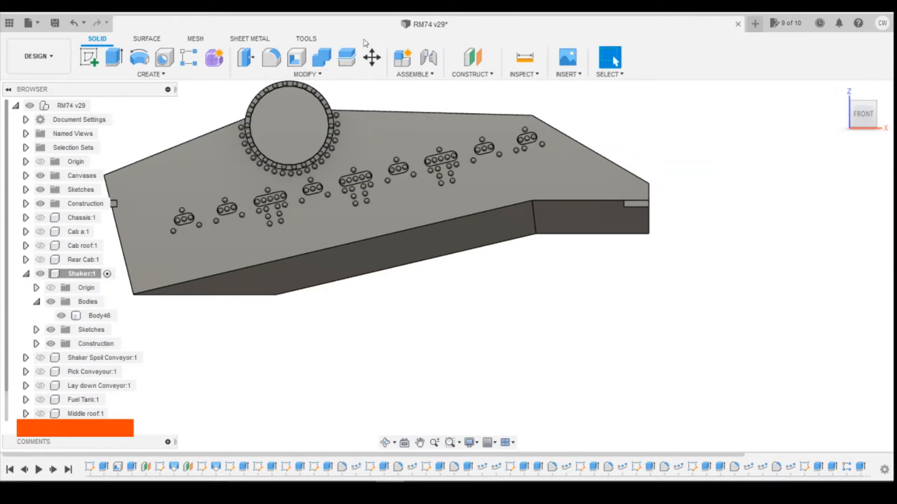
# - Split the shaker body using its front side face as the splitting tool, with the tool extended
pyautogui.click(347, 57)
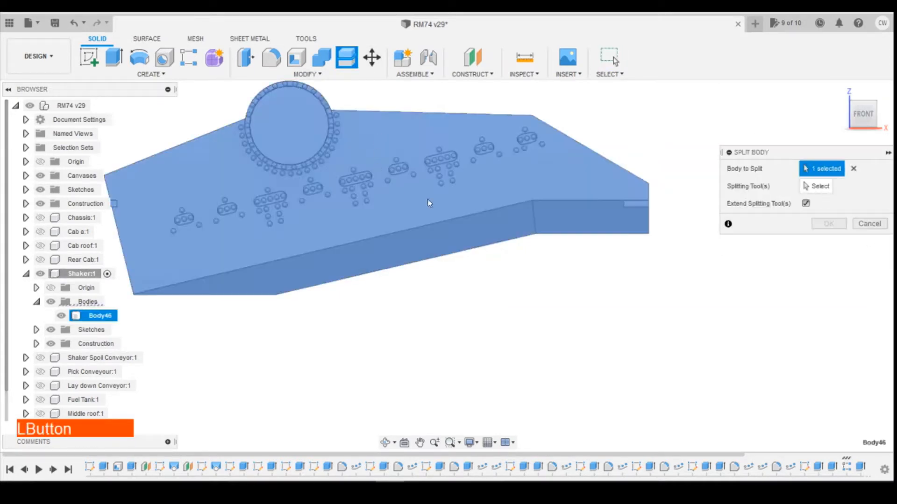
pyautogui.click(405, 138)
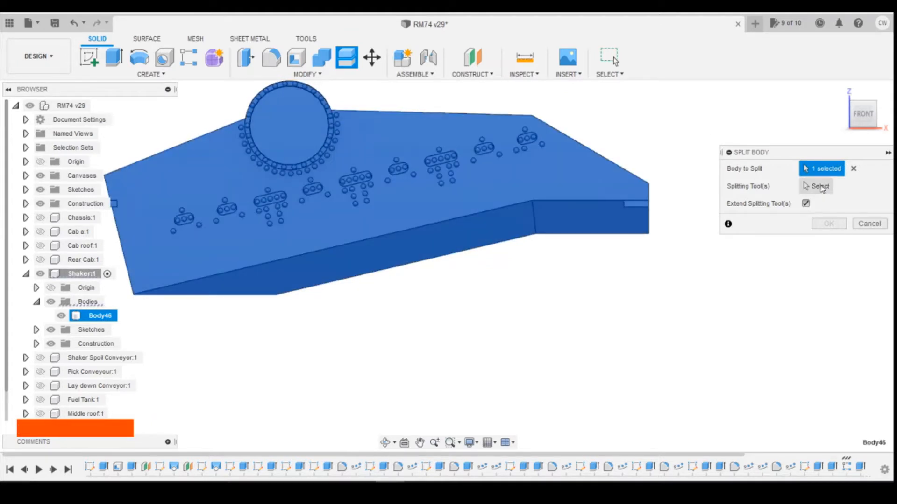
pyautogui.click(816, 186)
pyautogui.click(424, 125)
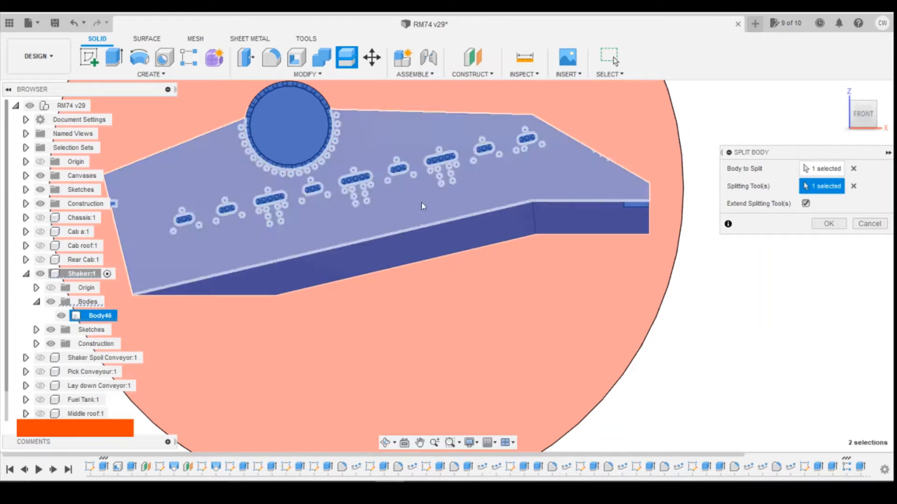
pyautogui.click(838, 226)
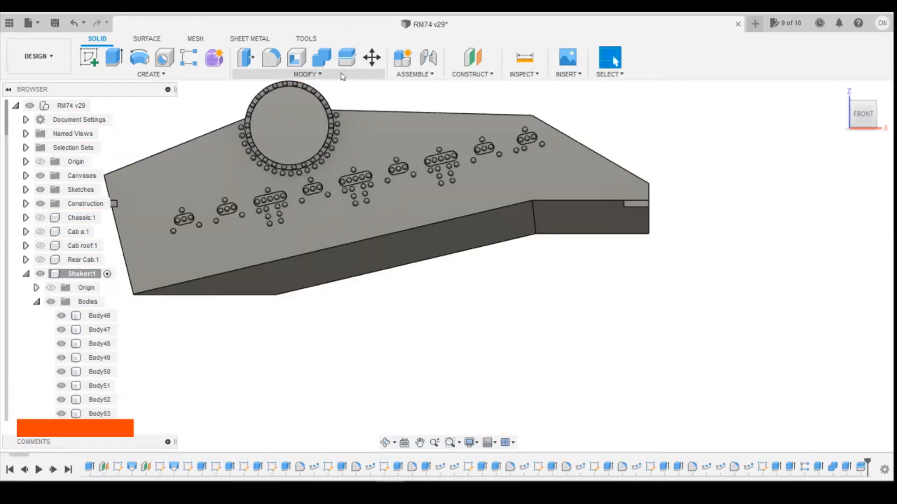
# - Start moving bodies and select the plate and nine surrounding bolts of the rightmost five-bolt cluster on the shaker's side
pyautogui.click(376, 60)
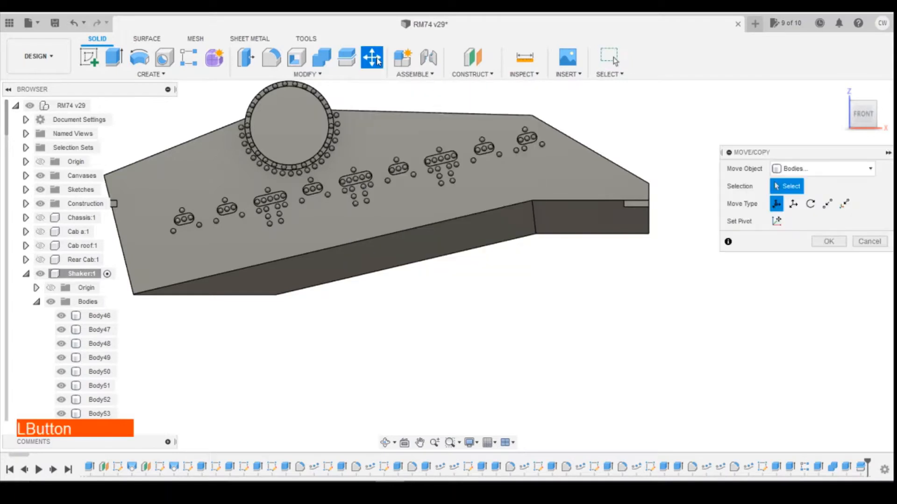
pyautogui.click(827, 172)
pyautogui.click(820, 176)
pyautogui.click(439, 149)
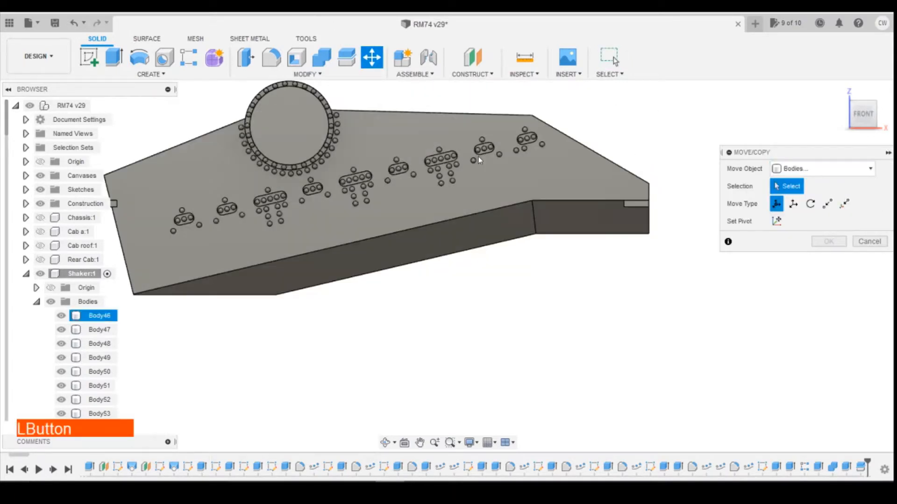
pyautogui.scroll(5, 439, 147)
pyautogui.keyDown('shift'); pyautogui.click(439, 148); pyautogui.keyUp('shift')
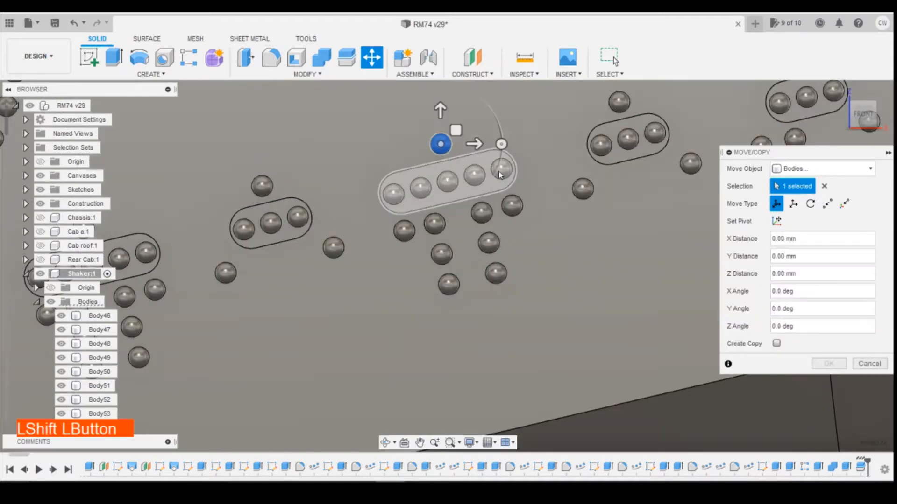
pyautogui.keyDown('shift'); pyautogui.click(480, 184); pyautogui.keyUp('shift')
pyautogui.keyDown('shift'); pyautogui.click(513, 206); pyautogui.keyUp('shift')
pyautogui.keyDown('shift'); pyautogui.click(482, 213); pyautogui.keyUp('shift')
pyautogui.keyDown('shift'); pyautogui.click(435, 224); pyautogui.keyUp('shift')
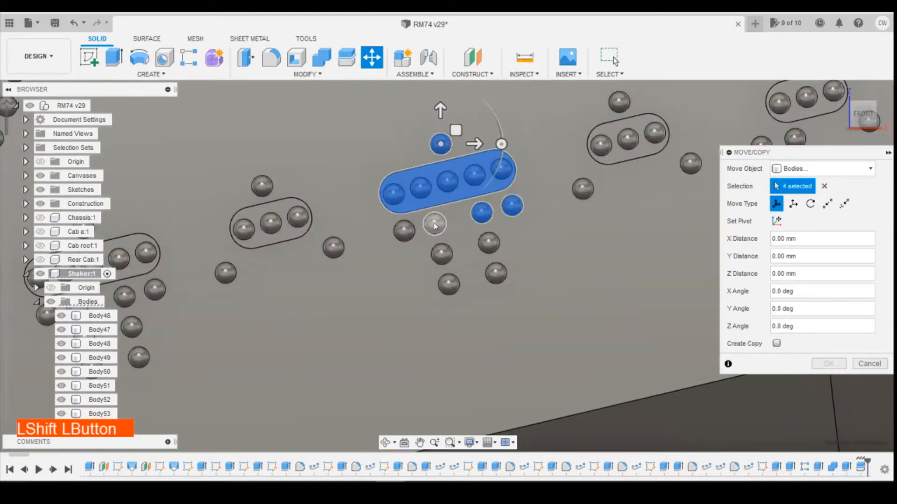
pyautogui.keyDown('shift'); pyautogui.click(405, 231); pyautogui.keyUp('shift')
pyautogui.keyDown('shift'); pyautogui.click(441, 254); pyautogui.keyUp('shift')
pyautogui.keyDown('shift'); pyautogui.click(489, 243); pyautogui.keyUp('shift')
pyautogui.keyDown('shift'); pyautogui.click(496, 273); pyautogui.keyUp('shift')
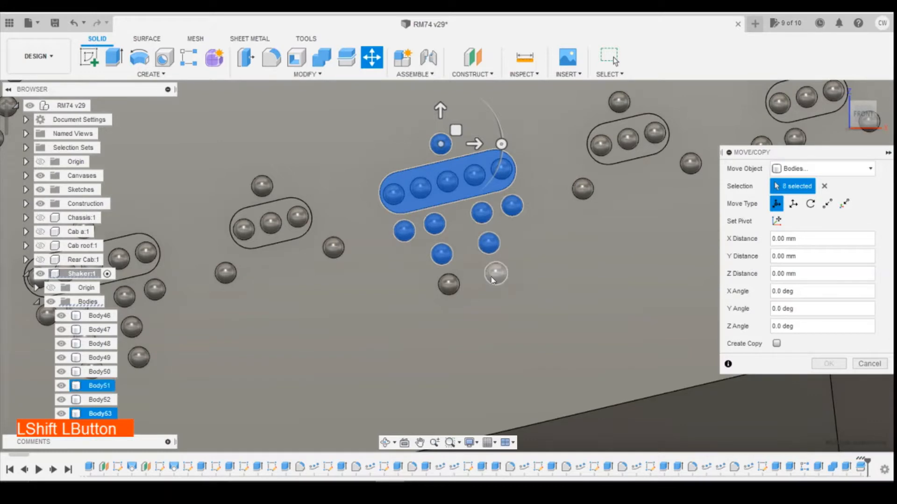
pyautogui.keyDown('shift'); pyautogui.click(449, 284); pyautogui.keyUp('shift')
pyautogui.scroll(-2, 442, 242)
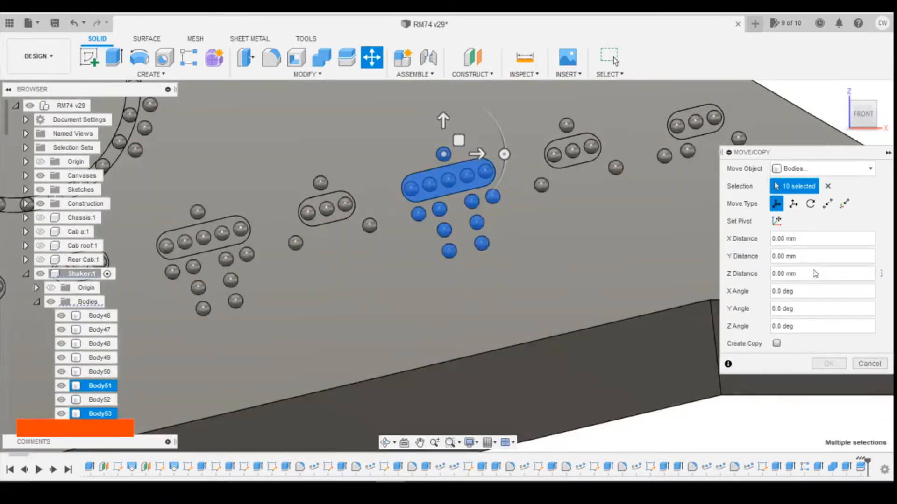
# - Check the reference photo and copy the selected cluster by about -0.94 mm in X and -2.26 mm in Z, near the plate's lower edge
pyautogui.click(776, 343)
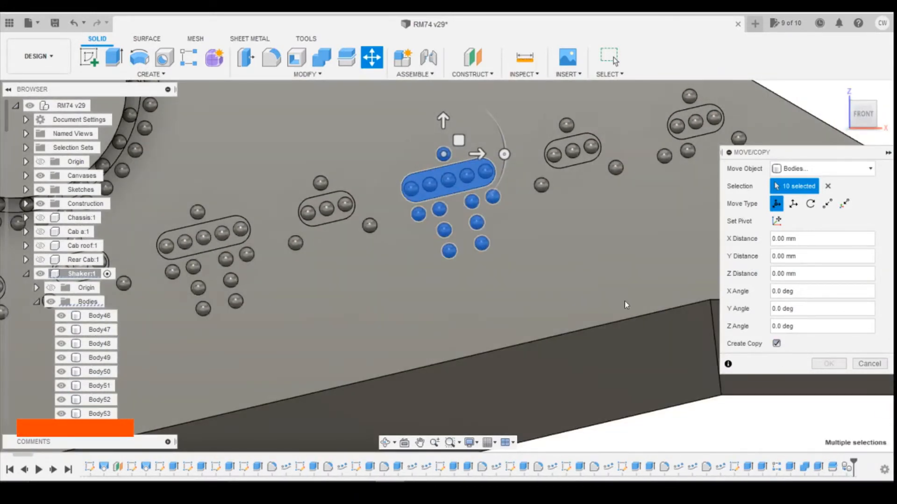
pyautogui.scroll(-2, 522, 259)
pyautogui.click(362, 489)
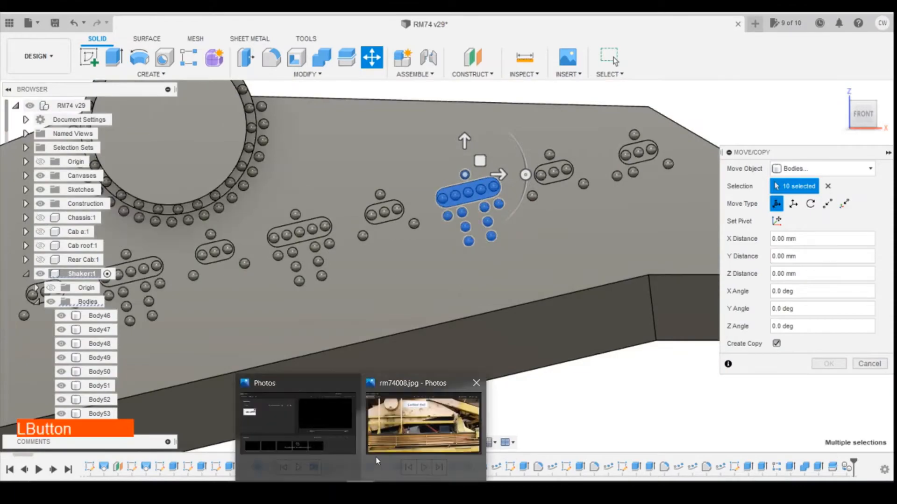
pyautogui.click(406, 439)
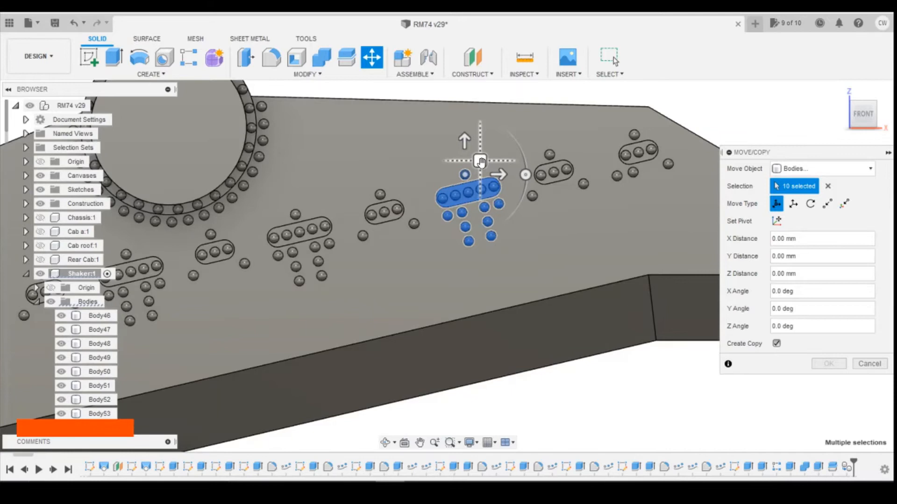
pyautogui.moveTo(472, 180); pyautogui.dragTo(450, 238)
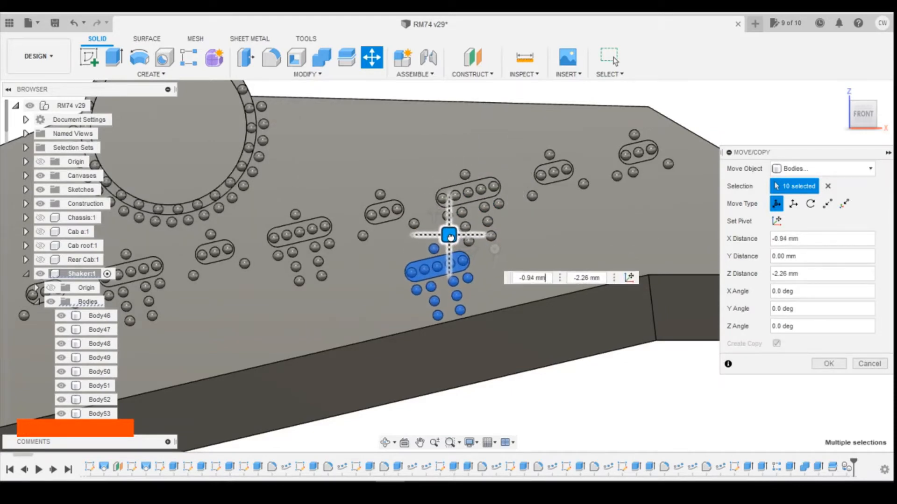
pyautogui.scroll(3, 478, 239)
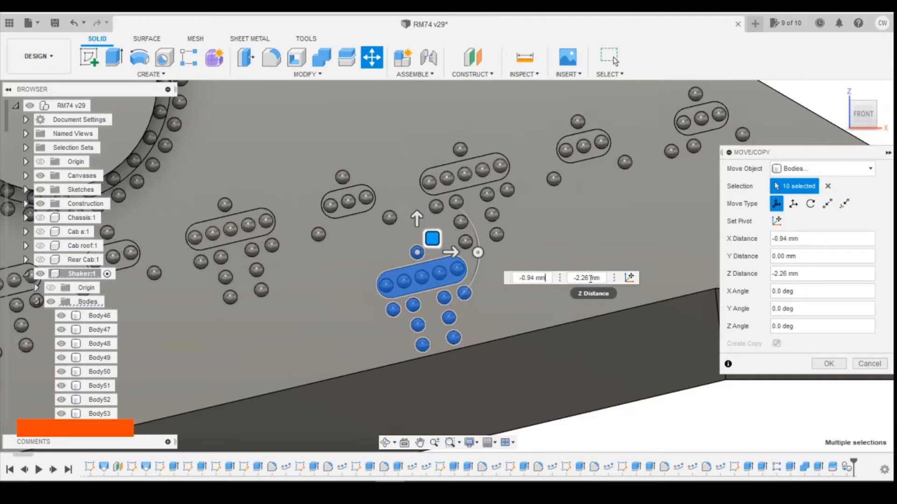
pyautogui.click(828, 364)
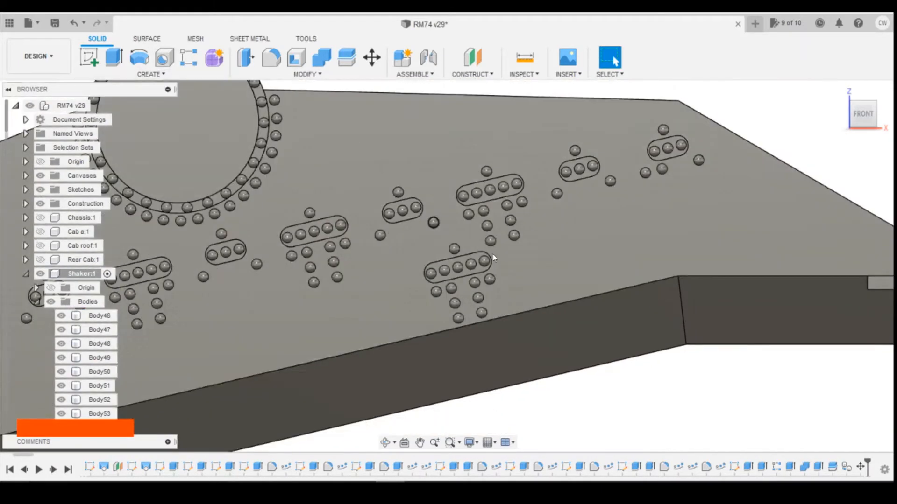
# - Sketch a line about 26.6 mm long on the side plate's face, parallel to the sloping lower edge and ending on the left edge
pyautogui.scroll(-2, 585, 303)
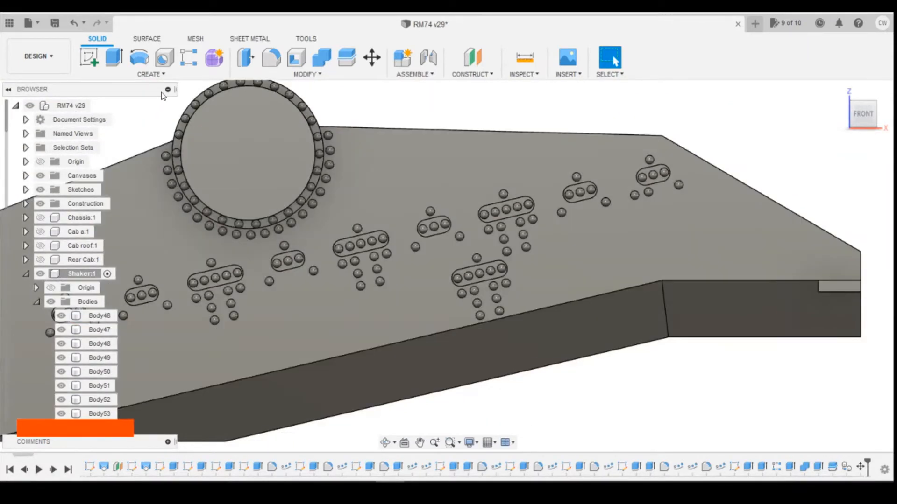
pyautogui.click(149, 74)
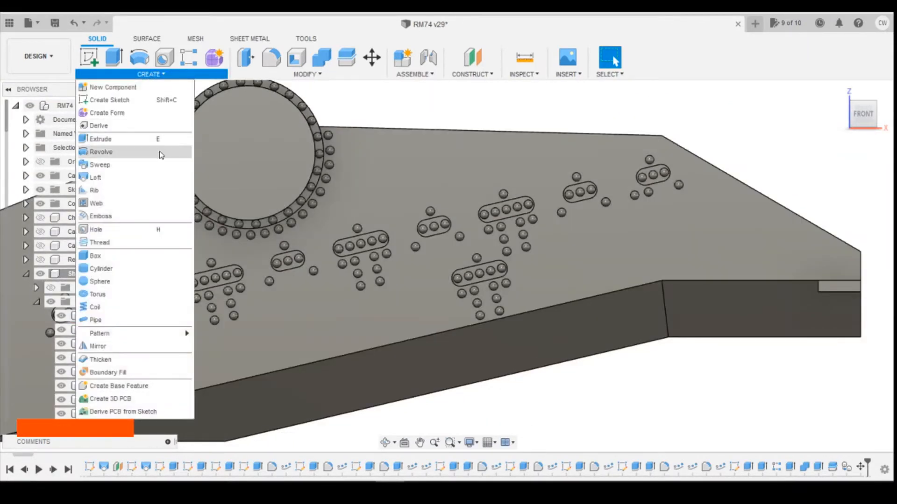
pyautogui.click(110, 100)
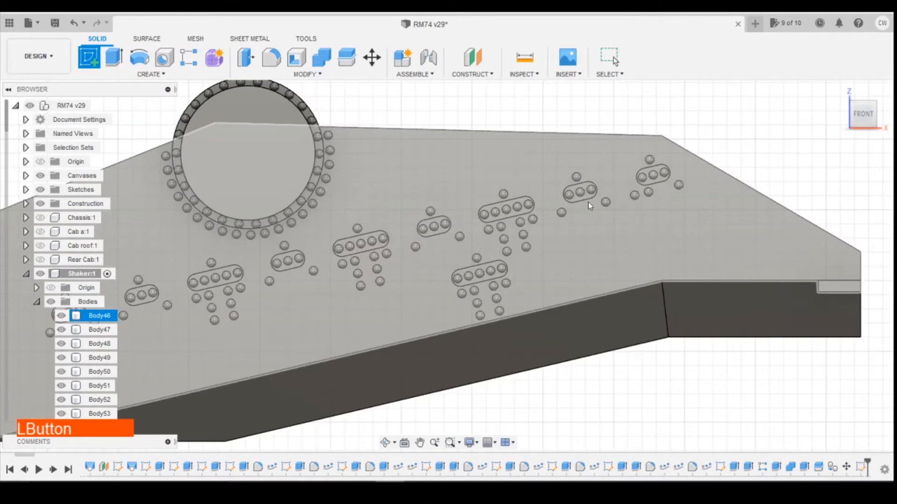
pyautogui.click(580, 202)
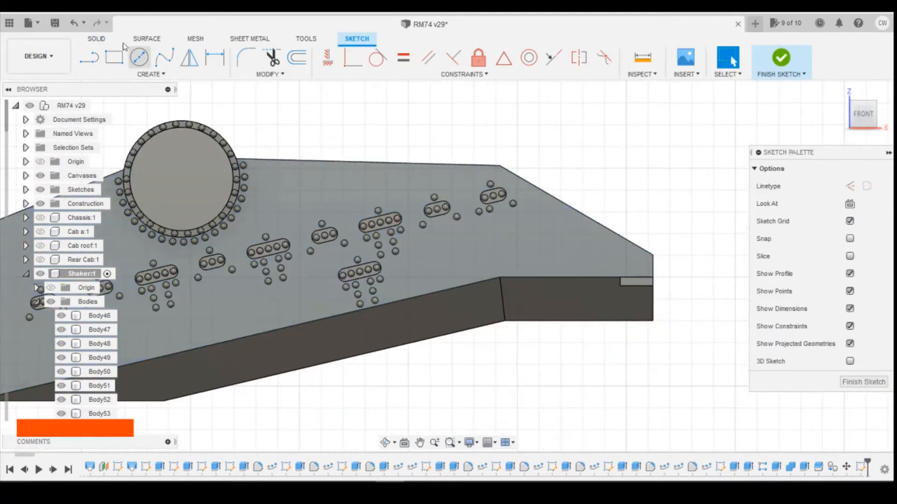
pyautogui.click(89, 57)
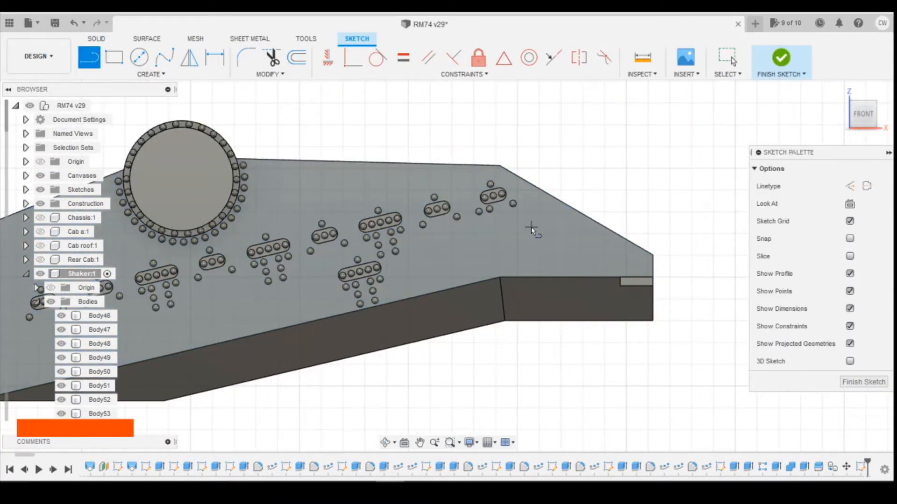
pyautogui.click(531, 229)
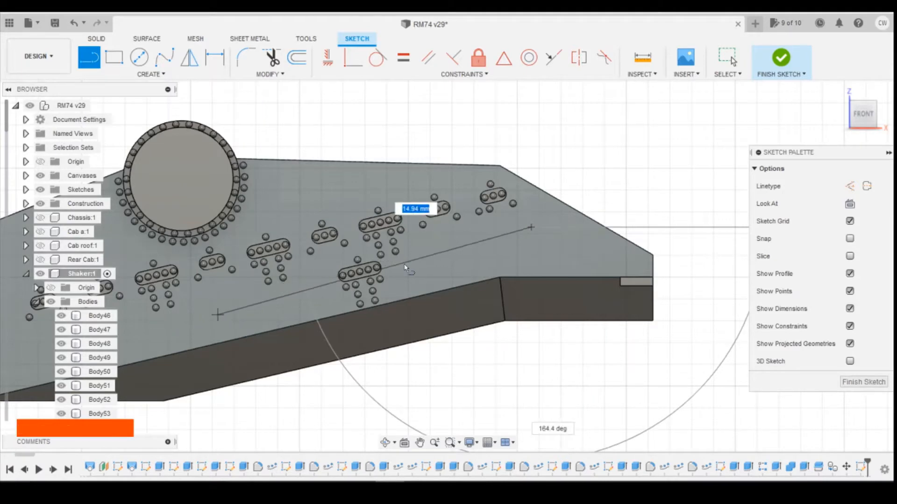
pyautogui.scroll(-3, 313, 269)
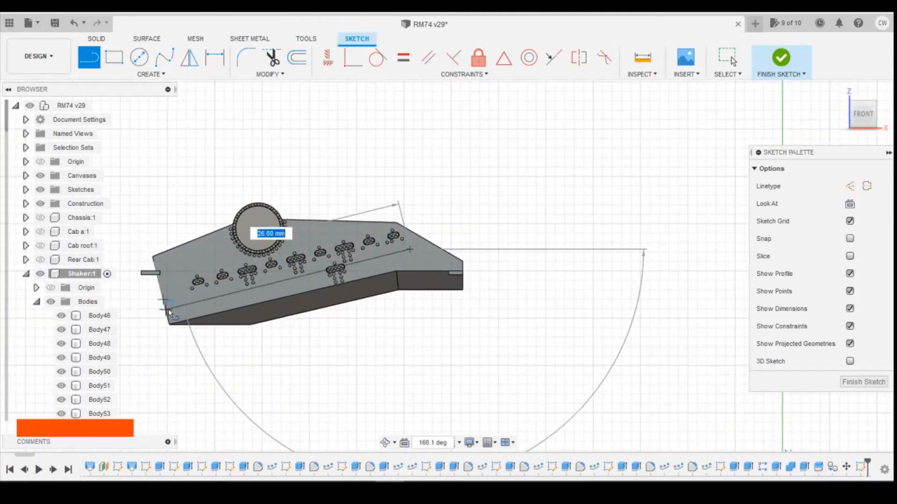
pyautogui.scroll(3, 169, 310)
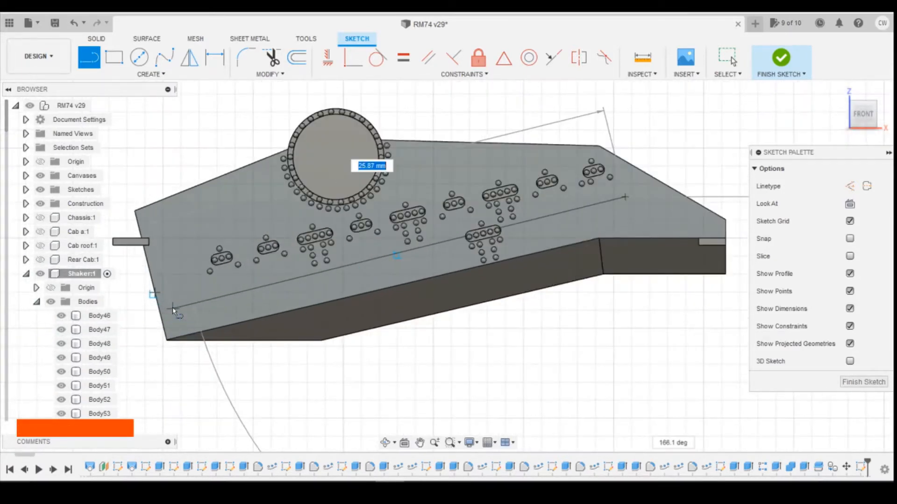
pyautogui.doubleClick(161, 312)
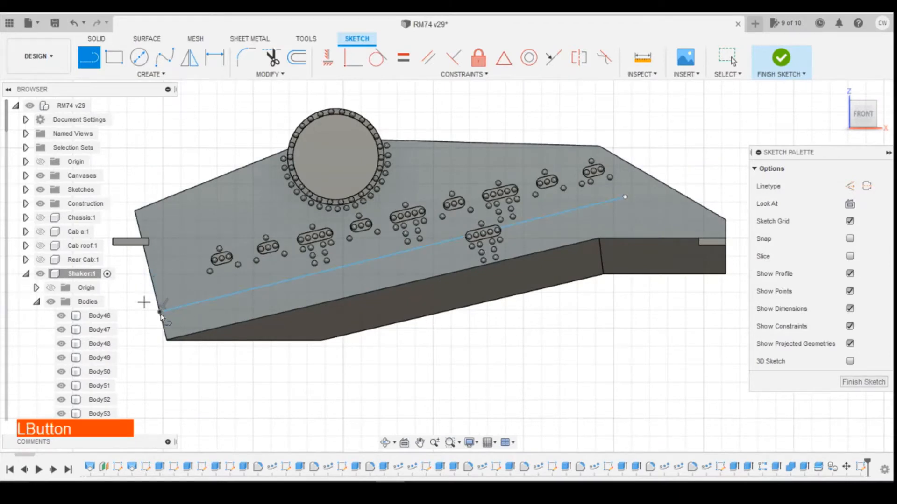
pyautogui.scroll(3, 575, 205)
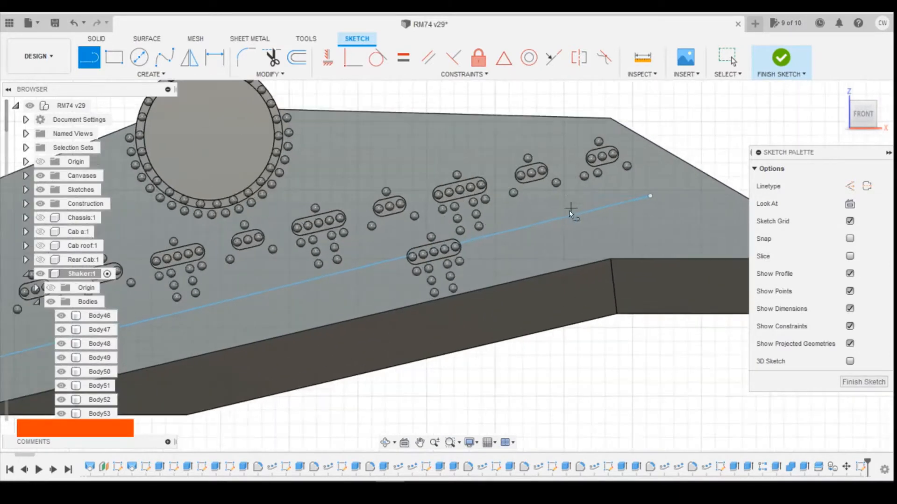
pyautogui.press('Escape')
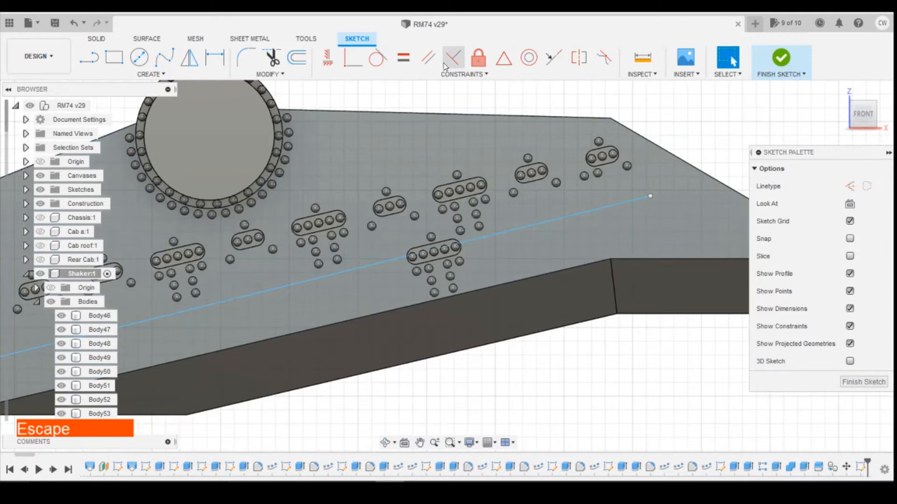
# - Try to constrain the sketch line to the bolts on the copied five-bolt plate
pyautogui.click(349, 61)
pyautogui.scroll(2, 483, 233)
pyautogui.click(492, 243)
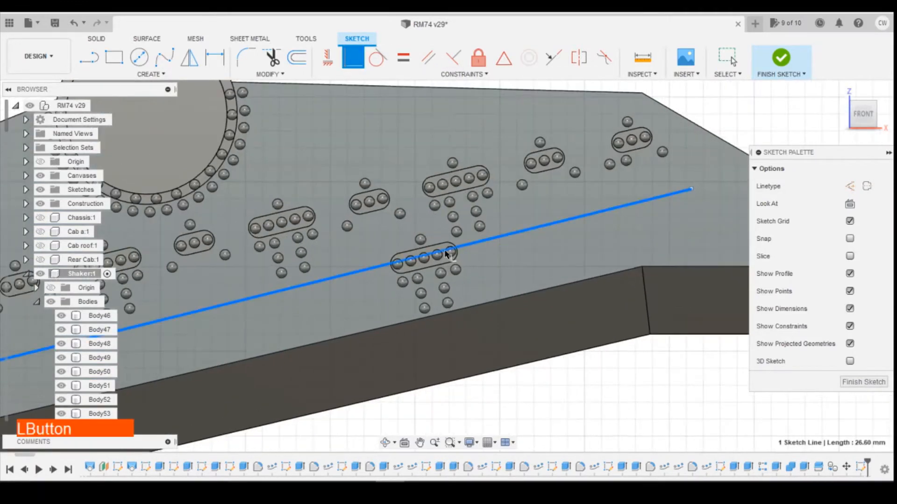
pyautogui.scroll(3, 458, 254)
pyautogui.scroll(2, 457, 255)
pyautogui.scroll(2, 457, 254)
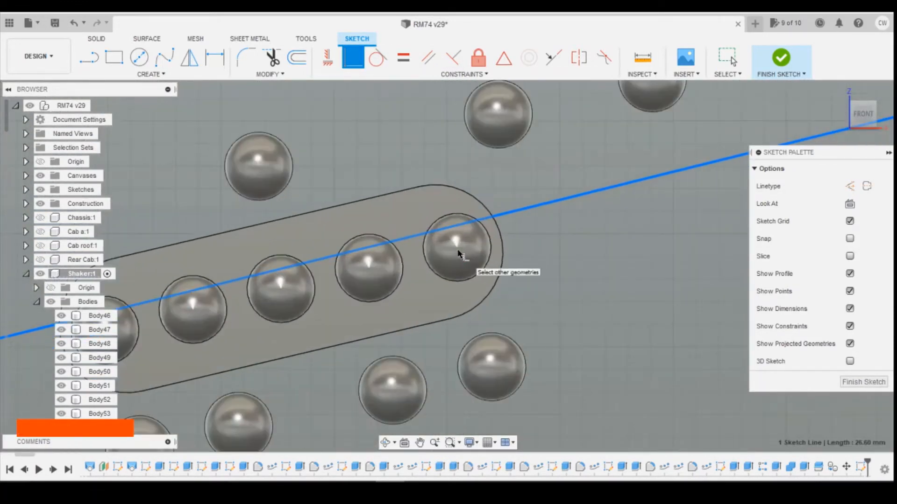
pyautogui.click(459, 247)
pyautogui.scroll(-3, 460, 246)
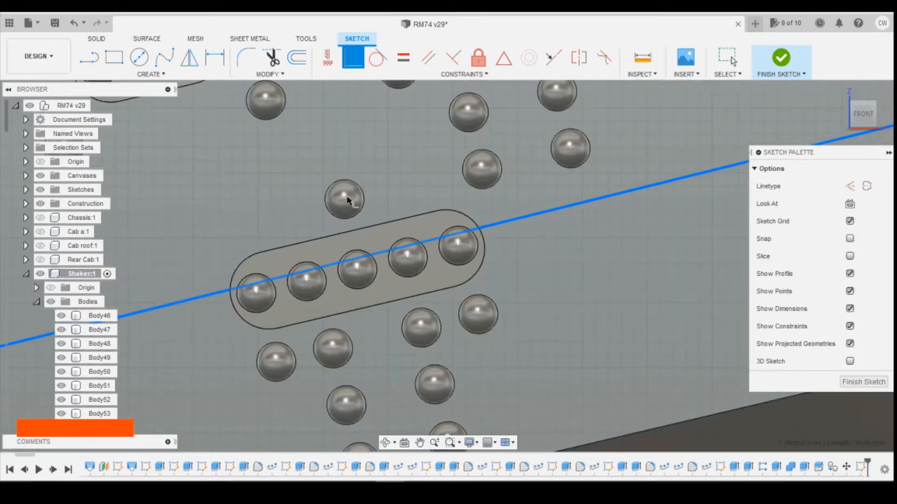
pyautogui.click(410, 258)
pyautogui.press('Escape')
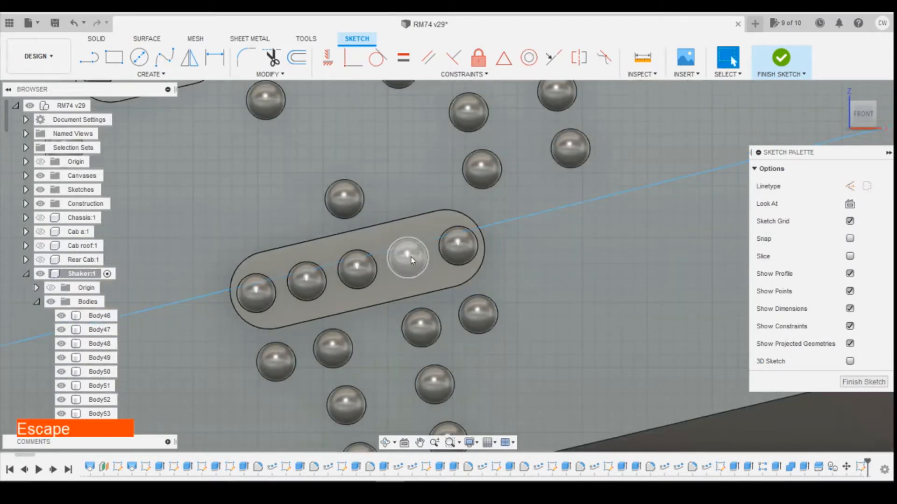
# - Shift the sketch line slightly downward so that it runs through the middle of the five bolts on the copied plate
pyautogui.click(407, 260)
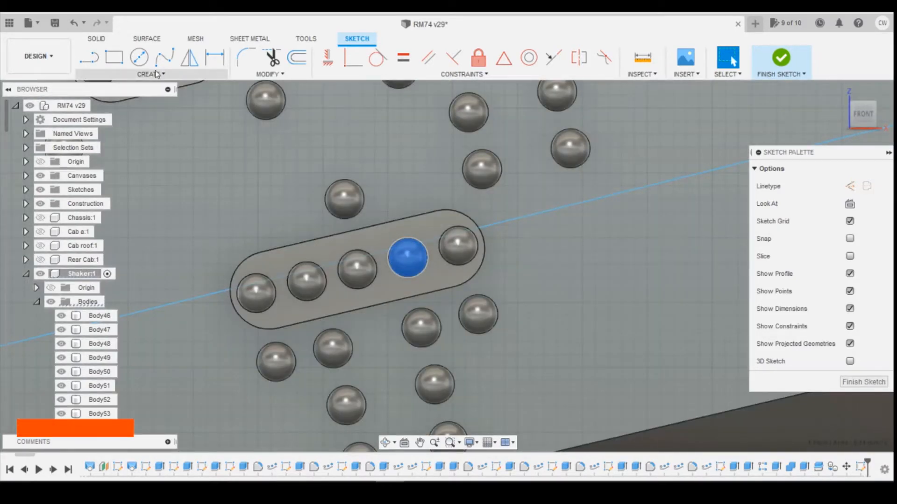
pyautogui.click(494, 227)
pyautogui.moveTo(494, 227); pyautogui.dragTo(495, 234)
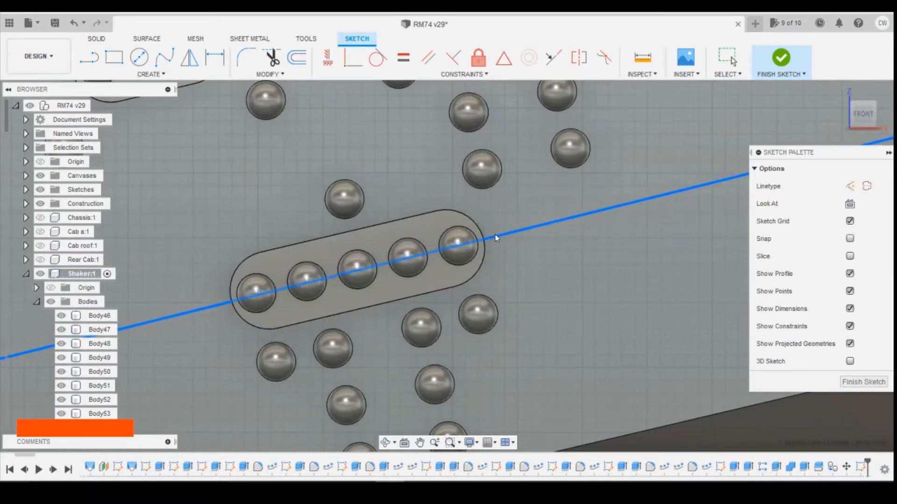
pyautogui.scroll(-3, 514, 267)
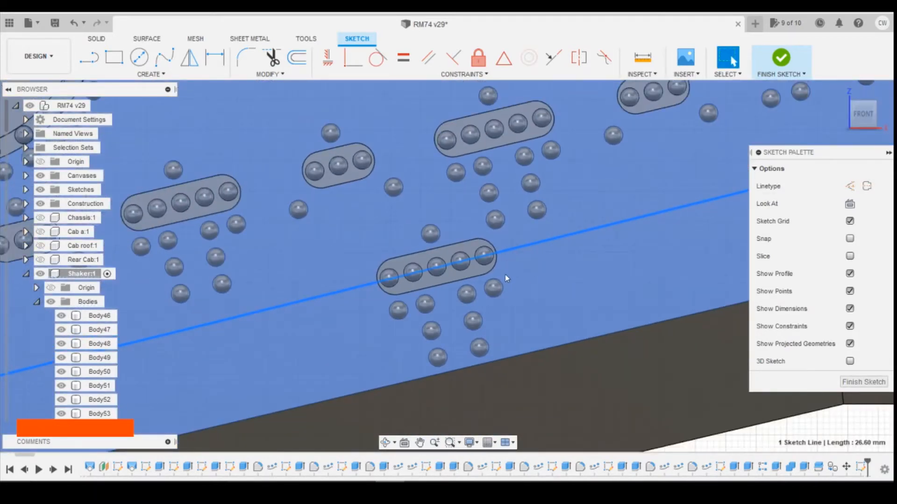
pyautogui.scroll(2, 507, 279)
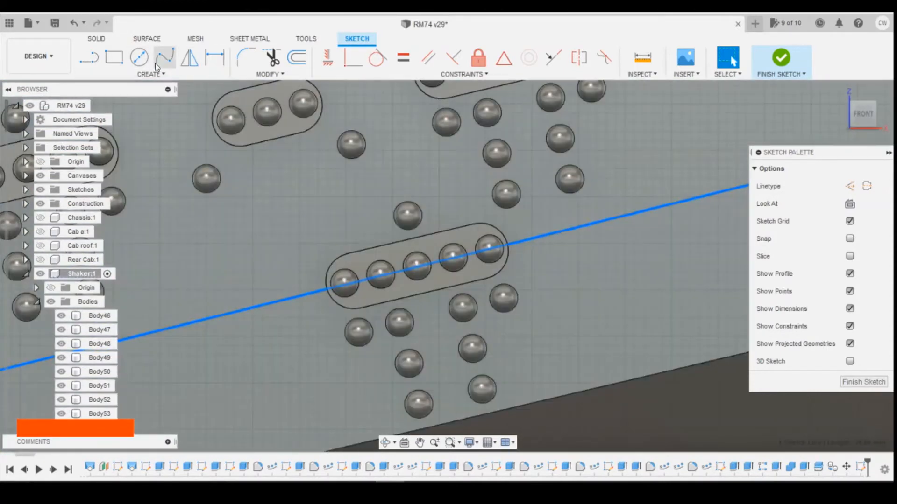
pyautogui.click(139, 57)
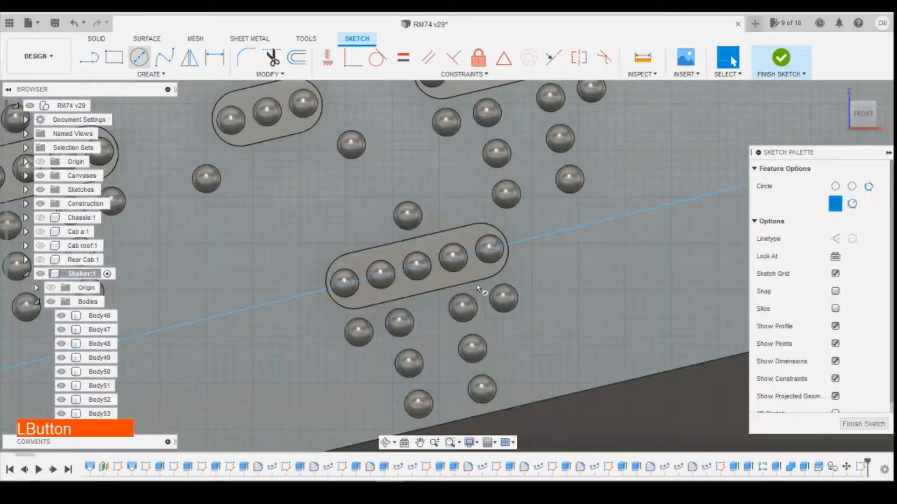
pyautogui.click(417, 265)
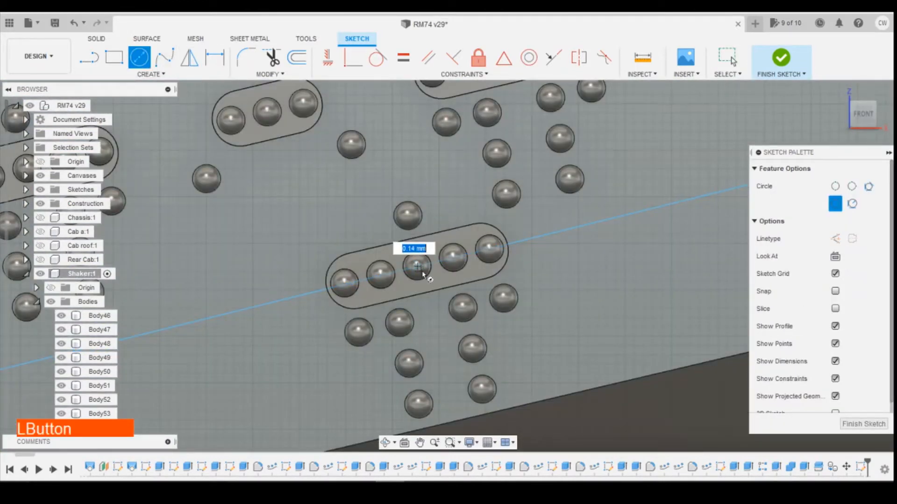
pyautogui.scroll(10, 427, 278)
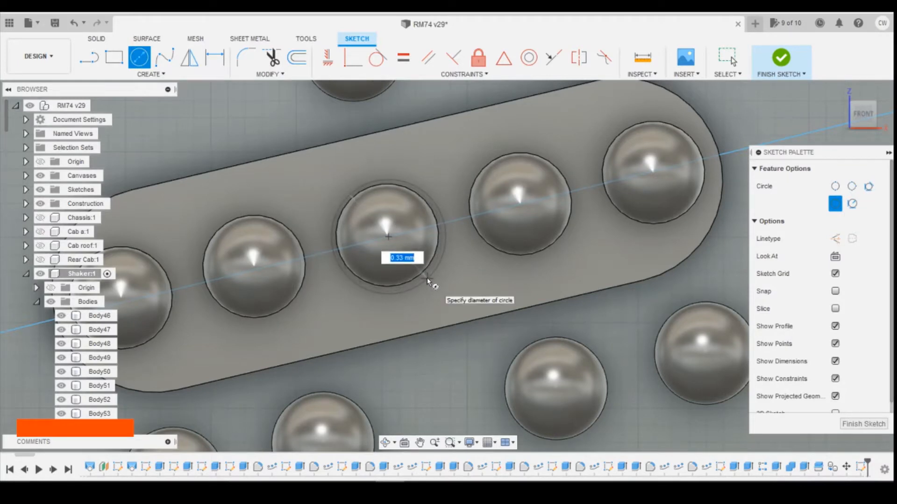
pyautogui.press('Escape')
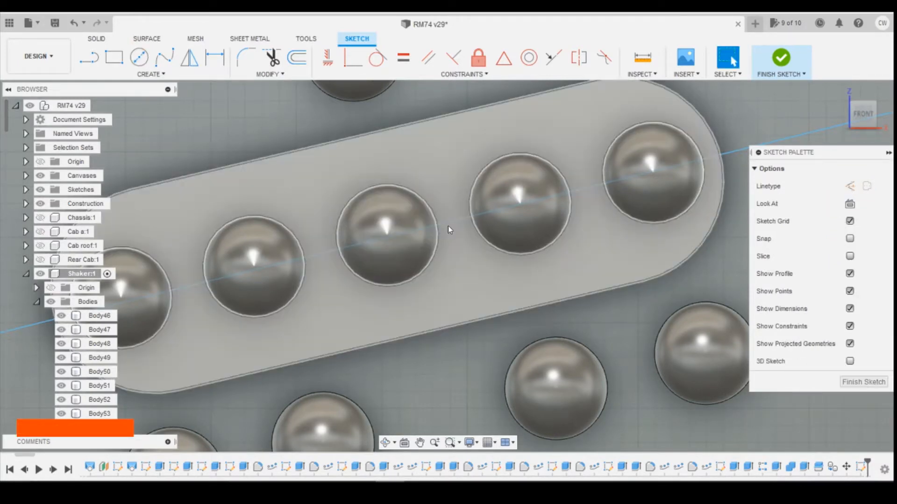
# - Examine how the sketch line runs across the centres of the five bolts on the copied plate
pyautogui.click(449, 223)
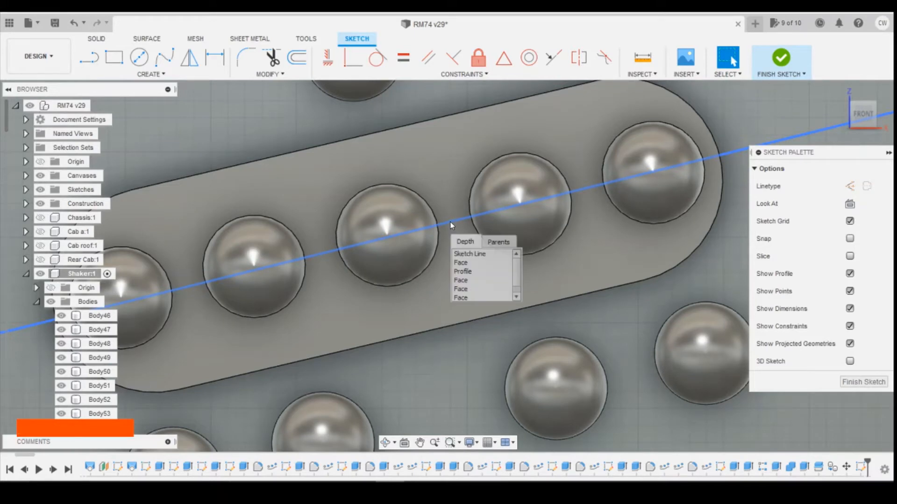
pyautogui.click(451, 223)
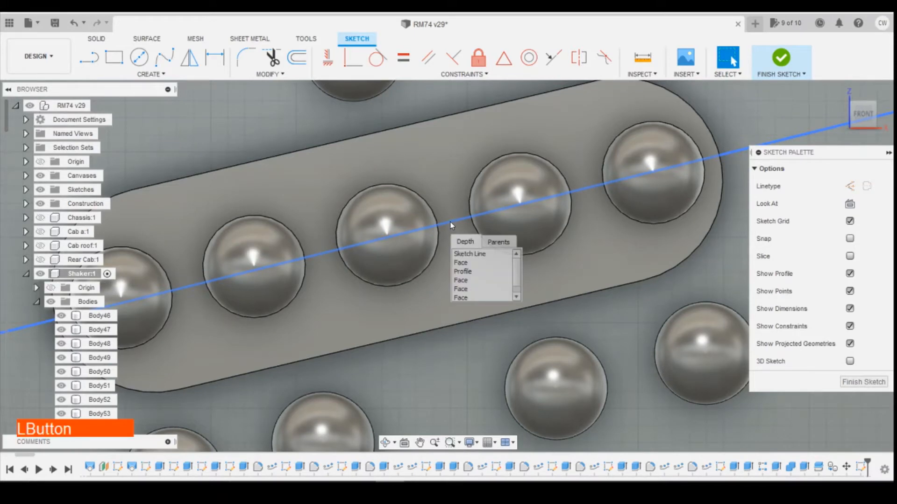
pyautogui.click(735, 151)
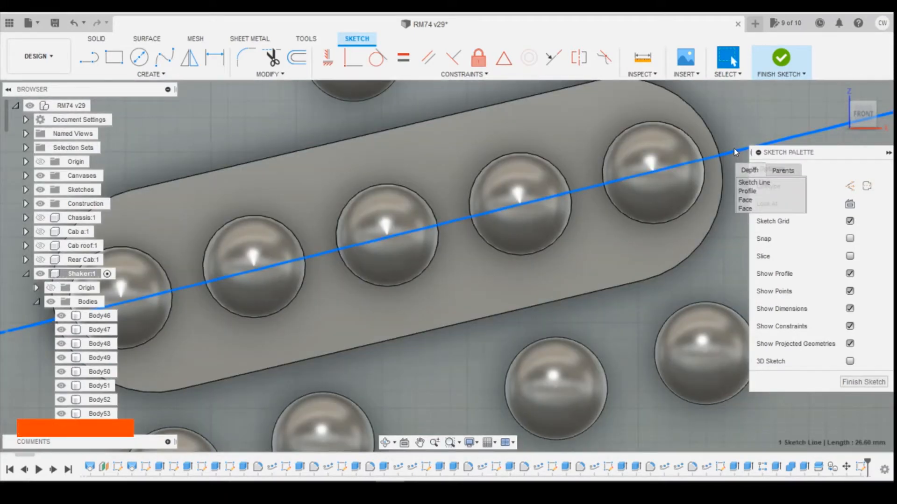
pyautogui.press('Escape')
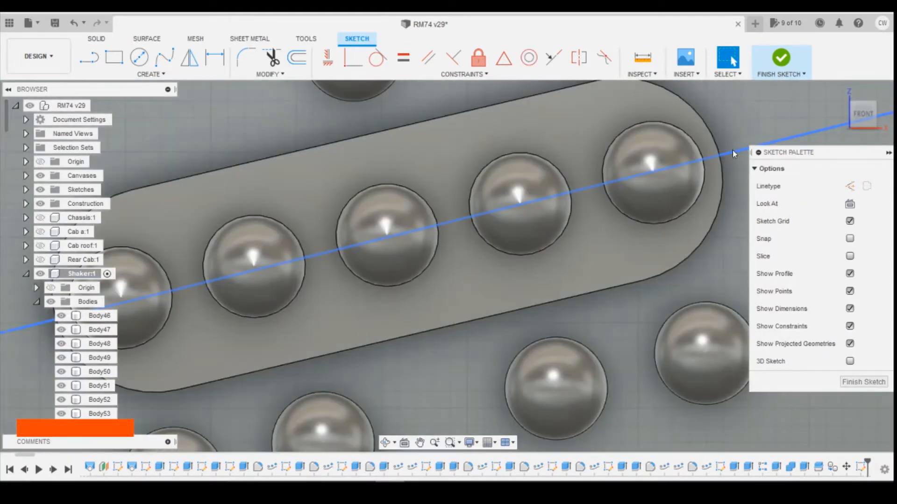
pyautogui.scroll(3, 701, 232)
pyautogui.rightClick(744, 243)
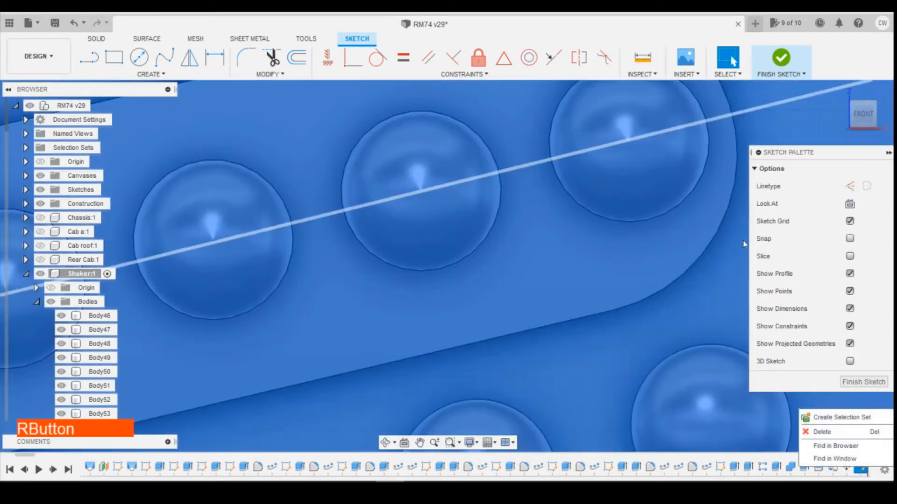
pyautogui.press('Escape')
pyautogui.press('Escape')
pyautogui.scroll(-5, 701, 290)
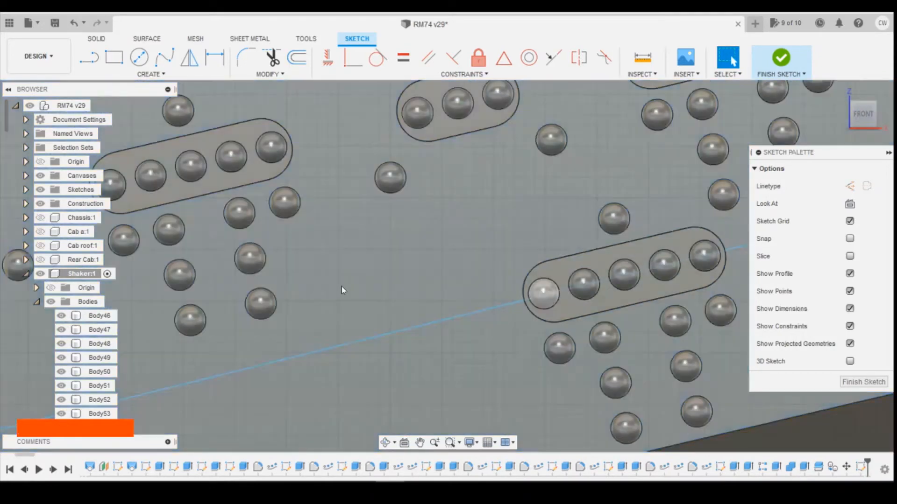
pyautogui.scroll(-5, 341, 286)
pyautogui.scroll(2, 305, 303)
pyautogui.press('d')
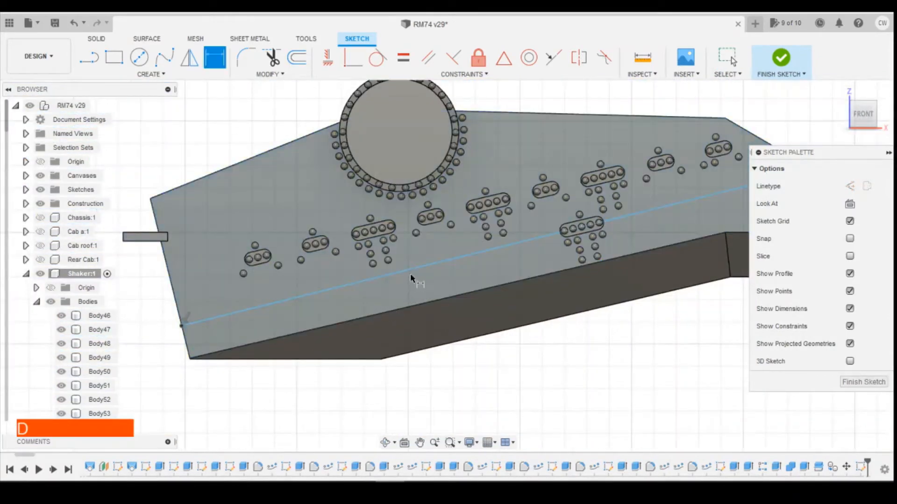
pyautogui.click(411, 273)
pyautogui.click(423, 304)
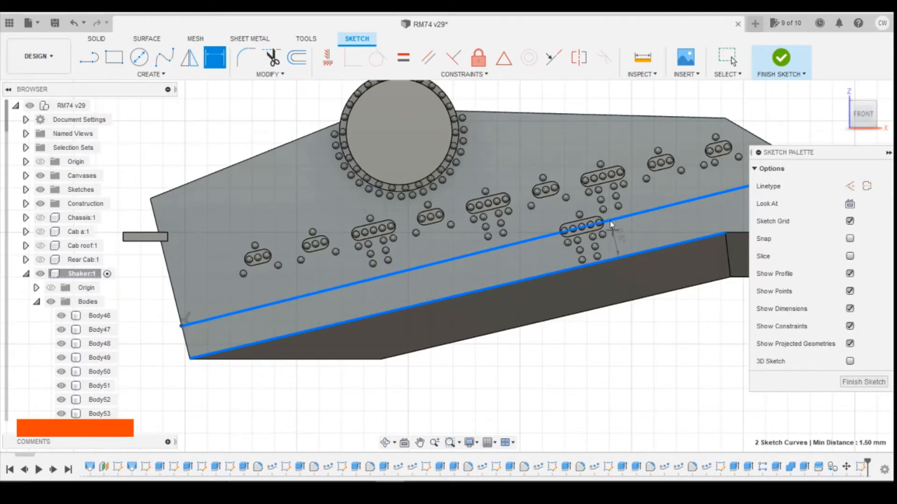
pyautogui.press('Escape')
# - Dimension the aligned distance from the line's left endpoint to the side plate's lower-left corner and set it to 1.5 mm
pyautogui.press('d')
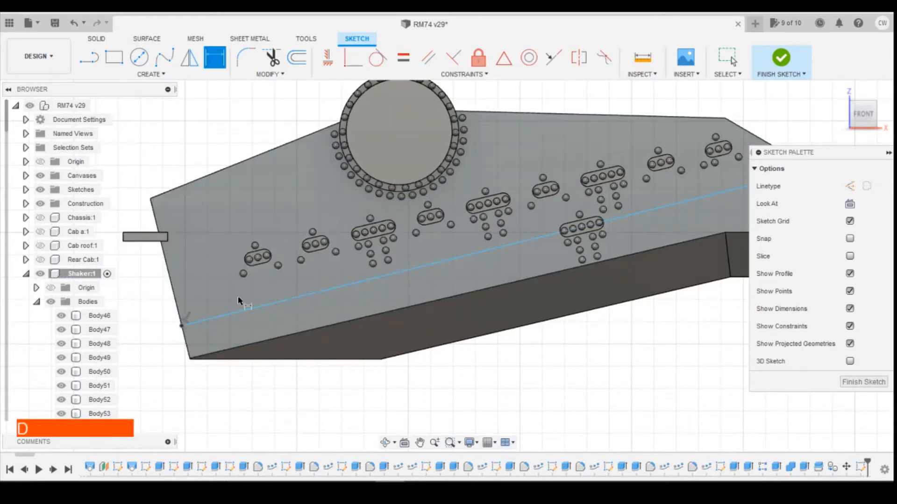
pyautogui.click(183, 325)
pyautogui.click(190, 358)
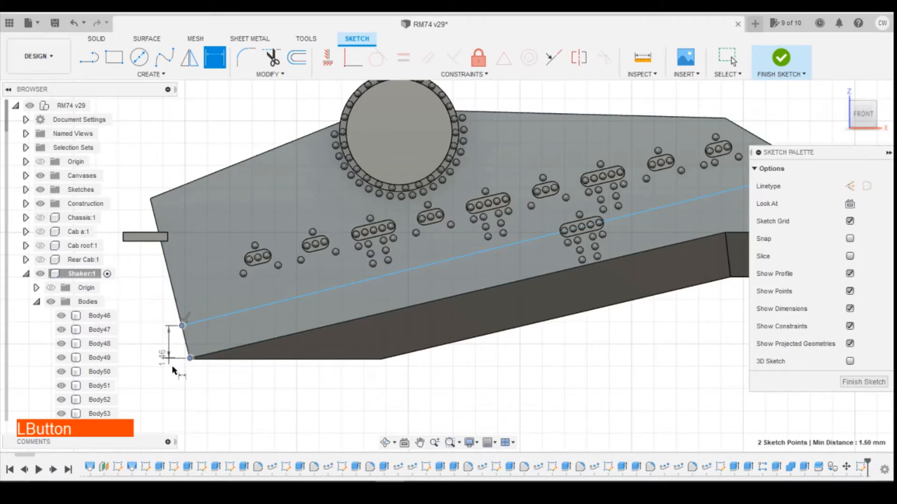
pyautogui.click(177, 368)
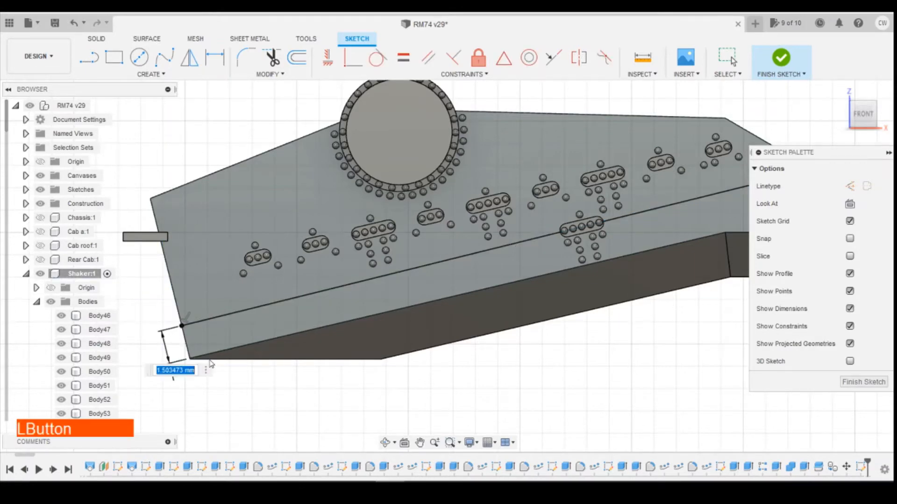
pyautogui.scroll(3, 181, 364)
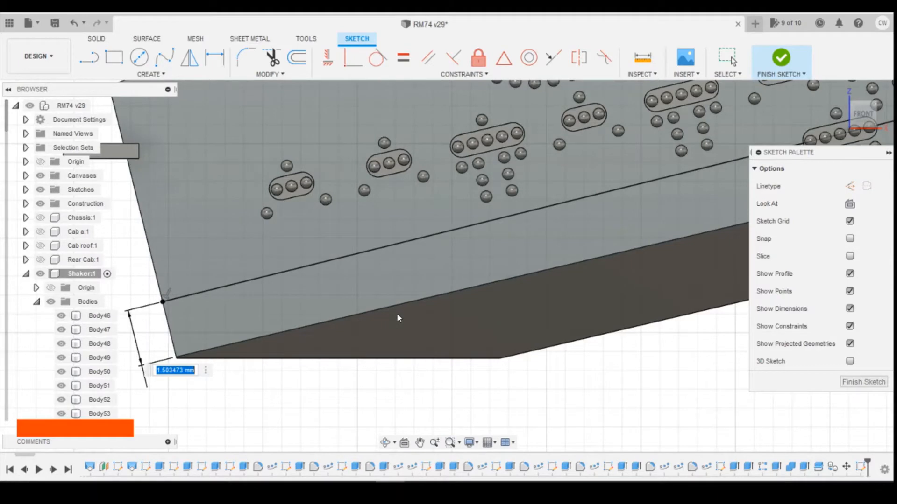
pyautogui.write('15')
pyautogui.press('Return')
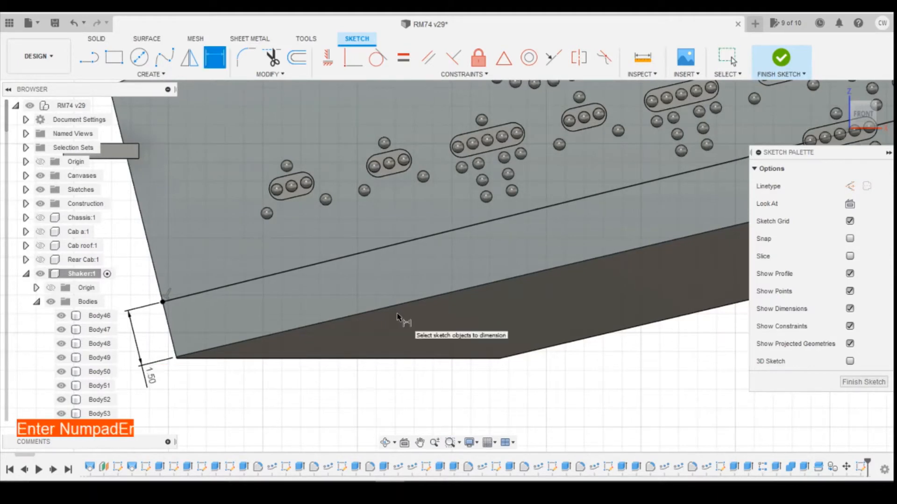
pyautogui.scroll(-3, 186, 312)
pyautogui.scroll(6, 624, 185)
pyautogui.press('Escape')
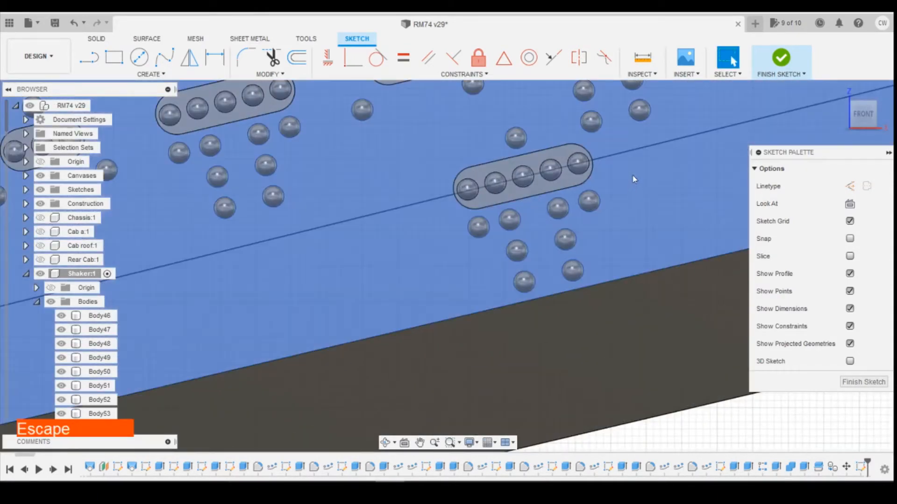
# - Finish the sketch and check the bolt layout in the shaker reference photo
pyautogui.scroll(-5, 626, 166)
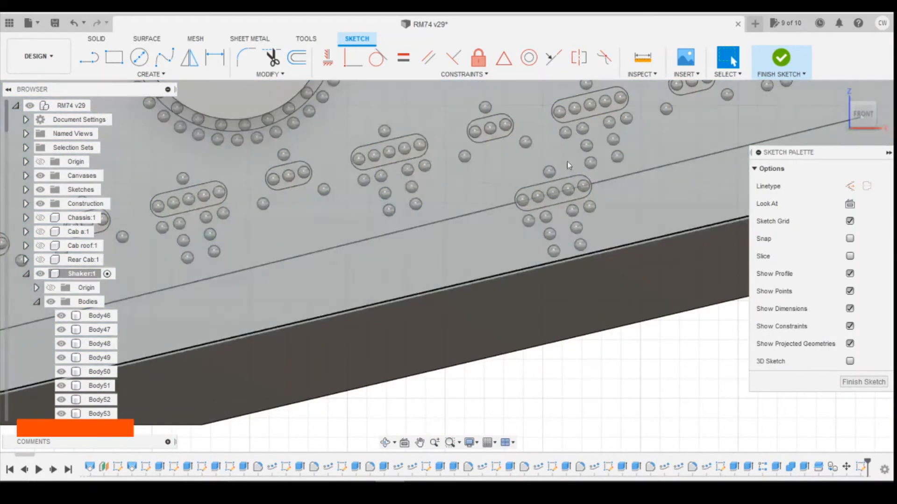
pyautogui.scroll(-1, 786, 115)
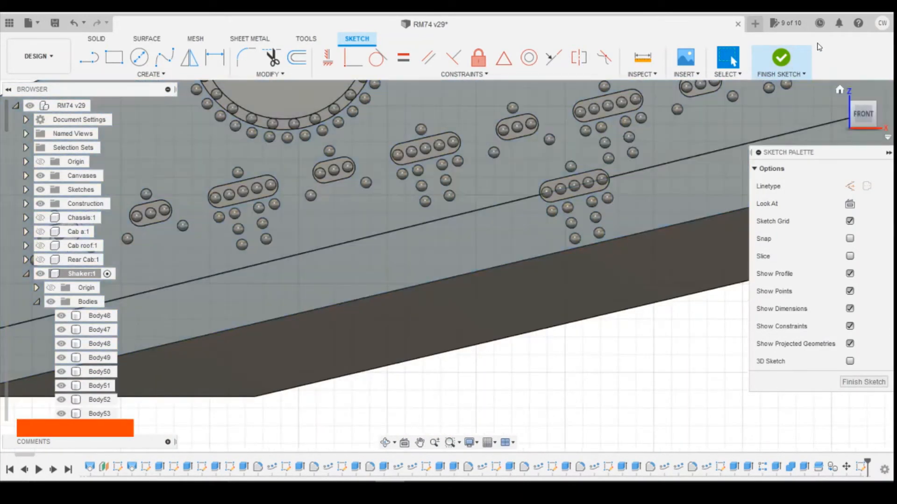
pyautogui.click(781, 58)
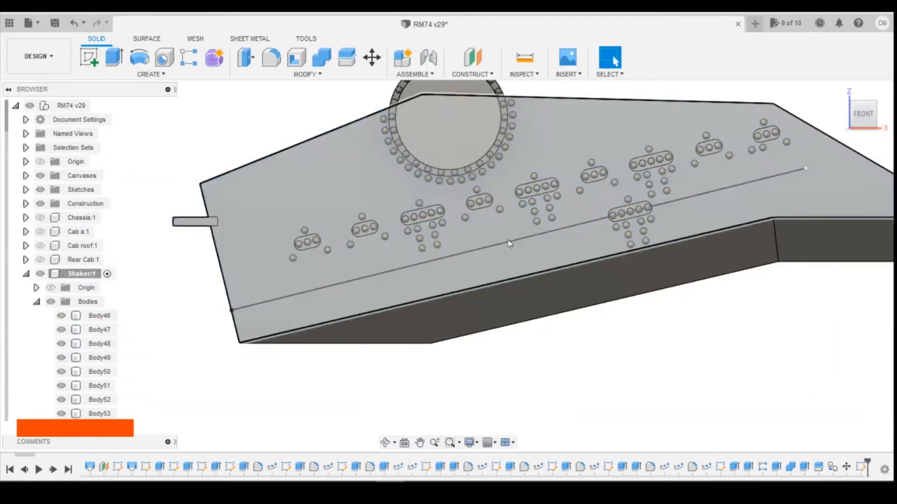
pyautogui.click(362, 489)
pyautogui.click(403, 441)
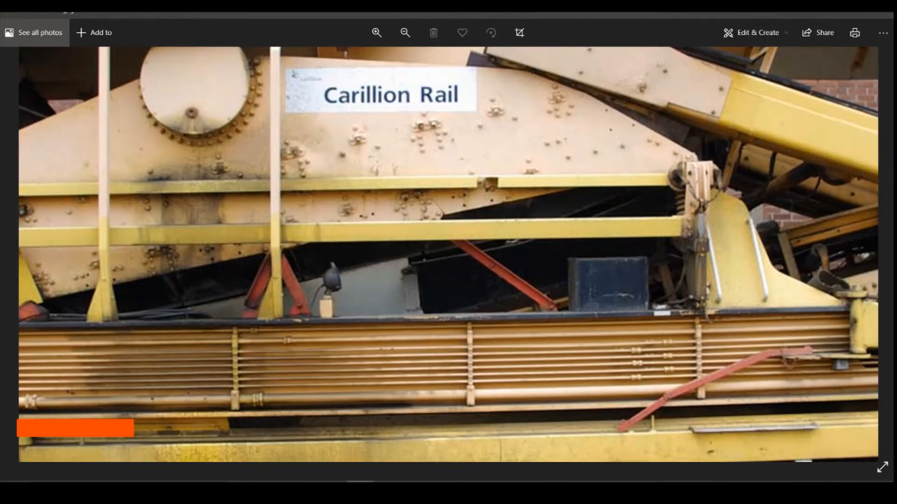
pyautogui.click(827, 418)
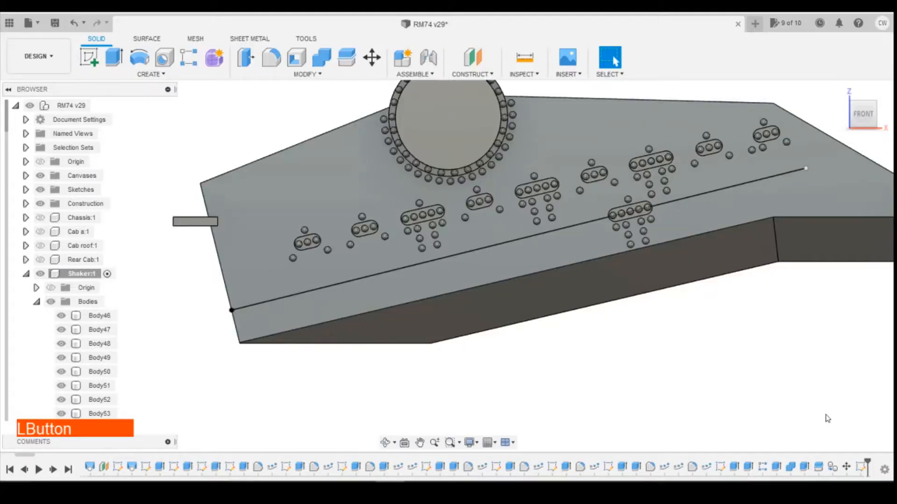
# - Open the Move feature of the copied five-bolt cluster for editing
pyautogui.click(833, 469)
pyautogui.rightClick(834, 469)
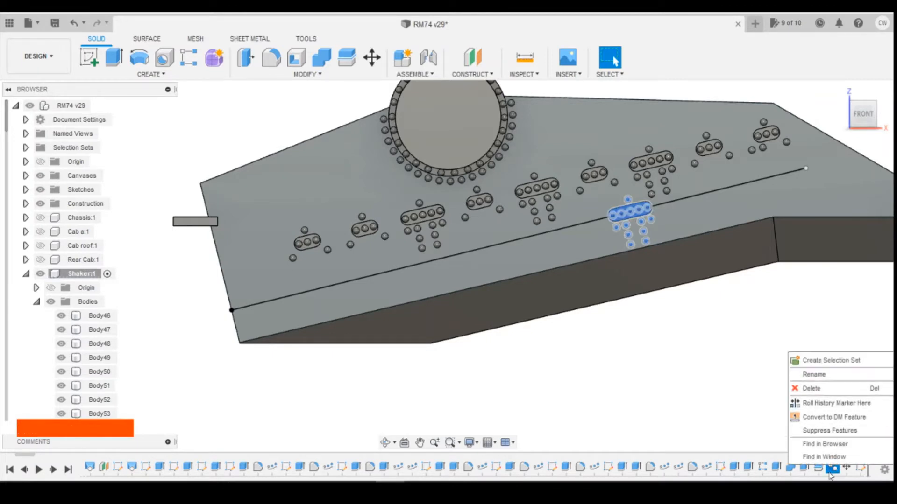
pyautogui.click(834, 469)
pyautogui.rightClick(833, 469)
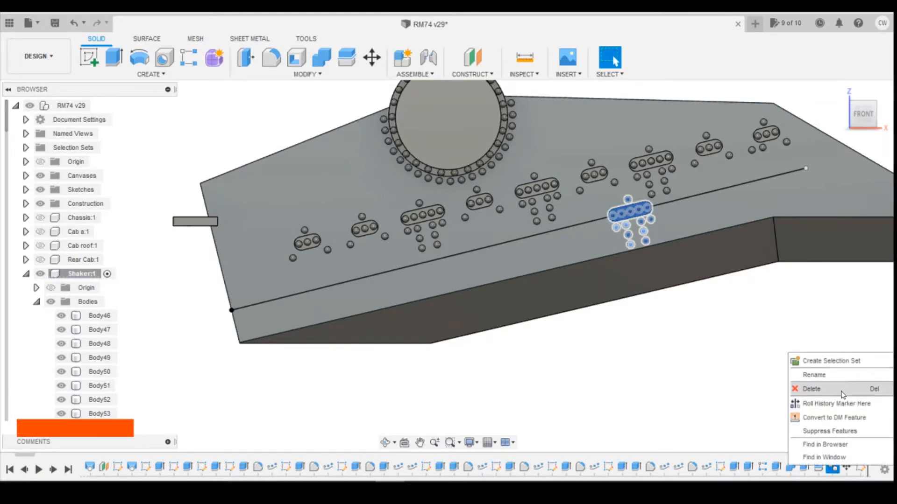
pyautogui.click(847, 468)
pyautogui.rightClick(848, 469)
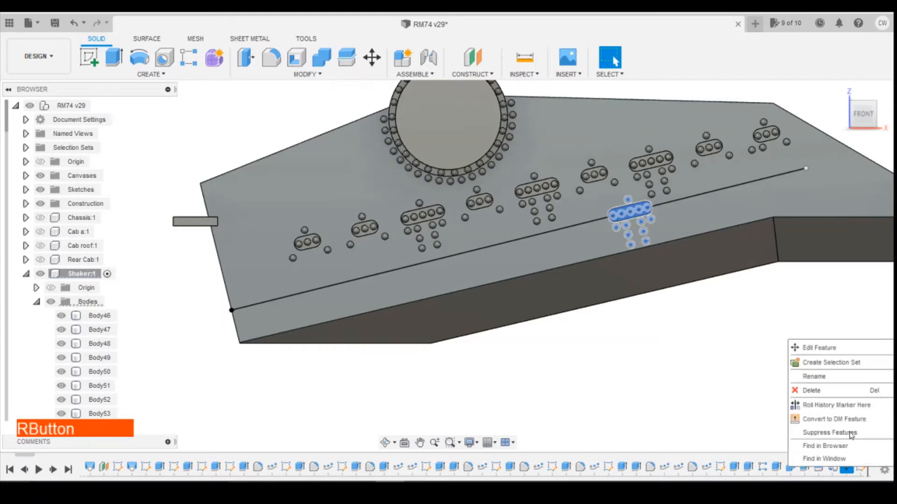
pyautogui.click(834, 470)
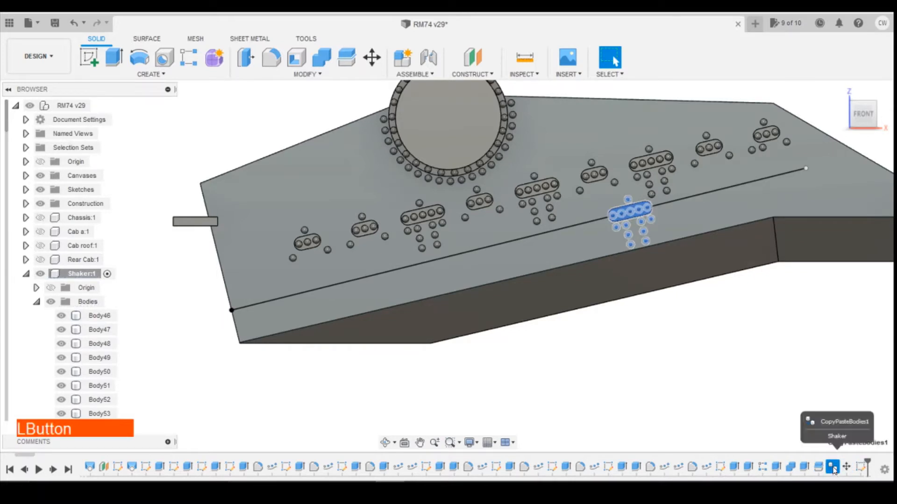
pyautogui.rightClick(833, 470)
pyautogui.click(846, 469)
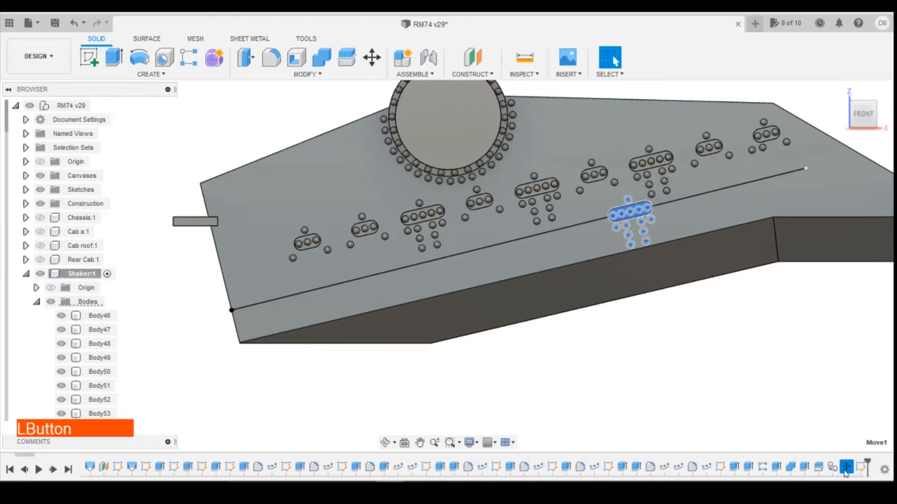
pyautogui.rightClick(846, 469)
pyautogui.click(853, 349)
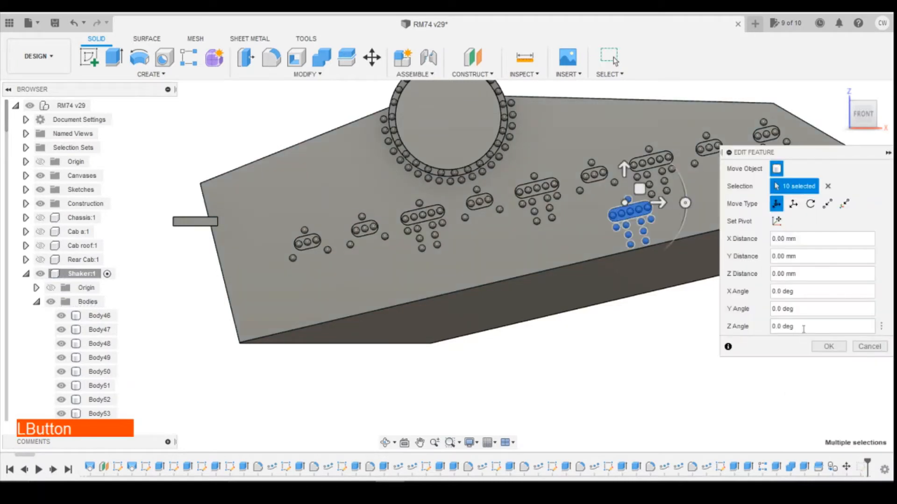
# - Add the three-bolt plates on both sides of the selected five-bolt cluster, with their surrounding bolts, to the Move selection
pyautogui.scroll(-2, 487, 201)
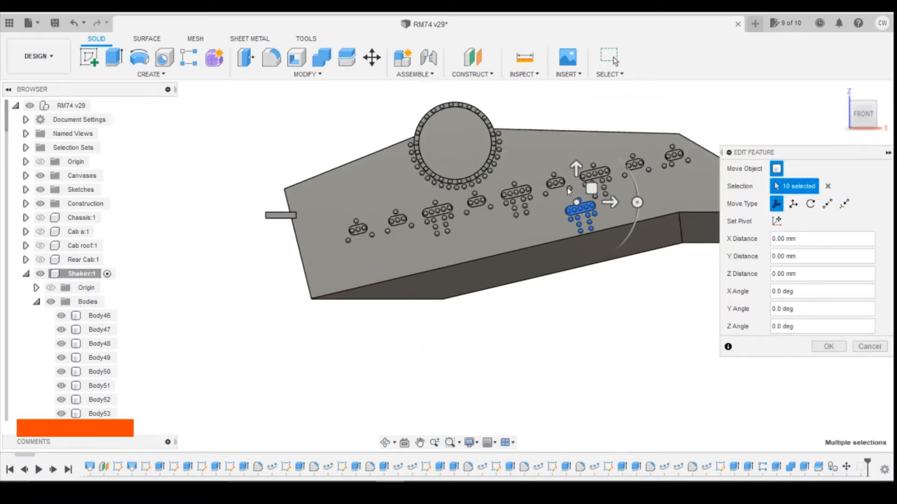
pyautogui.scroll(3, 569, 191)
pyautogui.keyDown('ctrl'); pyautogui.click(535, 191); pyautogui.keyUp('ctrl')
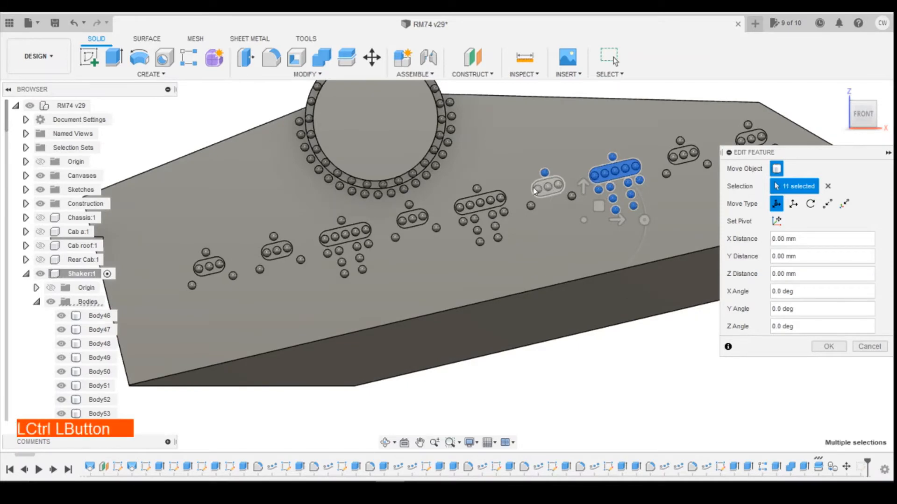
pyautogui.keyDown('ctrl'); pyautogui.click(544, 188); pyautogui.keyUp('ctrl')
pyautogui.keyDown('ctrl'); pyautogui.click(572, 196); pyautogui.keyUp('ctrl')
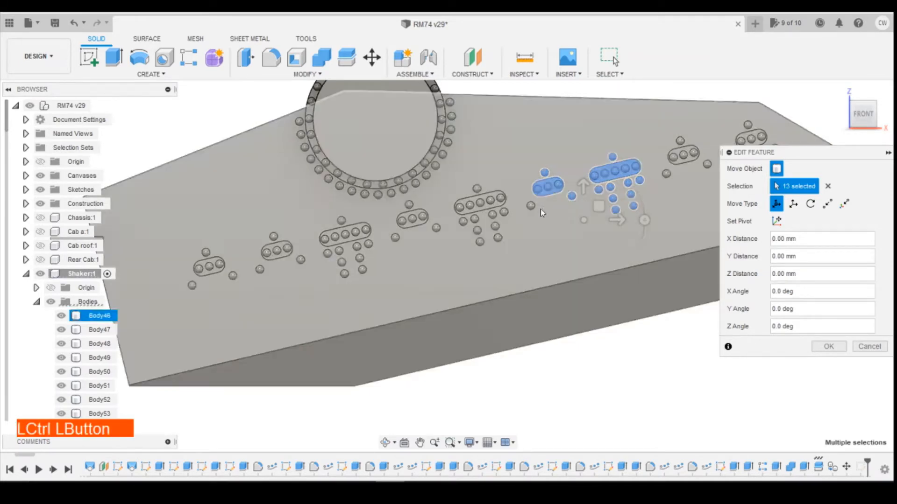
pyautogui.keyDown('ctrl'); pyautogui.click(531, 206); pyautogui.keyUp('ctrl')
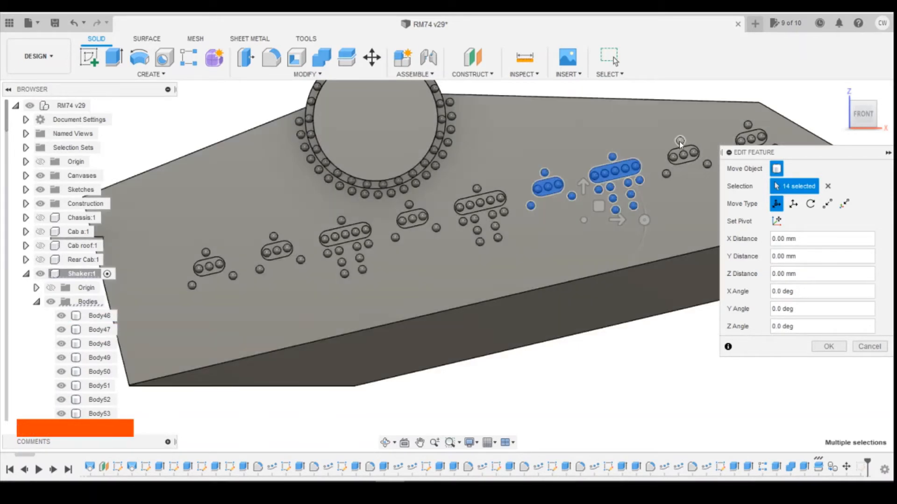
pyautogui.keyDown('ctrl'); pyautogui.click(680, 141); pyautogui.keyUp('ctrl')
pyautogui.keyDown('ctrl'); pyautogui.click(683, 154); pyautogui.keyUp('ctrl')
pyautogui.keyDown('ctrl'); pyautogui.click(666, 174); pyautogui.keyUp('ctrl')
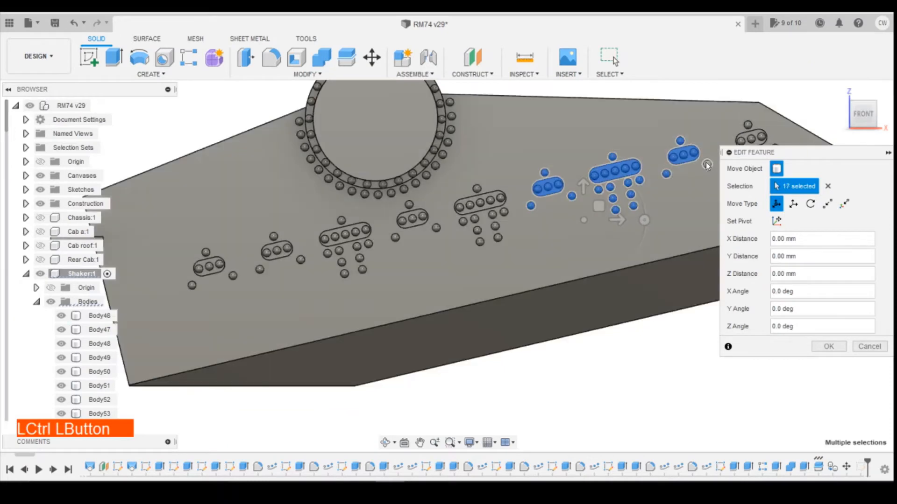
pyautogui.keyDown('ctrl'); pyautogui.click(707, 165); pyautogui.keyUp('ctrl')
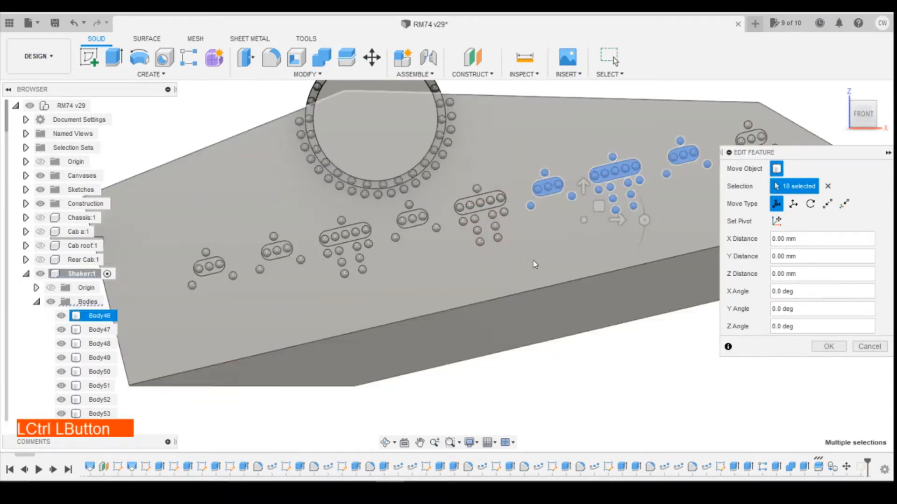
# - Add the middle five-bolt plate and its surrounding bolts to the Move selection, keeping the neighbouring cluster's lower-left bolt included
pyautogui.keyDown('ctrl'); pyautogui.click(530, 206); pyautogui.keyUp('ctrl')
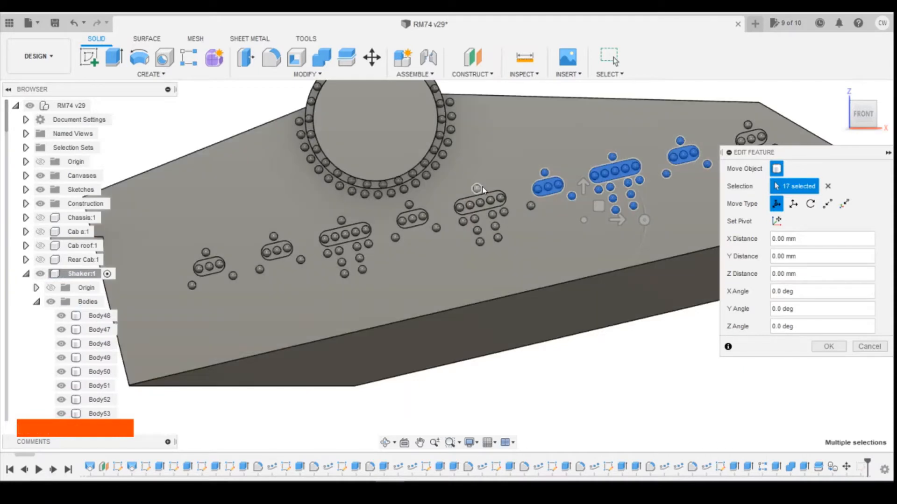
pyautogui.keyDown('ctrl'); pyautogui.click(476, 188); pyautogui.keyUp('ctrl')
pyautogui.keyDown('ctrl'); pyautogui.click(490, 202); pyautogui.keyUp('ctrl')
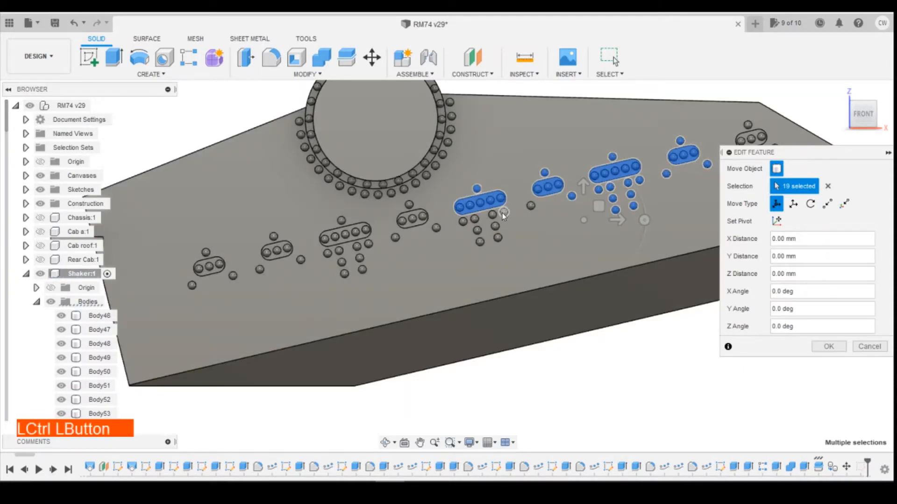
pyautogui.keyDown('ctrl'); pyautogui.click(531, 205); pyautogui.keyUp('ctrl')
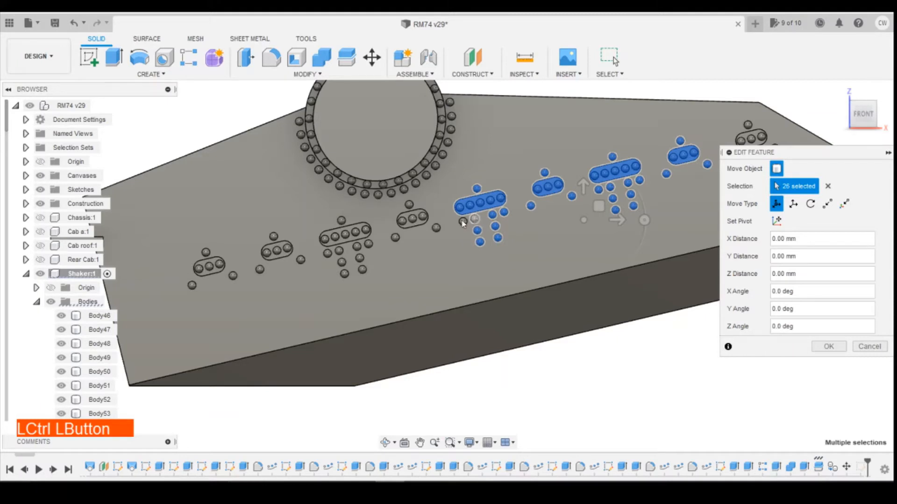
pyautogui.keyDown('ctrl'); pyautogui.click(463, 222); pyautogui.keyUp('ctrl')
# - Add the three-bolt plate just left of the middle five-bolt cluster, with its three surrounding bolts, to the Move selection
pyautogui.keyDown('ctrl'); pyautogui.click(436, 227); pyautogui.keyUp('ctrl')
pyautogui.keyDown('ctrl'); pyautogui.click(416, 219); pyautogui.keyUp('ctrl')
pyautogui.keyDown('ctrl'); pyautogui.click(409, 205); pyautogui.keyUp('ctrl')
pyautogui.keyDown('ctrl'); pyautogui.click(396, 237); pyautogui.keyUp('ctrl')
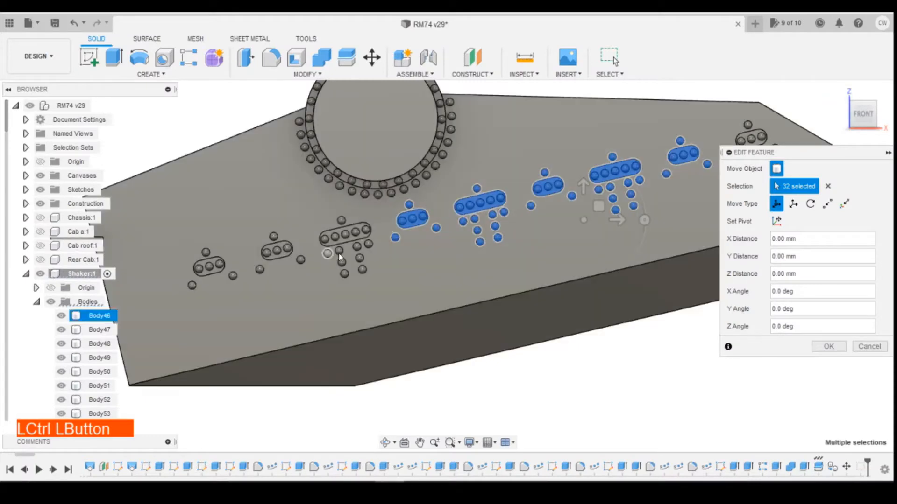
# - Add the leftmost five-bolt plate and its surrounding bolts to the Move selection
pyautogui.keyDown('ctrl'); pyautogui.click(359, 235); pyautogui.keyUp('ctrl')
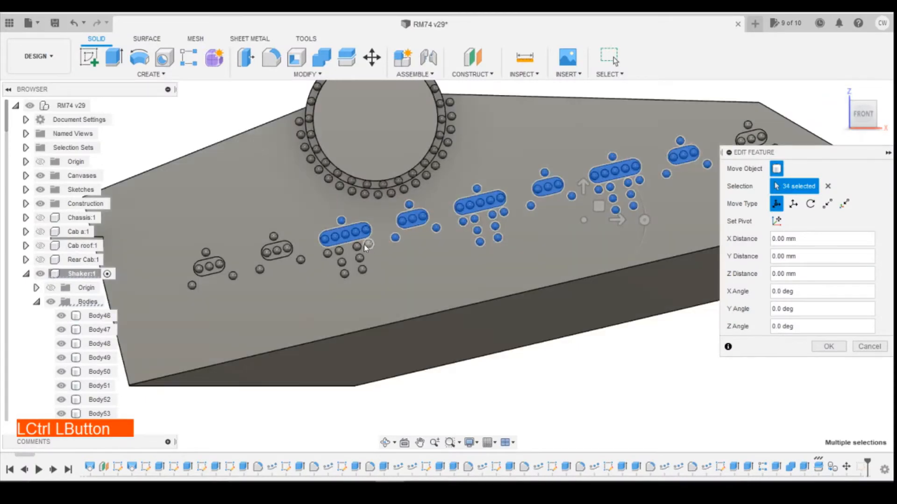
pyautogui.keyDown('ctrl'); pyautogui.click(364, 271); pyautogui.keyUp('ctrl')
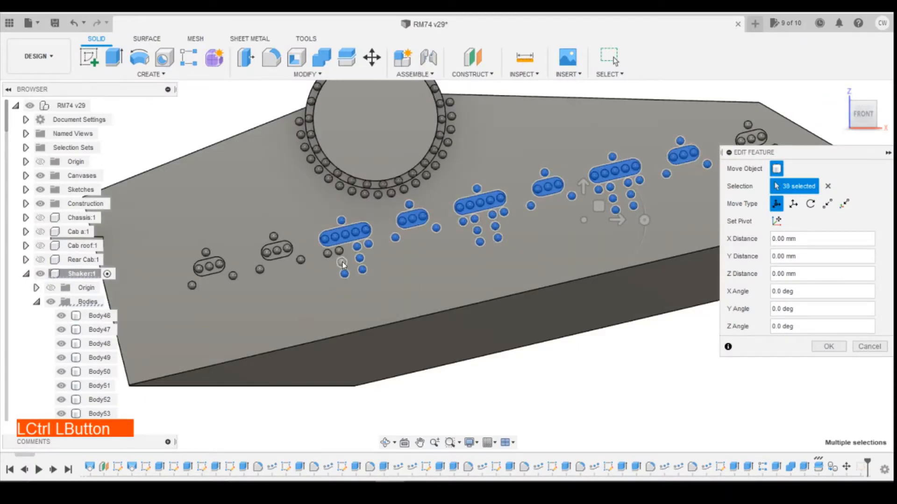
pyautogui.keyDown('ctrl'); pyautogui.click(328, 253); pyautogui.keyUp('ctrl')
# - Add the two three-bolt plates at the row's left end, each with its surrounding bolts, to the Move selection
pyautogui.keyDown('ctrl'); pyautogui.click(301, 260); pyautogui.keyUp('ctrl')
pyautogui.keyDown('ctrl'); pyautogui.click(278, 250); pyautogui.keyUp('ctrl')
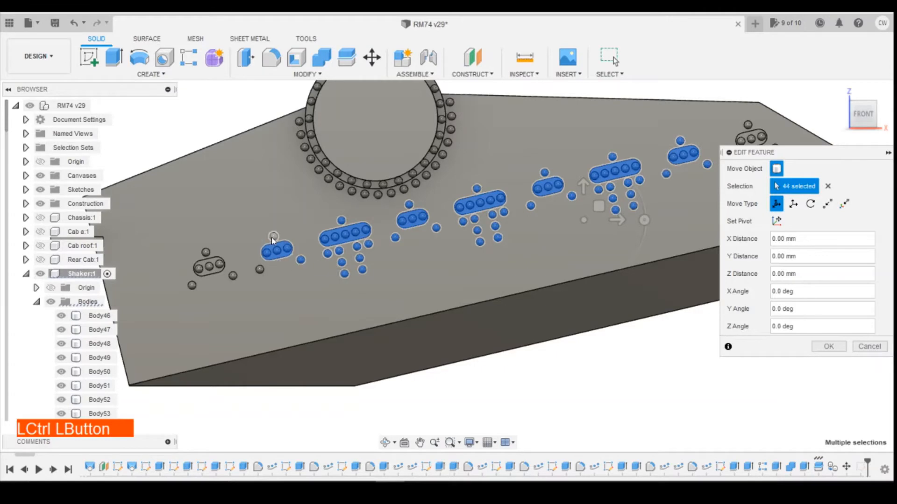
pyautogui.keyDown('ctrl'); pyautogui.click(233, 276); pyautogui.keyUp('ctrl')
pyautogui.keyDown('ctrl'); pyautogui.click(208, 266); pyautogui.keyUp('ctrl')
pyautogui.keyDown('ctrl'); pyautogui.click(206, 252); pyautogui.keyUp('ctrl')
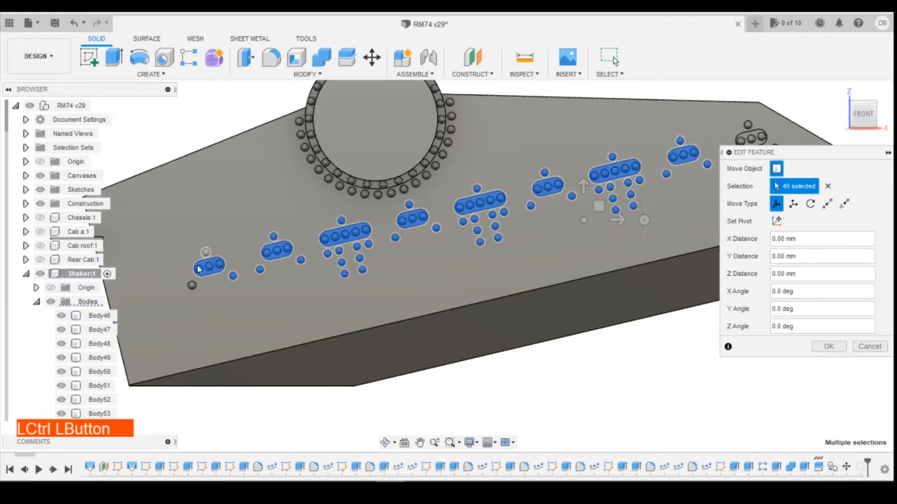
pyautogui.keyDown('ctrl'); pyautogui.click(192, 285); pyautogui.keyUp('ctrl')
# - Check the bolt cluster layout of the shaker's side in the reference photo and return to the model
pyautogui.click(362, 490)
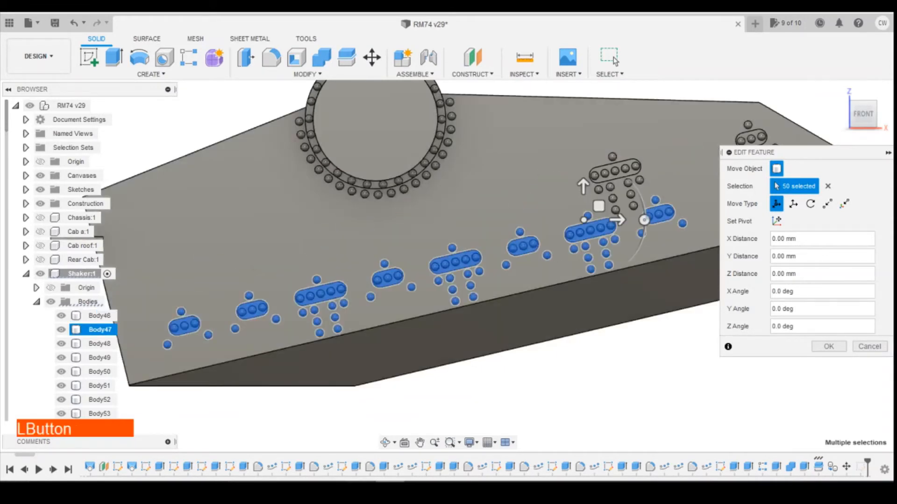
pyautogui.click(426, 421)
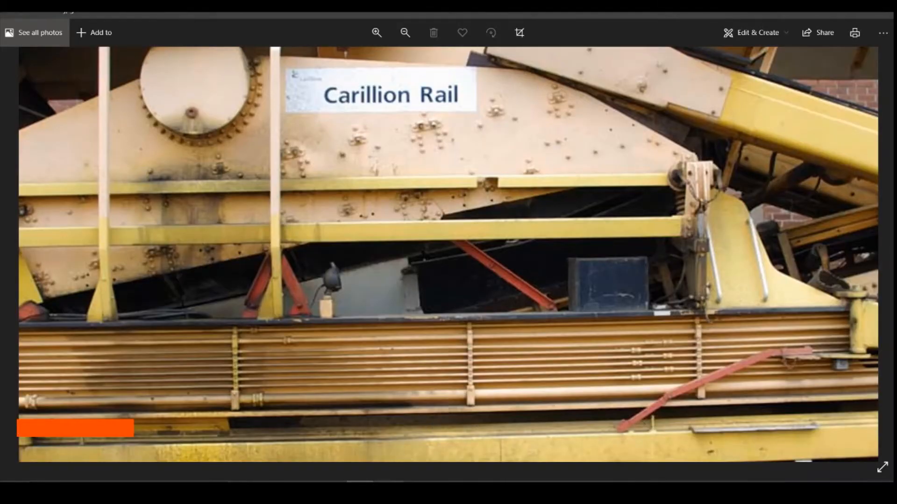
pyautogui.click(390, 490)
# - Try adding the rightmost three-bolt plate and its surrounding bolts to the Move selection, and cancel the feature edit
pyautogui.scroll(-3, 367, 321)
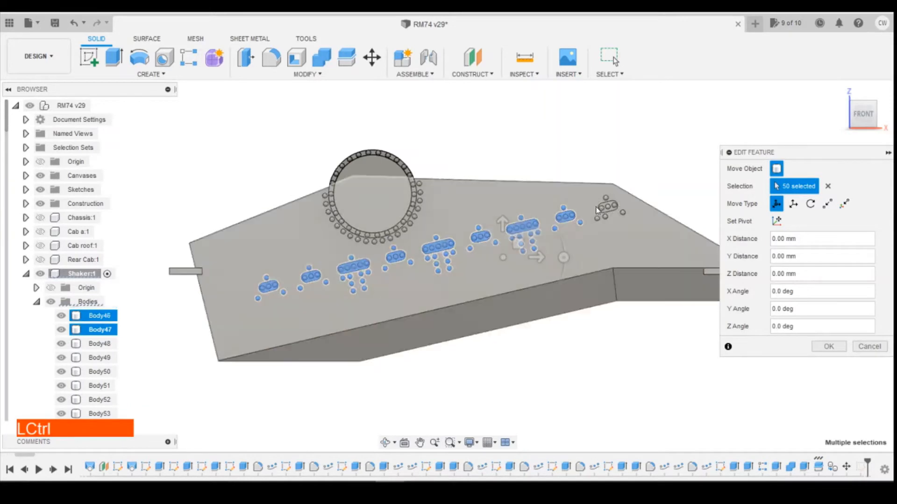
pyautogui.keyDown('ctrl'); pyautogui.click(607, 202); pyautogui.keyUp('ctrl')
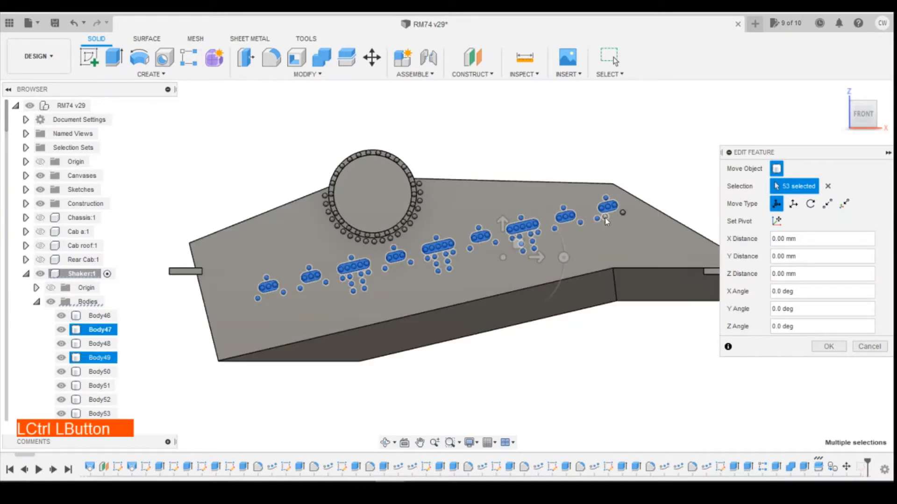
pyautogui.keyDown('ctrl'); pyautogui.click(626, 213); pyautogui.keyUp('ctrl')
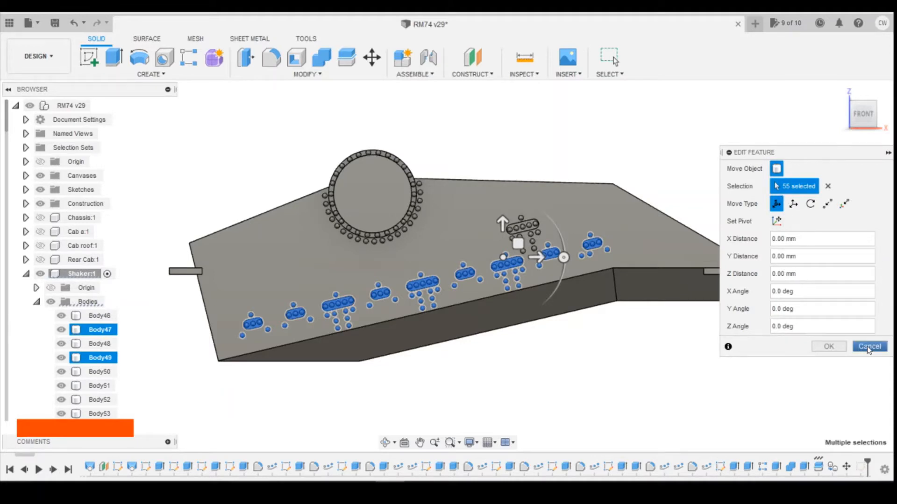
pyautogui.click(868, 347)
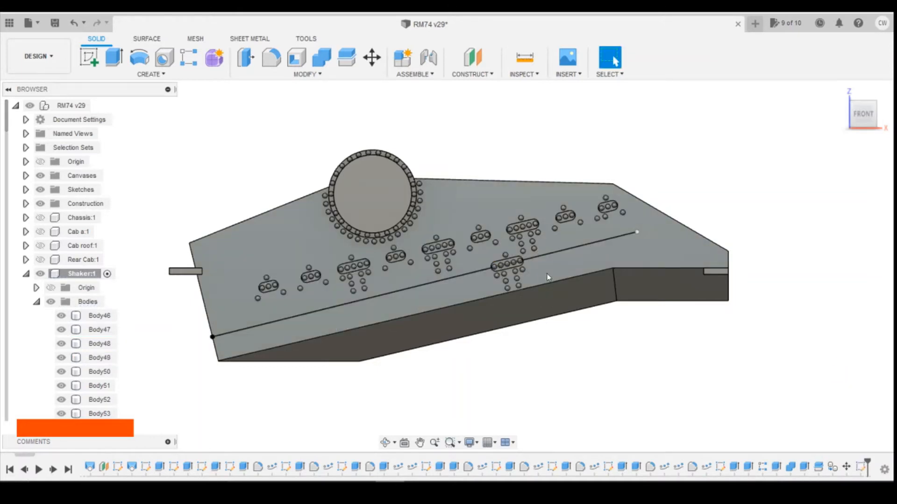
# - Delete the slanted guide-line sketch, the copied cluster's Move feature and its copy-paste feature from the design history
pyautogui.click(73, 25)
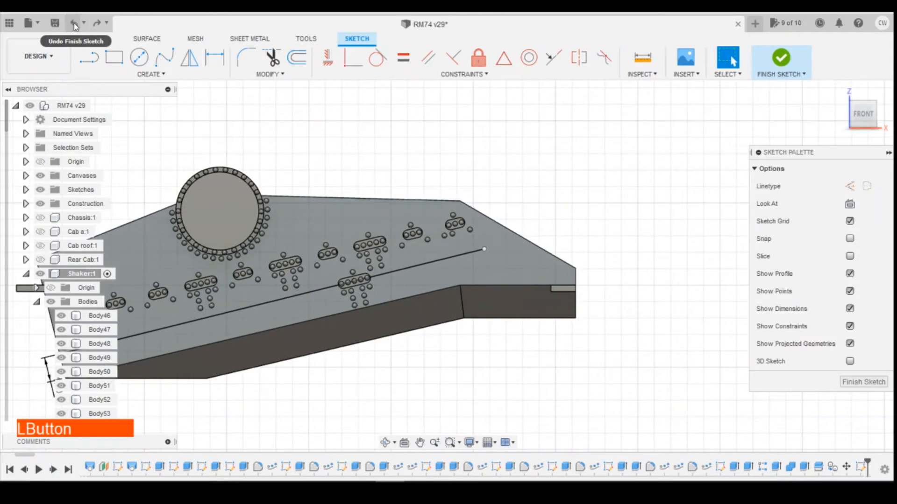
pyautogui.click(771, 65)
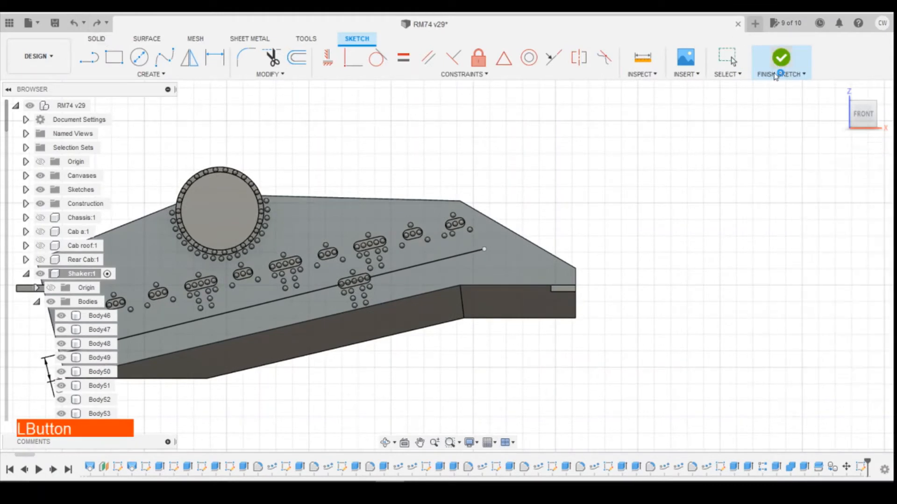
pyautogui.rightClick(860, 468)
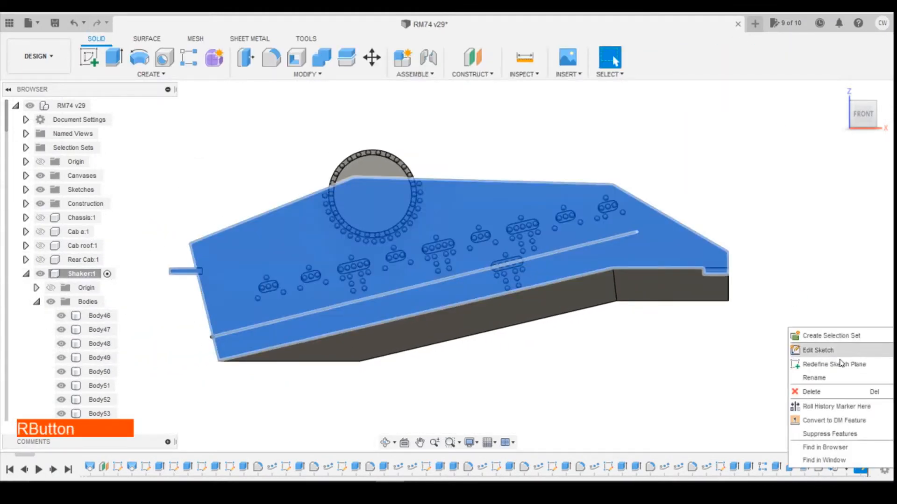
pyautogui.click(837, 391)
pyautogui.rightClick(846, 468)
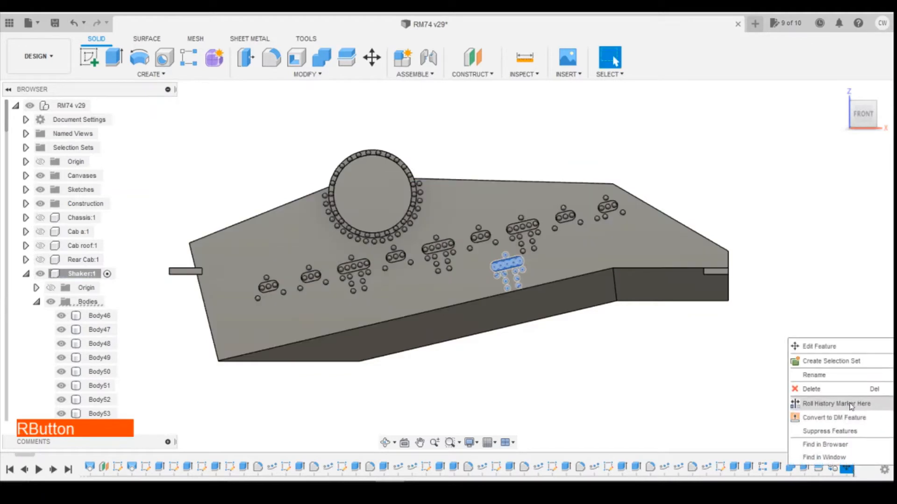
pyautogui.click(850, 390)
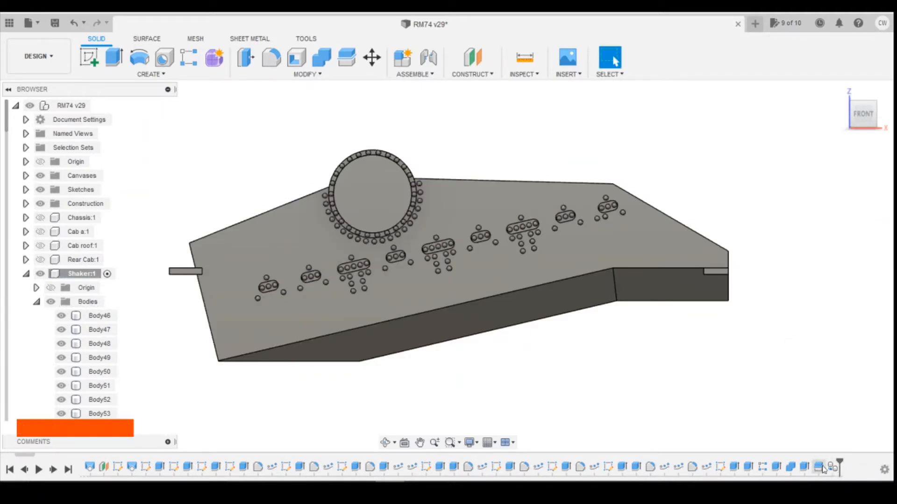
pyautogui.rightClick(836, 470)
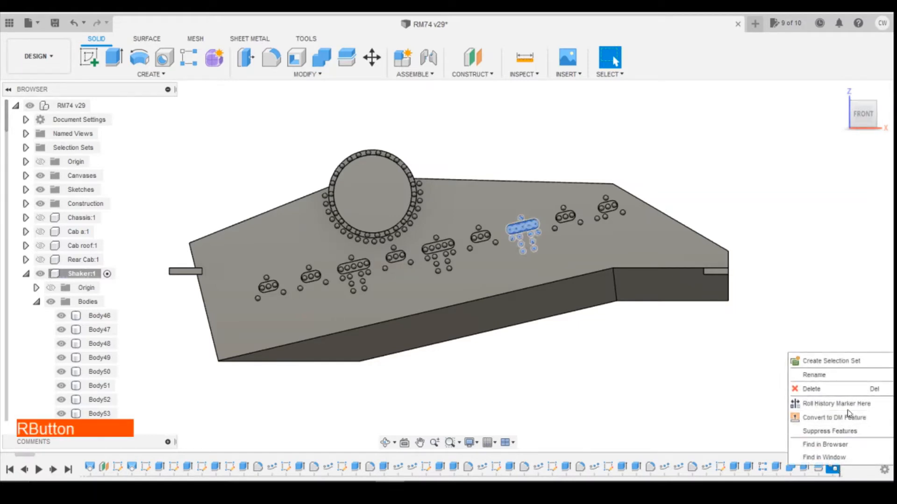
pyautogui.click(828, 390)
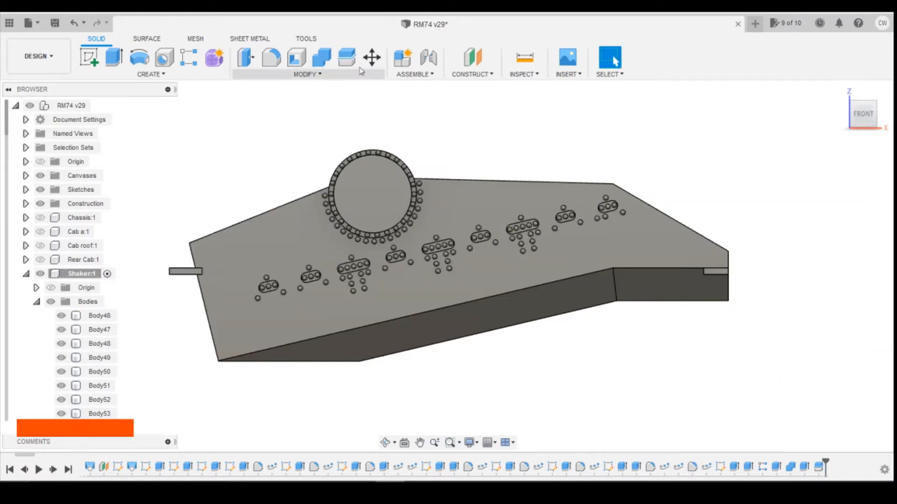
# - Start a Move/Copy of bodies with the rightmost three-bolt plate and its top, lower-left and right bolts selected
pyautogui.click(374, 61)
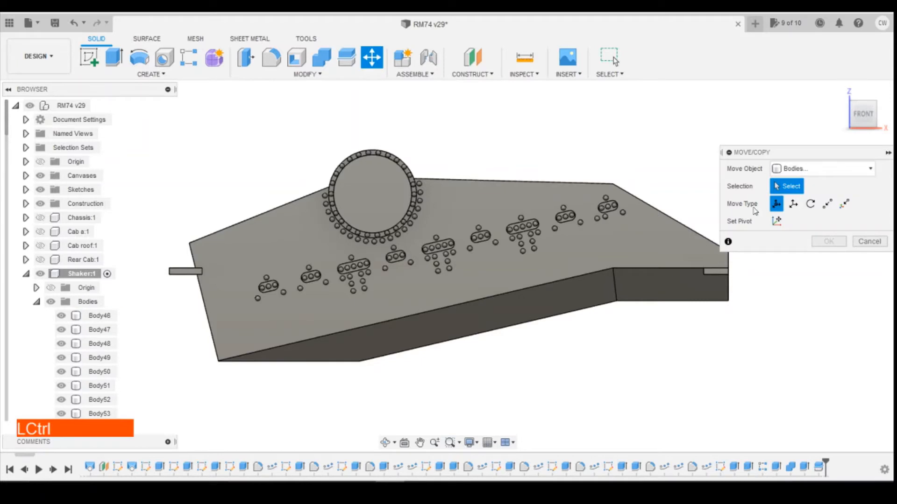
pyautogui.keyDown('ctrl'); pyautogui.click(608, 204); pyautogui.keyUp('ctrl')
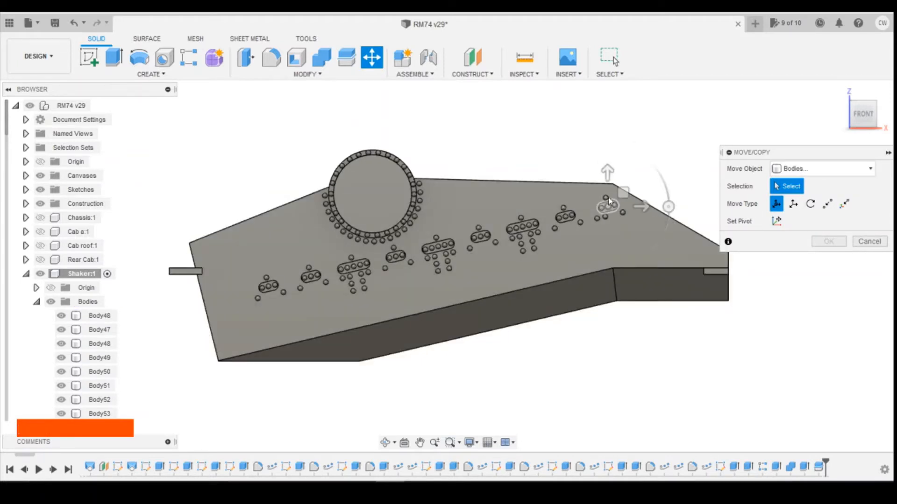
pyautogui.scroll(3, 608, 203)
pyautogui.keyDown('ctrl'); pyautogui.click(604, 202); pyautogui.keyUp('ctrl')
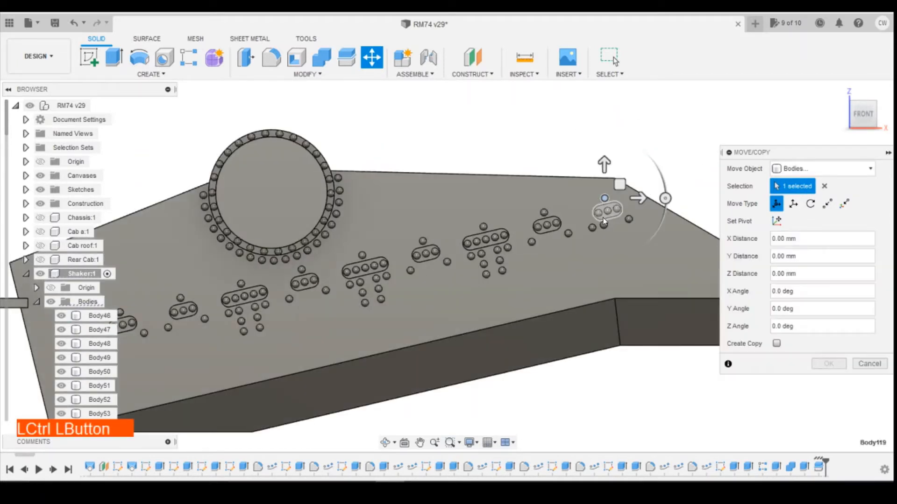
pyautogui.keyDown('ctrl'); pyautogui.click(592, 228); pyautogui.keyUp('ctrl')
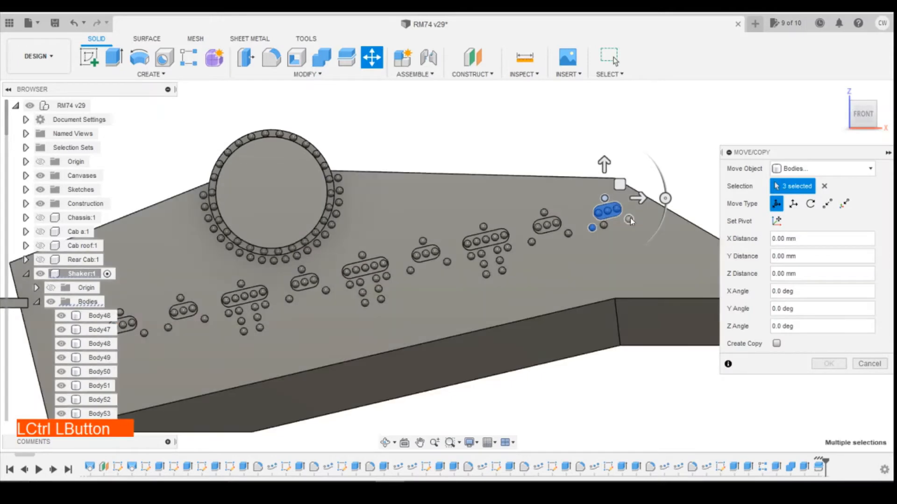
pyautogui.keyDown('ctrl'); pyautogui.click(628, 219); pyautogui.keyUp('ctrl')
# - Add the second three-bolt plate from the right, with its three surrounding bolts, to the Move/Copy selection
pyautogui.keyDown('ctrl'); pyautogui.click(568, 233); pyautogui.keyUp('ctrl')
pyautogui.keyDown('ctrl'); pyautogui.click(546, 224); pyautogui.keyUp('ctrl')
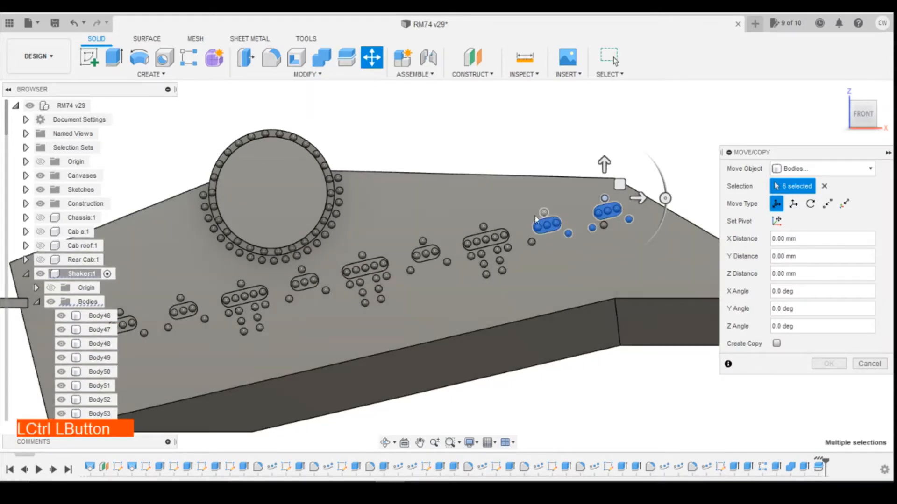
pyautogui.keyDown('ctrl'); pyautogui.click(544, 213); pyautogui.keyUp('ctrl')
pyautogui.keyDown('ctrl'); pyautogui.click(532, 242); pyautogui.keyUp('ctrl')
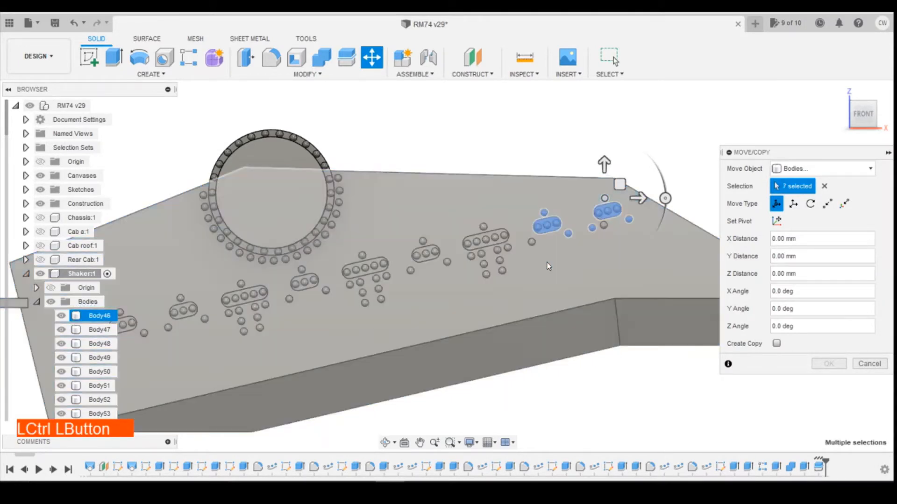
# - Add the rightmost five-bolt plate, the bolt above it and all the bolts below it to the Move/Copy selection
pyautogui.keyDown('ctrl'); pyautogui.click(484, 235); pyautogui.keyUp('ctrl')
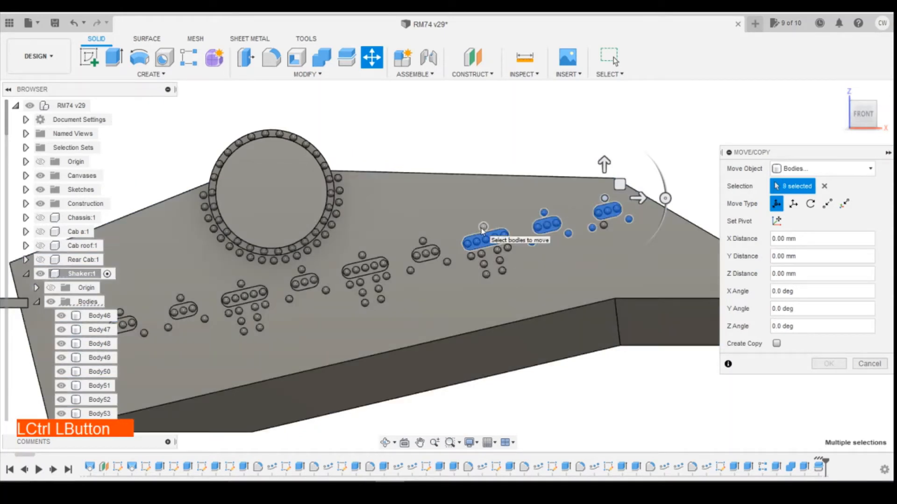
pyautogui.keyDown('ctrl'); pyautogui.click(482, 229); pyautogui.keyUp('ctrl')
pyautogui.keyDown('ctrl'); pyautogui.click(497, 251); pyautogui.keyUp('ctrl')
pyautogui.keyDown('ctrl'); pyautogui.click(500, 260); pyautogui.keyUp('ctrl')
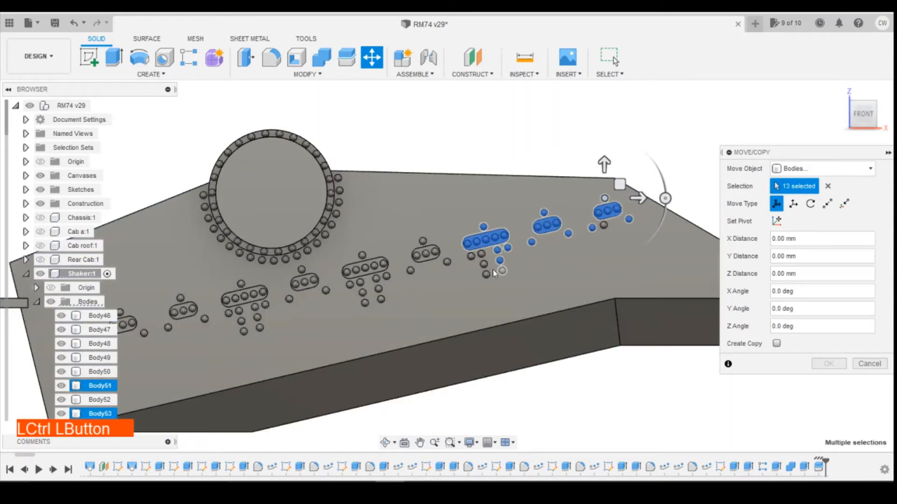
pyautogui.keyDown('ctrl'); pyautogui.click(480, 249); pyautogui.keyUp('ctrl')
pyautogui.keyDown('ctrl'); pyautogui.click(480, 253); pyautogui.keyUp('ctrl')
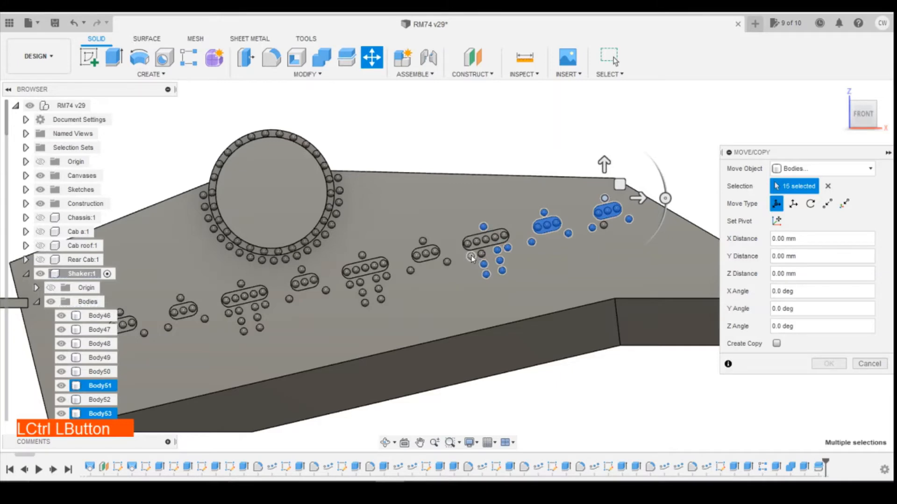
pyautogui.keyDown('ctrl'); pyautogui.click(472, 255); pyautogui.keyUp('ctrl')
pyautogui.keyDown('ctrl'); pyautogui.click(486, 246); pyautogui.keyUp('ctrl')
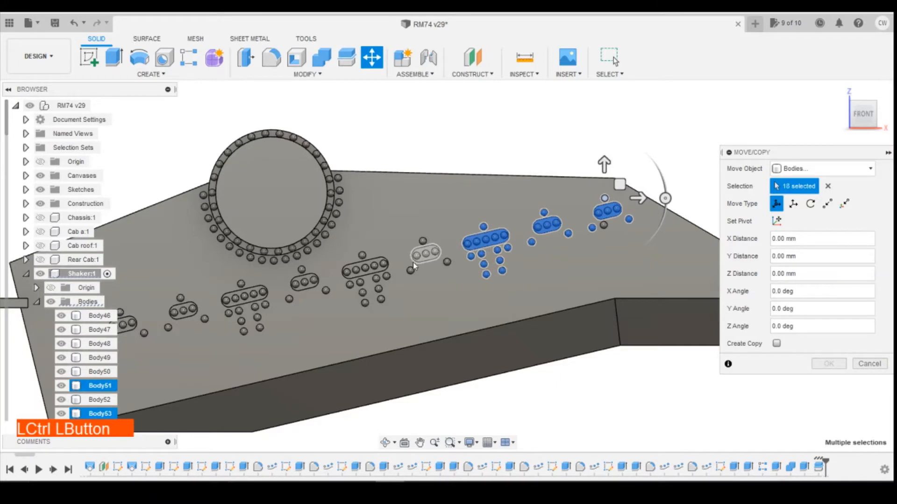
# - Add the middle five-bolt plate and the three-bolt plates on both sides of it, with their surrounding bolts, to the Move/Copy selection
pyautogui.keyDown('ctrl'); pyautogui.click(430, 252); pyautogui.keyUp('ctrl')
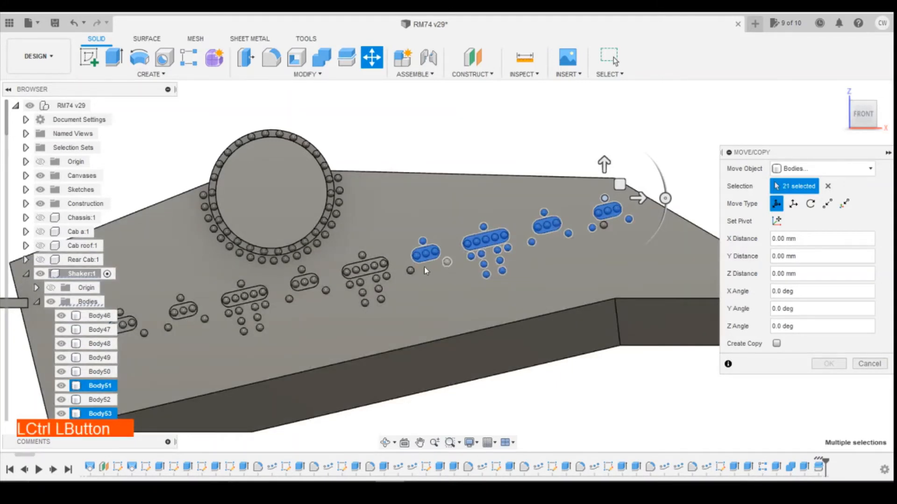
pyautogui.keyDown('ctrl'); pyautogui.click(410, 272); pyautogui.keyUp('ctrl')
pyautogui.keyDown('ctrl'); pyautogui.click(362, 255); pyautogui.keyUp('ctrl')
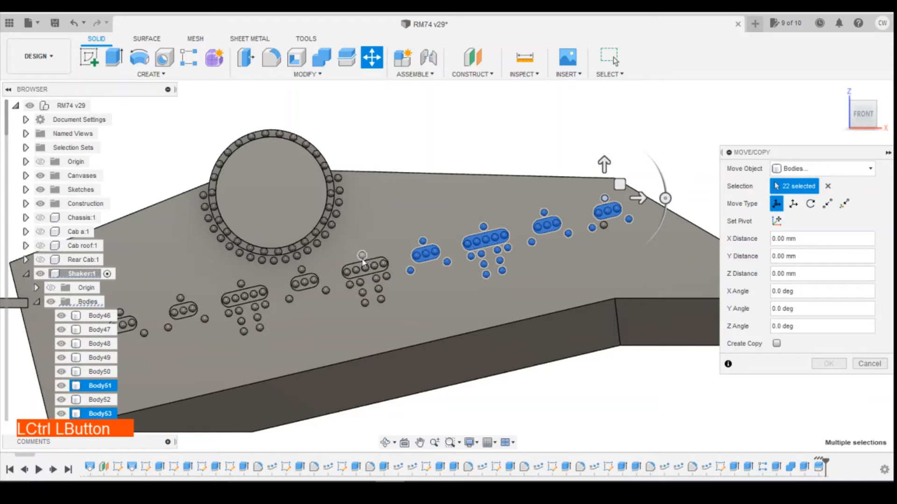
pyautogui.keyDown('ctrl'); pyautogui.click(386, 277); pyautogui.keyUp('ctrl')
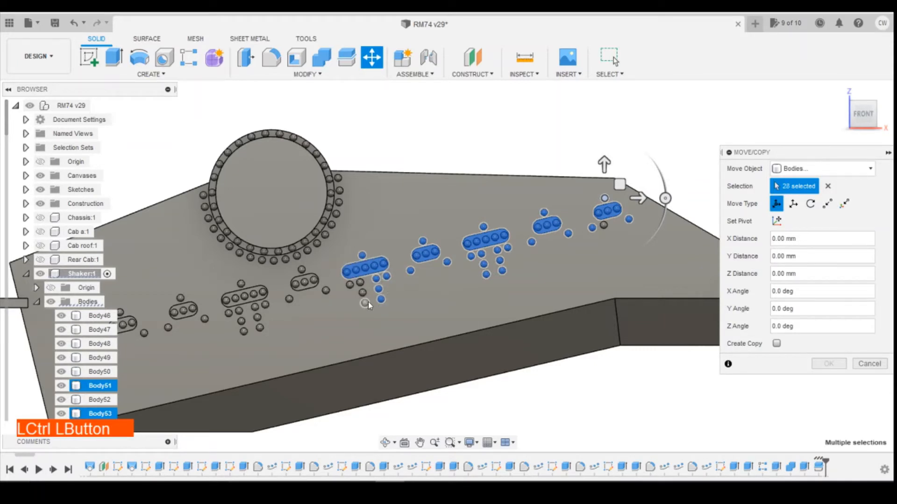
pyautogui.keyDown('ctrl'); pyautogui.click(350, 285); pyautogui.keyUp('ctrl')
pyautogui.keyDown('ctrl'); pyautogui.click(326, 291); pyautogui.keyUp('ctrl')
pyautogui.keyDown('ctrl'); pyautogui.click(301, 281); pyautogui.keyUp('ctrl')
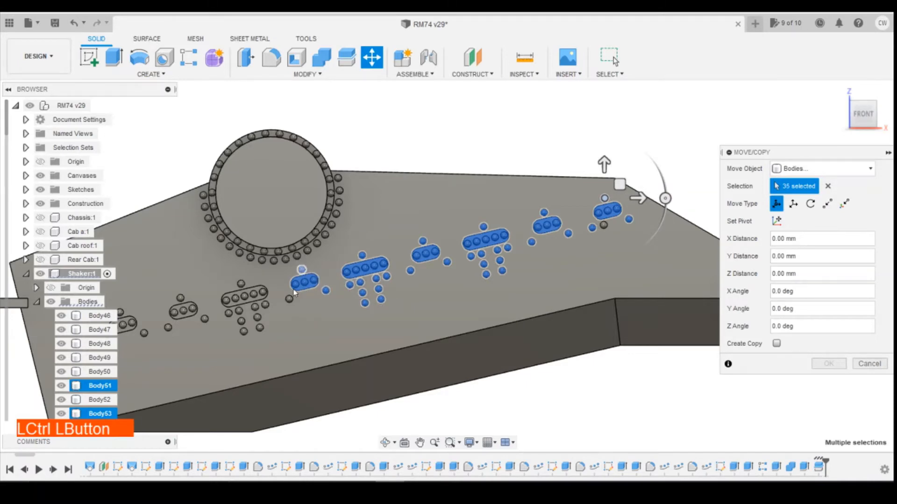
# - Add the leftmost five-bolt plate, the bolt above it and all the bolts below it to the Move/Copy selection
pyautogui.scroll(-3, 561, 151)
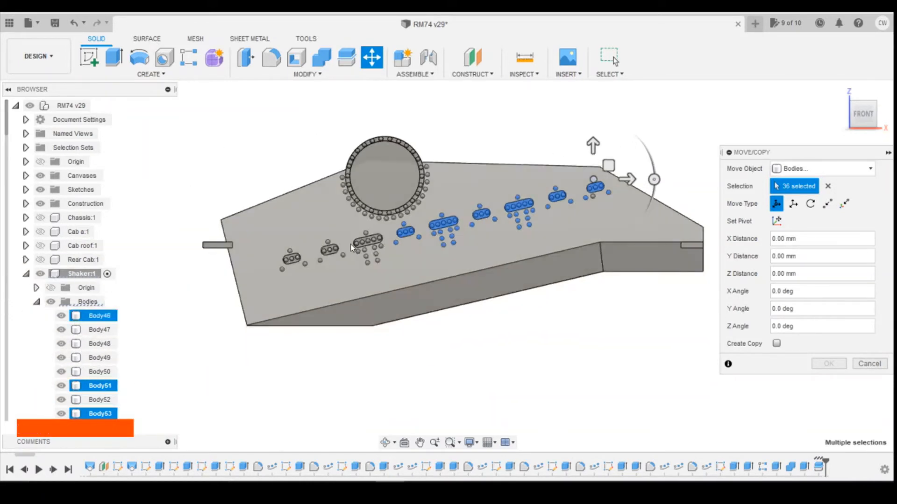
pyautogui.scroll(4, 364, 245)
pyautogui.keyDown('ctrl'); pyautogui.click(372, 224); pyautogui.keyUp('ctrl')
pyautogui.keyDown('ctrl'); pyautogui.click(375, 236); pyautogui.keyUp('ctrl')
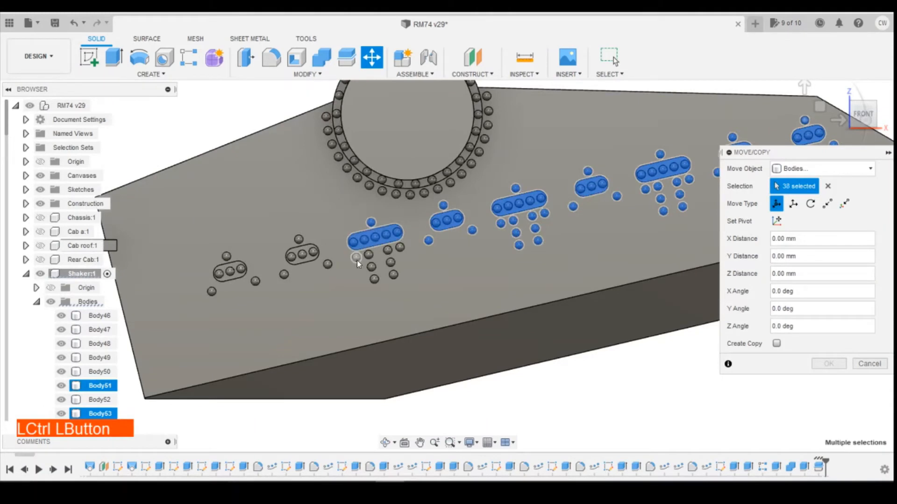
pyautogui.keyDown('ctrl'); pyautogui.click(356, 257); pyautogui.keyUp('ctrl')
pyautogui.keyDown('ctrl'); pyautogui.click(368, 254); pyautogui.keyUp('ctrl')
pyautogui.keyDown('ctrl'); pyautogui.click(388, 250); pyautogui.keyUp('ctrl')
pyautogui.keyDown('ctrl'); pyautogui.click(400, 247); pyautogui.keyUp('ctrl')
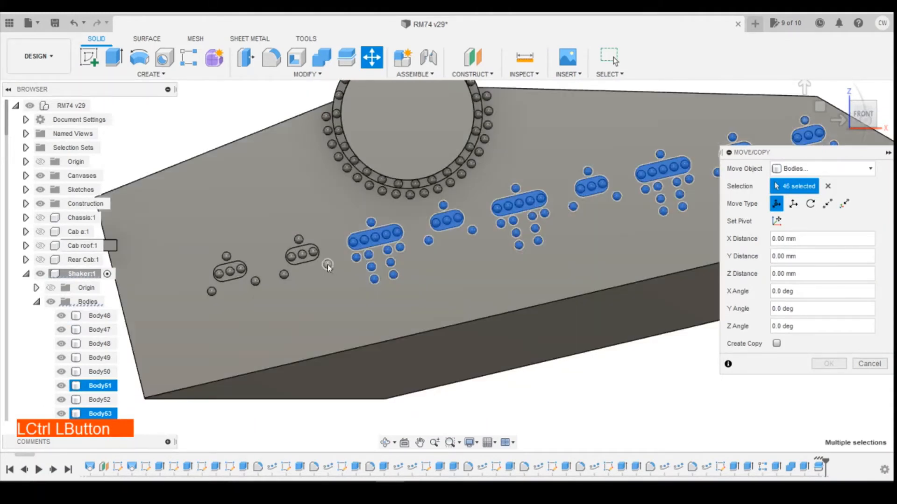
# - Add the two leftmost three-bolt plates of the upper row, with their surrounding bolts, to the Move/Copy selection
pyautogui.keyDown('ctrl'); pyautogui.click(327, 265); pyautogui.keyUp('ctrl')
pyautogui.keyDown('ctrl'); pyautogui.click(301, 252); pyautogui.keyUp('ctrl')
pyautogui.keyDown('ctrl'); pyautogui.click(299, 239); pyautogui.keyUp('ctrl')
pyautogui.keyDown('ctrl'); pyautogui.click(284, 274); pyautogui.keyUp('ctrl')
pyautogui.keyDown('ctrl'); pyautogui.click(255, 282); pyautogui.keyUp('ctrl')
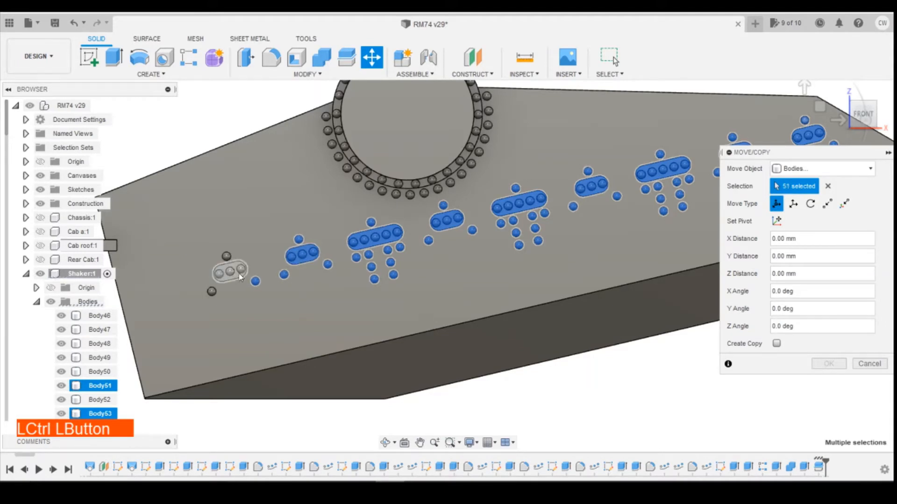
pyautogui.keyDown('ctrl'); pyautogui.click(229, 271); pyautogui.keyUp('ctrl')
pyautogui.keyDown('ctrl'); pyautogui.click(226, 256); pyautogui.keyUp('ctrl')
pyautogui.keyDown('ctrl'); pyautogui.click(211, 291); pyautogui.keyUp('ctrl')
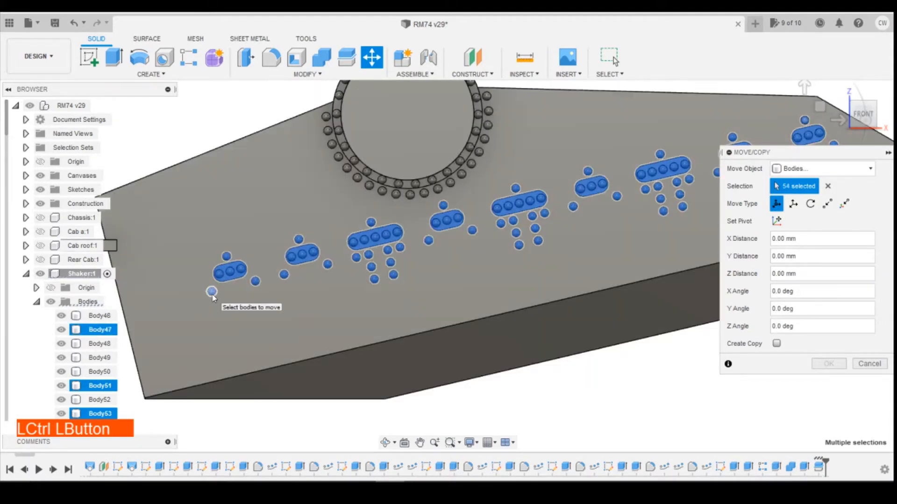
# - Copy the selected row by -1.00 mm in X and -2.30 mm in Z, checking the placement against the reference photo
pyautogui.scroll(-3, 213, 294)
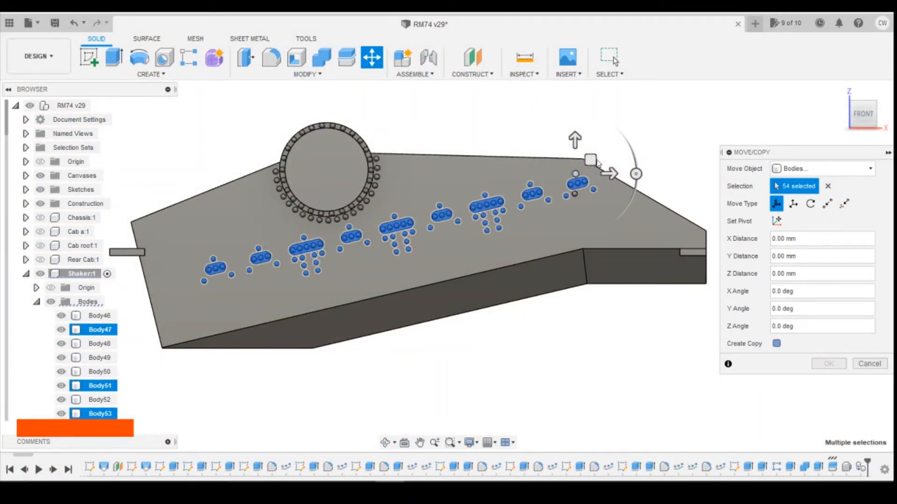
pyautogui.moveTo(591, 160); pyautogui.dragTo(571, 200)
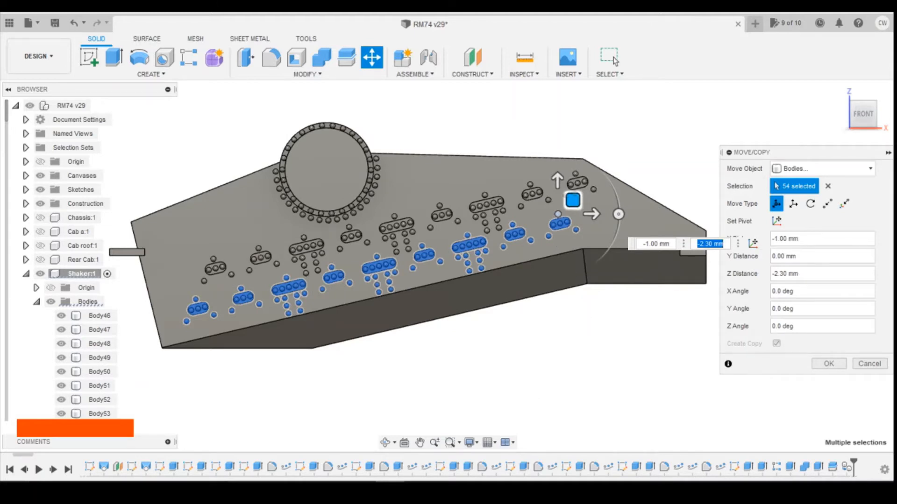
pyautogui.click(362, 490)
pyautogui.click(400, 424)
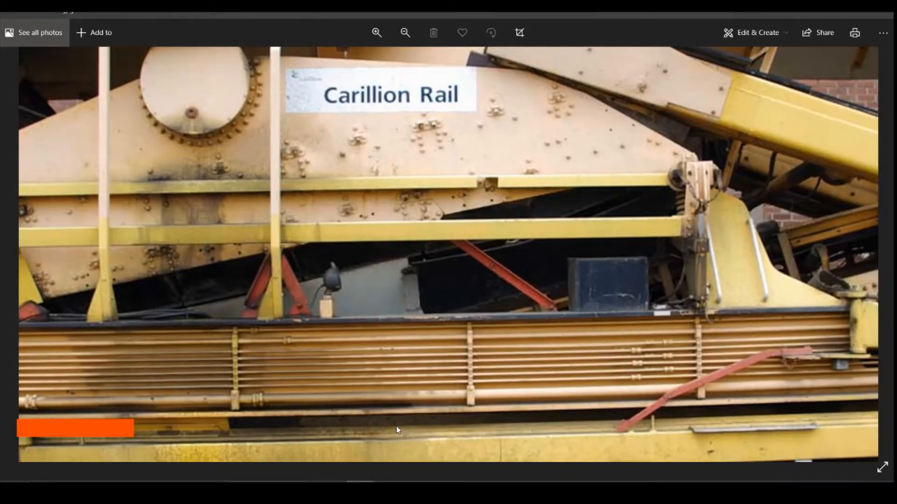
pyautogui.click(390, 491)
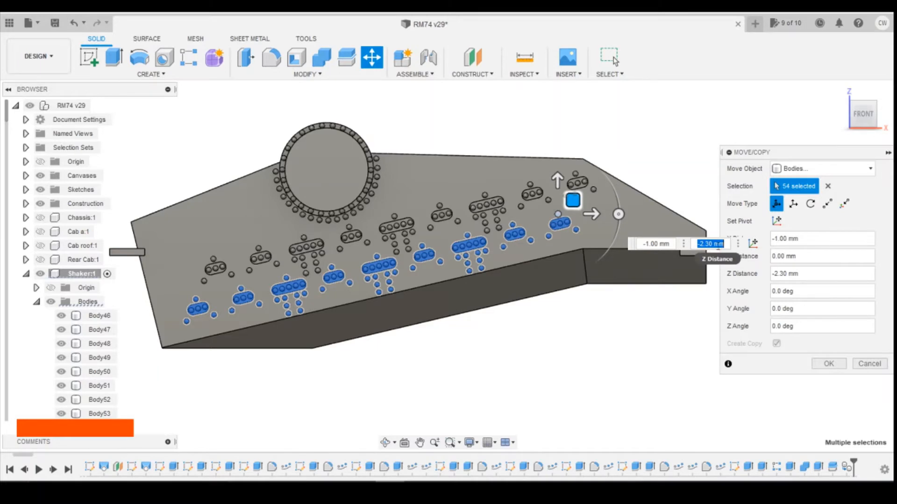
pyautogui.scroll(1, 636, 244)
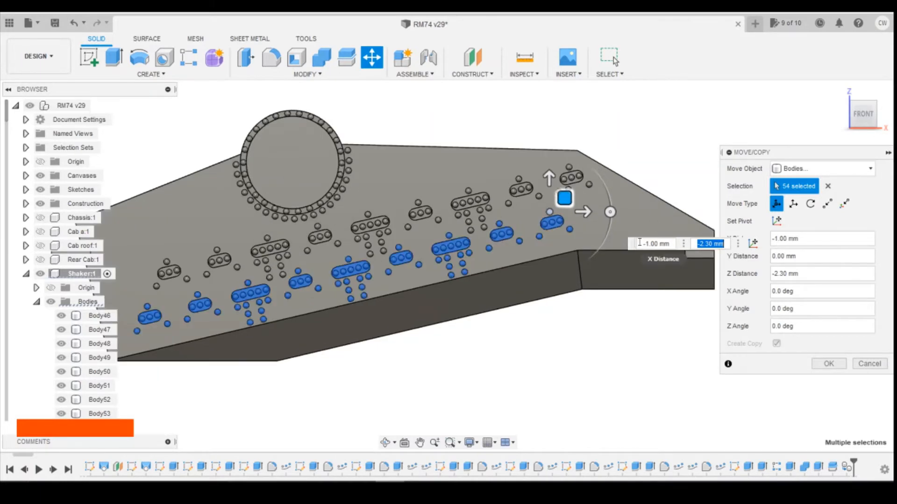
pyautogui.scroll(-3, 464, 272)
pyautogui.scroll(3, 530, 288)
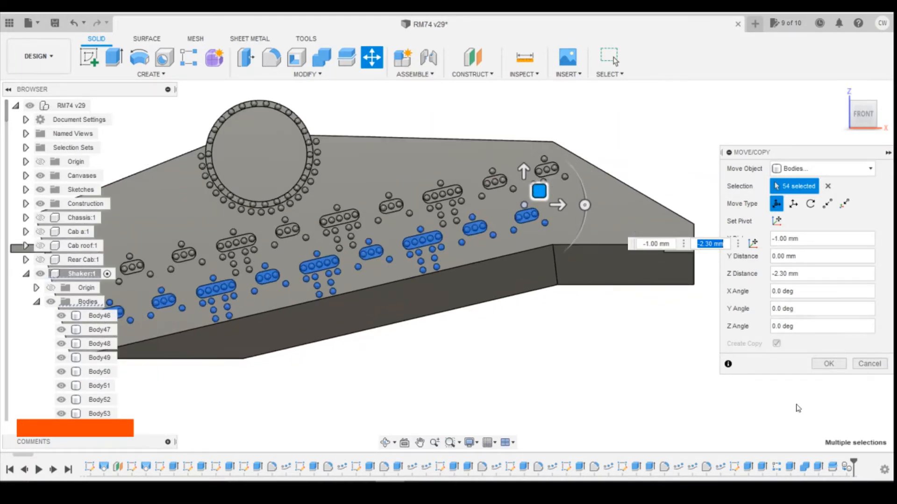
pyautogui.click(828, 363)
pyautogui.scroll(-3, 645, 343)
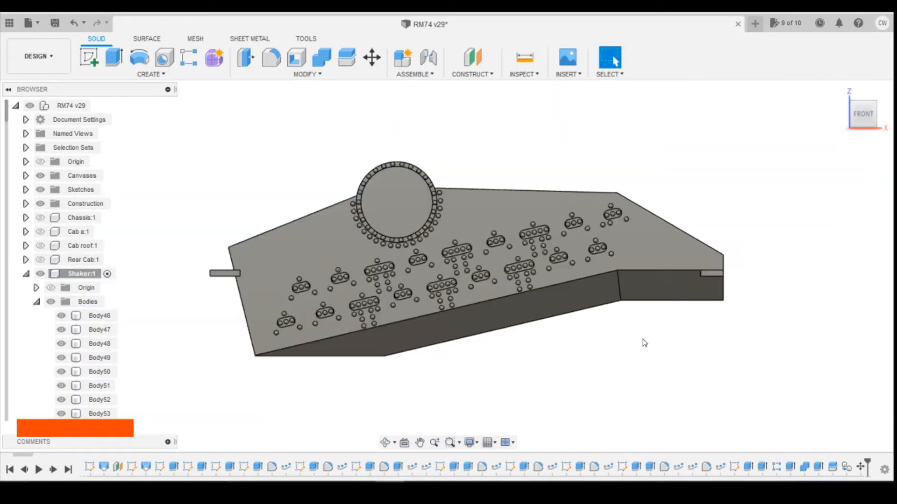
# - Join all bolt, plate and ring bodies from Body47 through Body188 to the main shaker body with Combine
pyautogui.click(321, 57)
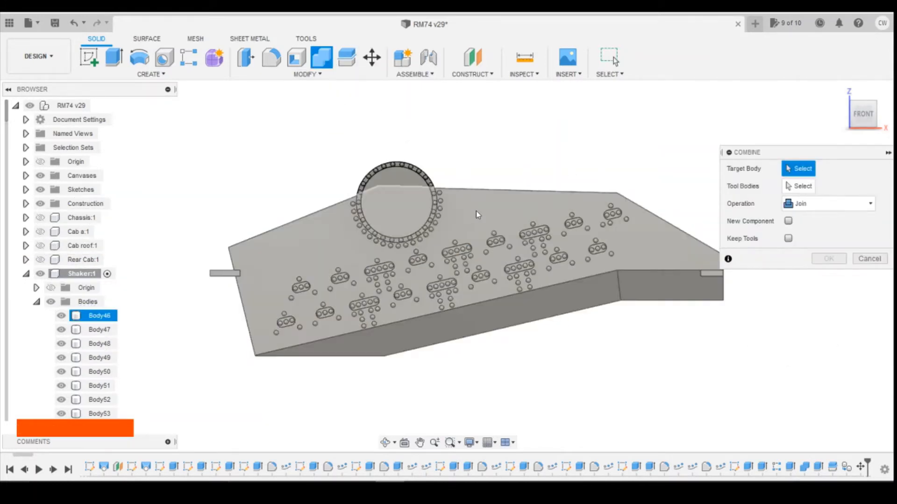
pyautogui.click(476, 212)
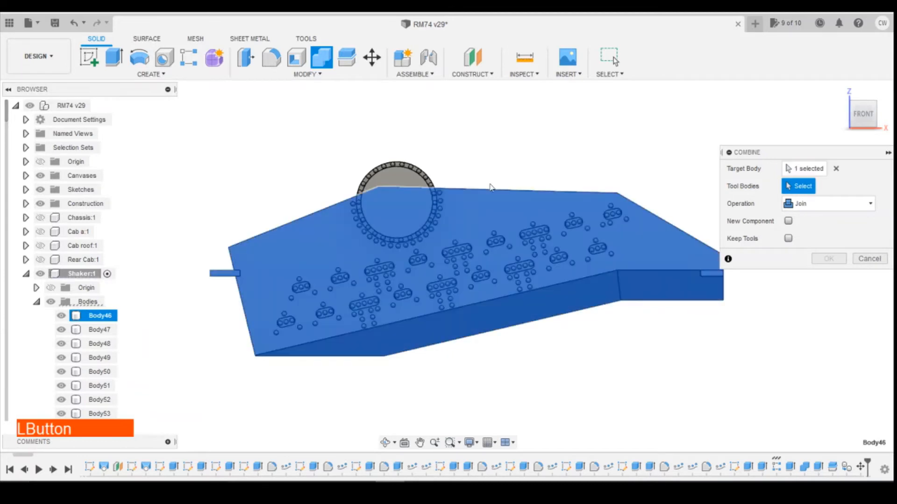
pyautogui.click(96, 330)
pyautogui.scroll(3, 154, 296)
pyautogui.scroll(-5, 105, 343)
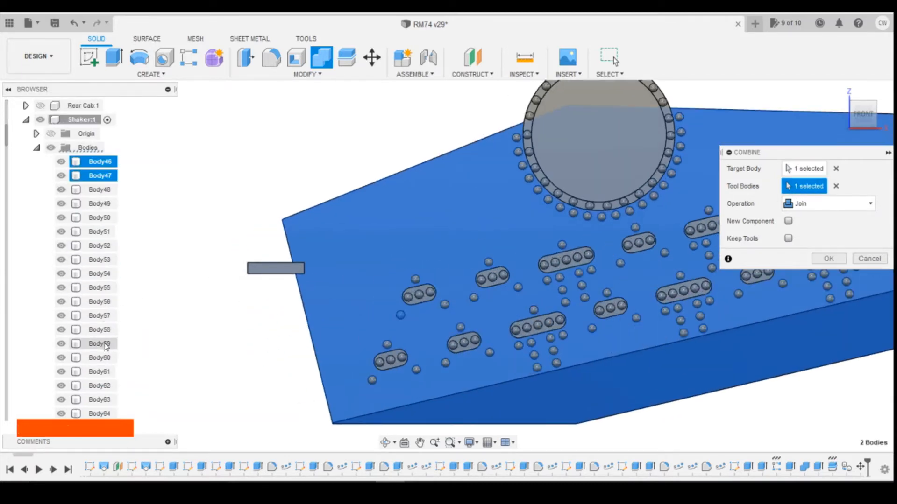
pyautogui.scroll(-10, 105, 344)
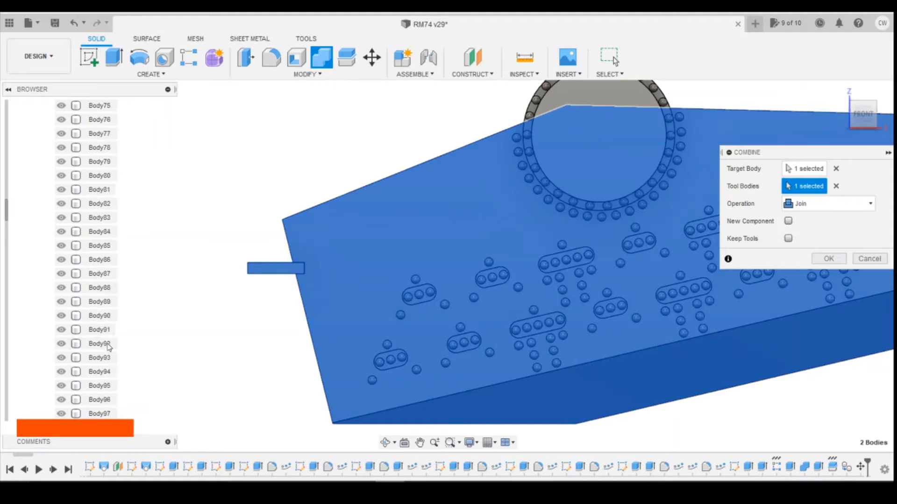
pyautogui.scroll(-12, 107, 346)
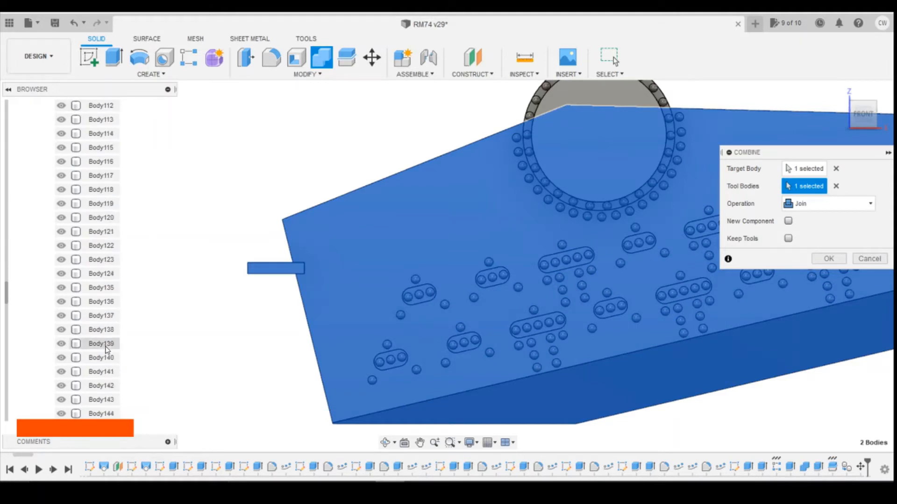
pyautogui.scroll(-12, 107, 349)
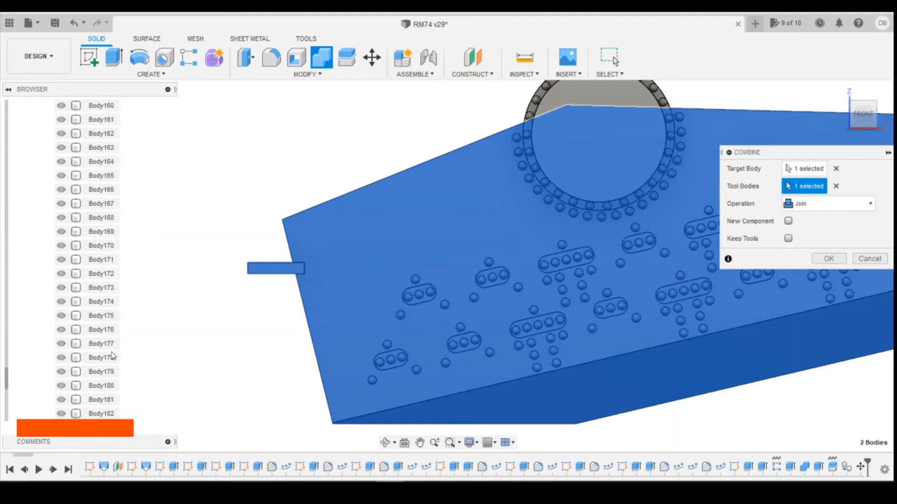
pyautogui.scroll(-5, 112, 357)
pyautogui.keyDown('shift'); pyautogui.click(106, 302); pyautogui.keyUp('shift')
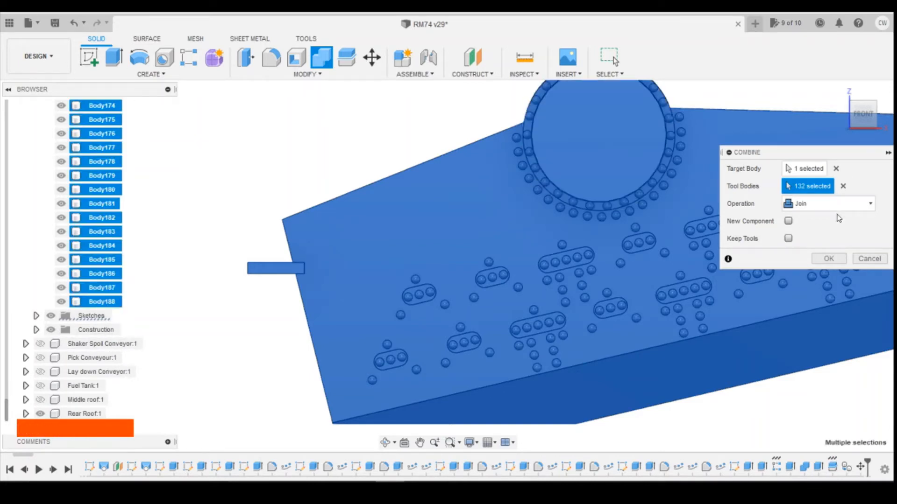
pyautogui.click(822, 263)
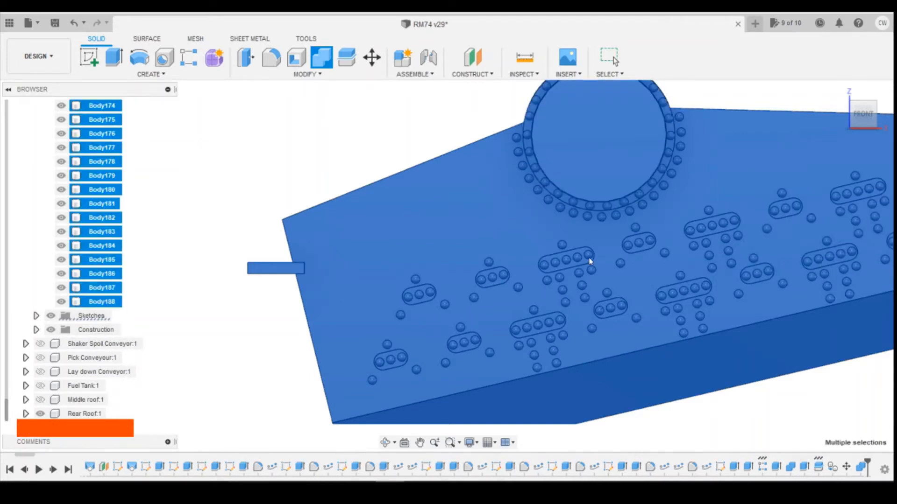
pyautogui.scroll(-3, 385, 245)
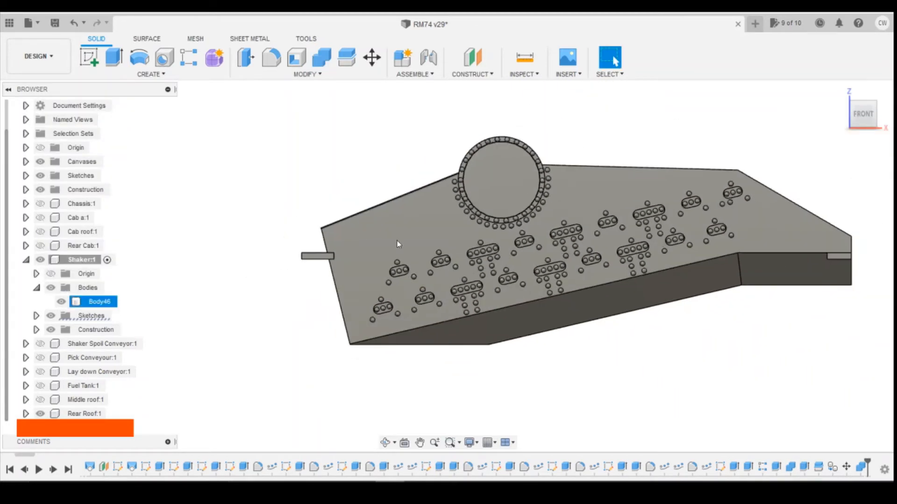
# - Compare the shaker's side with the reference photo to examine which bolt details are still missing
pyautogui.moveTo(858, 114); pyautogui.dragTo(890, 115)
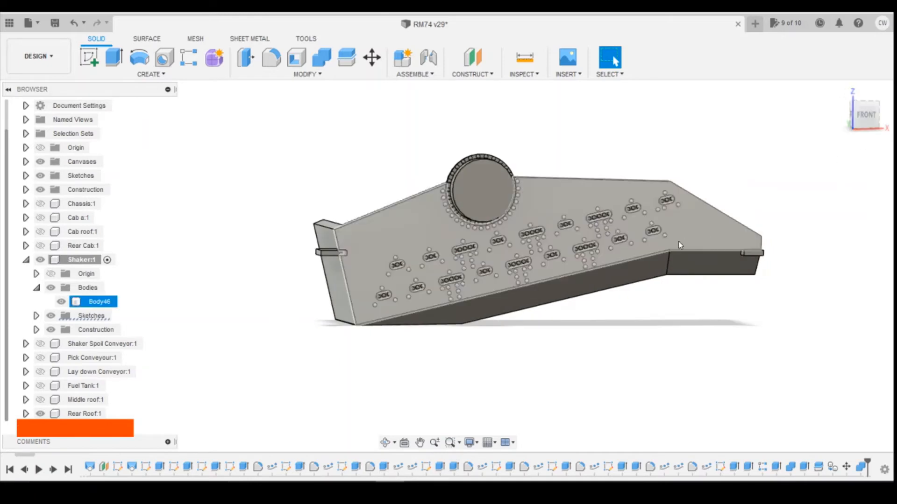
pyautogui.scroll(-3, 633, 249)
pyautogui.click(362, 489)
pyautogui.click(419, 415)
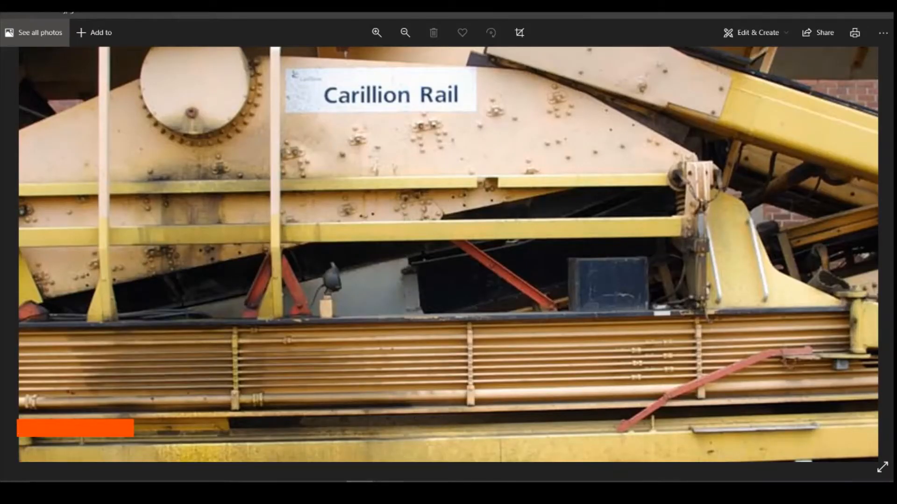
pyautogui.click(388, 489)
pyautogui.scroll(2, 596, 214)
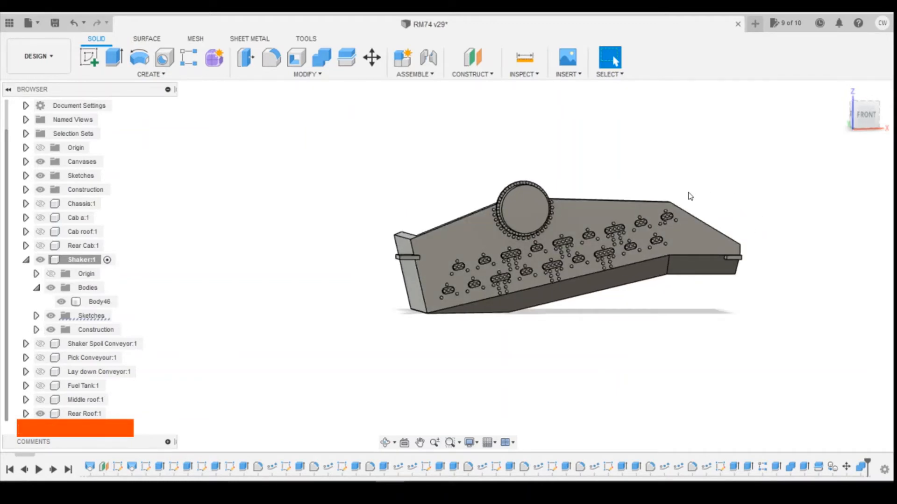
pyautogui.hotkey('shift', 'z')
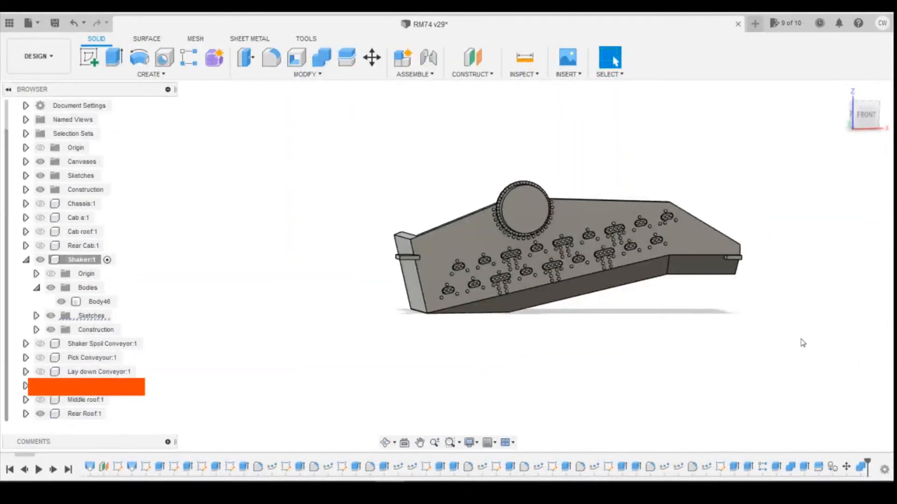
pyautogui.click(665, 246)
pyautogui.click(361, 491)
pyautogui.click(424, 426)
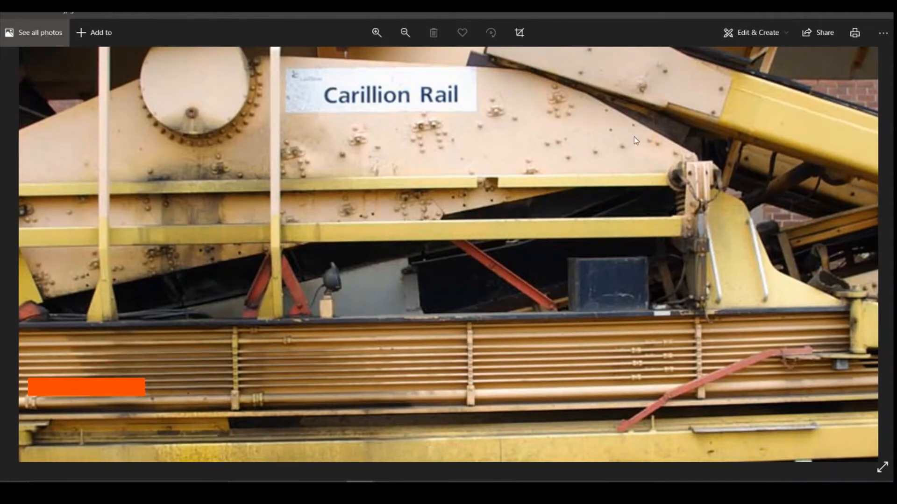
pyautogui.click(390, 491)
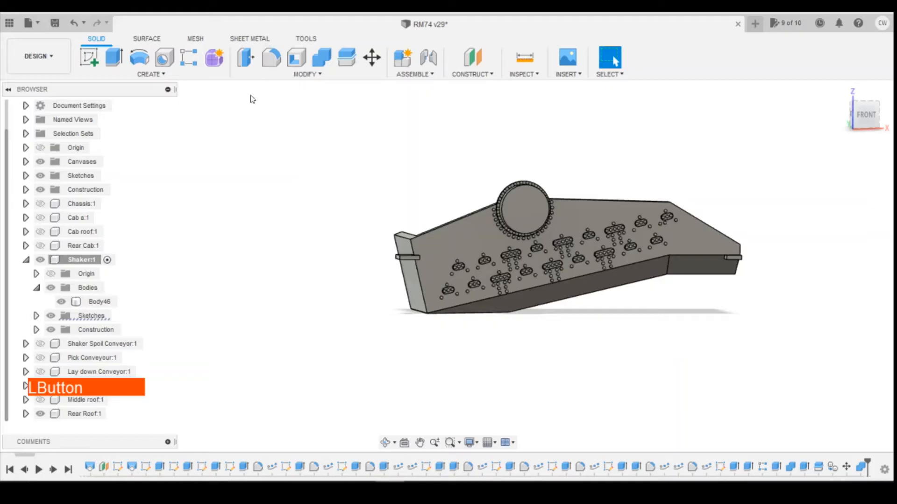
# - Sketch a 0.3 mm diameter circle on the shaker's side face, near its right end just inside the sloping edge
pyautogui.click(90, 59)
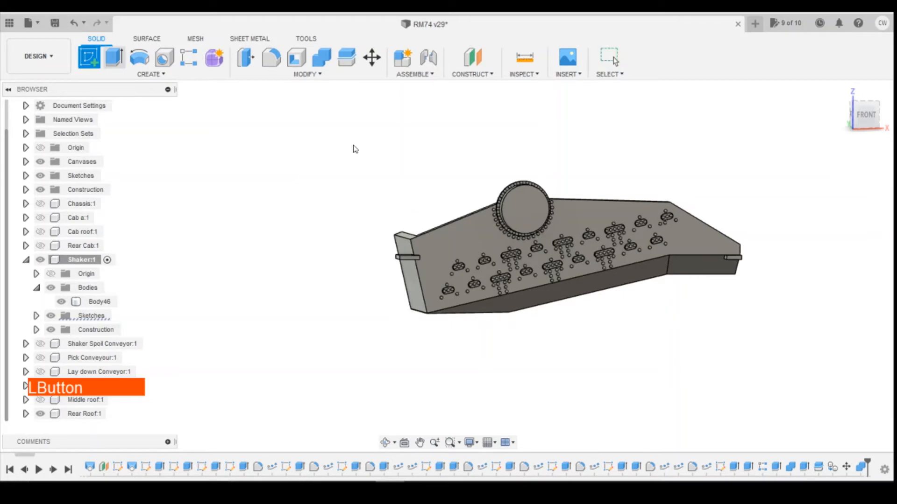
pyautogui.click(714, 256)
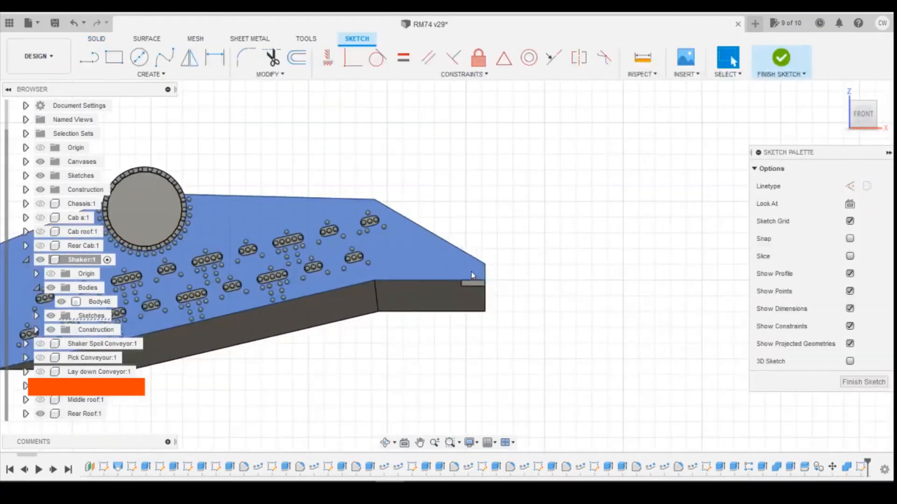
pyautogui.click(139, 57)
pyautogui.scroll(-2, 483, 271)
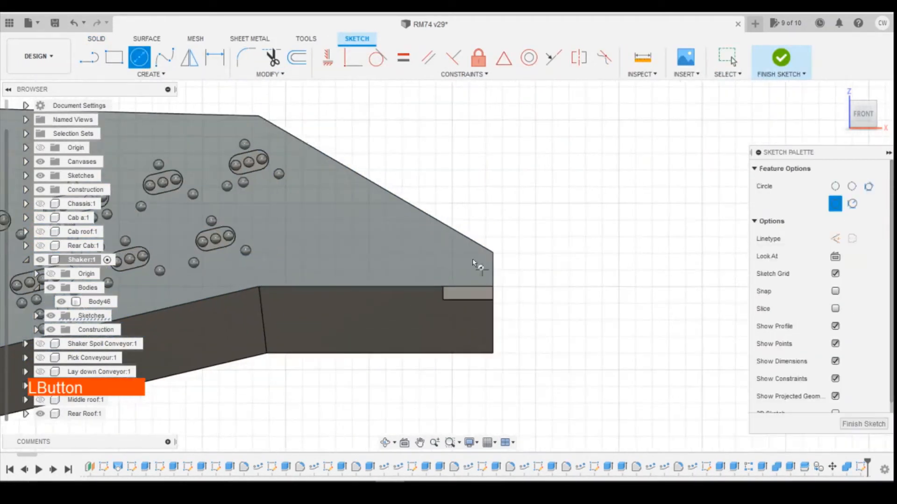
pyautogui.click(457, 249)
pyautogui.write('0.3')
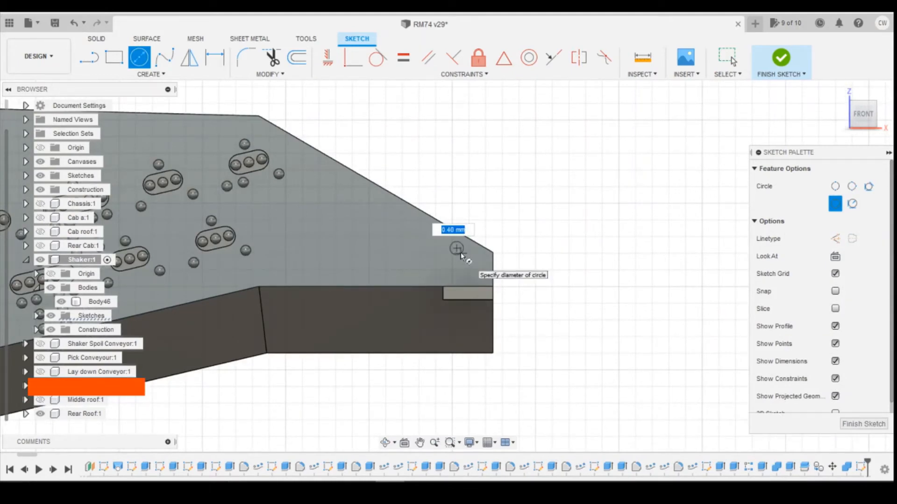
pyautogui.press('Return')
# - Extrude the small circle's profile 0.15 mm from the shaker's side face
pyautogui.scroll(-3, 461, 253)
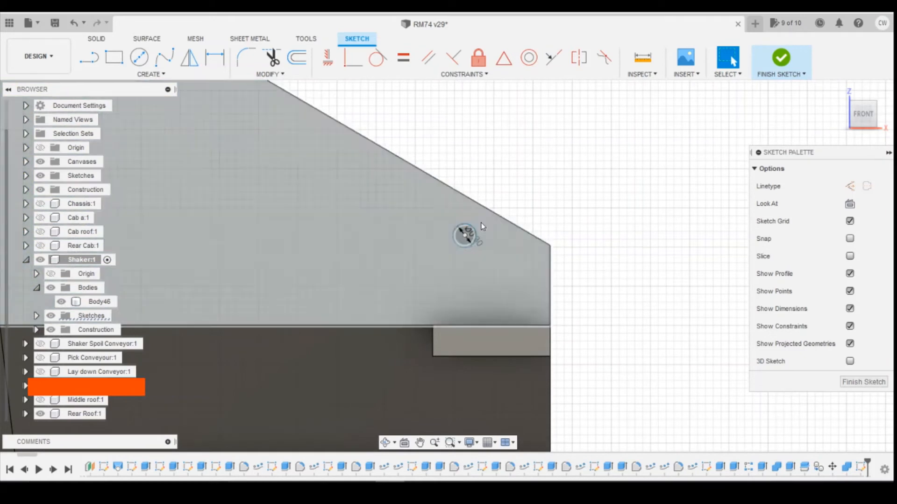
pyautogui.scroll(-2, 474, 233)
pyautogui.rightClick(470, 225)
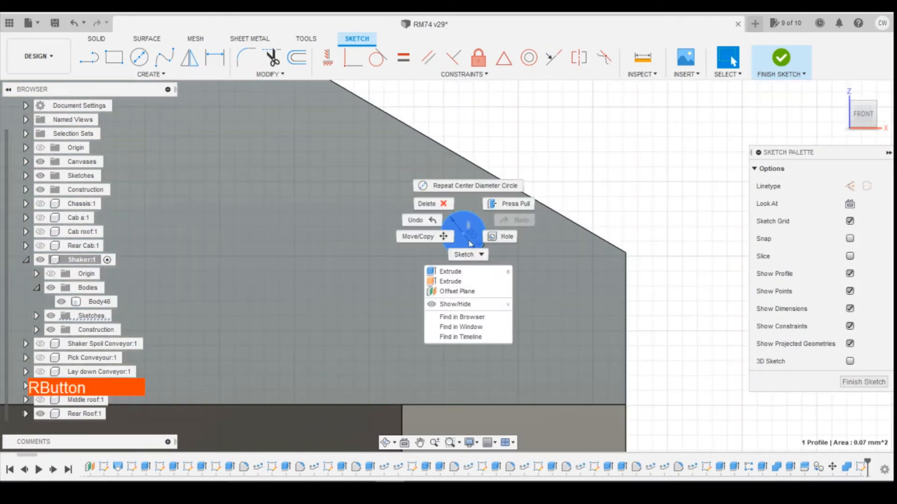
pyautogui.click(501, 277)
pyautogui.write('e')
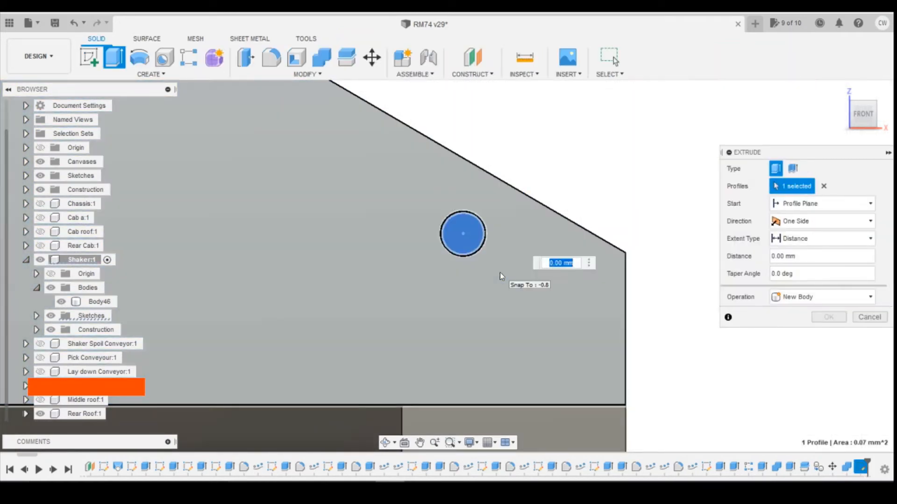
pyautogui.write('0.15')
pyautogui.press('Return')
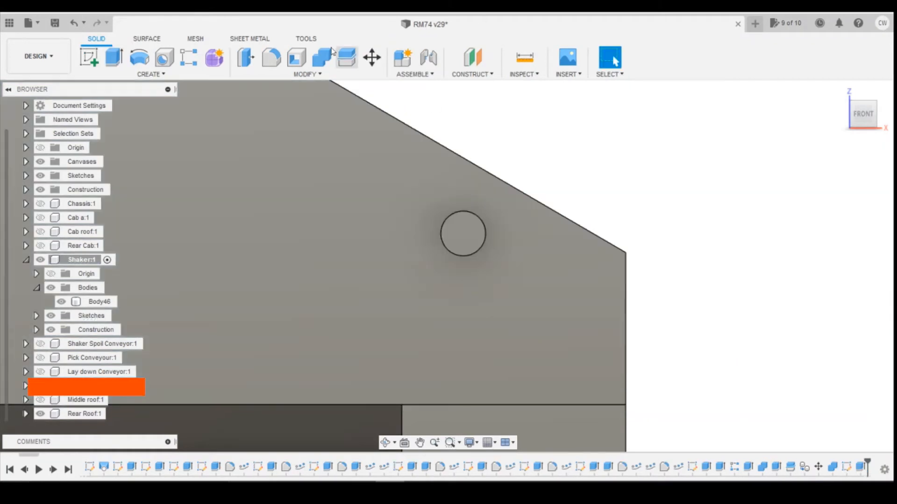
# - Round the outer edge of the new bolt with a 0.15 mm fillet to form a domed head
pyautogui.click(271, 57)
pyautogui.click(479, 246)
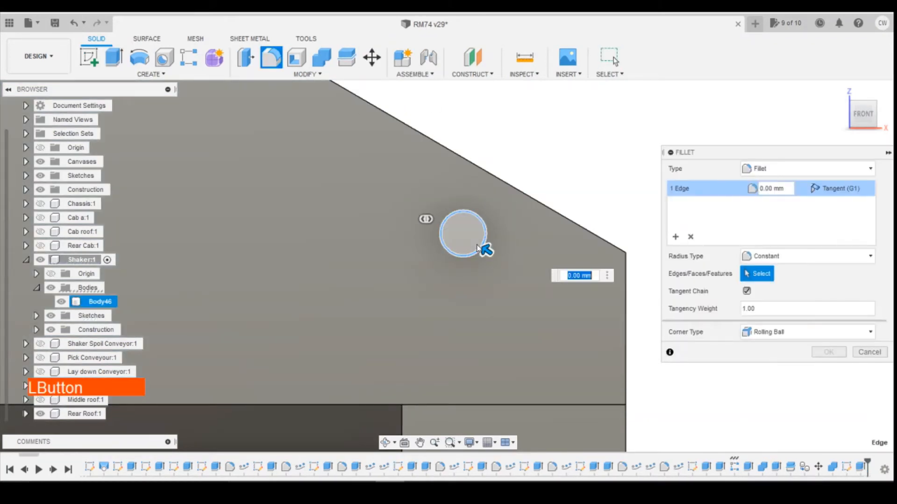
pyautogui.write('0.15')
pyautogui.press('Return')
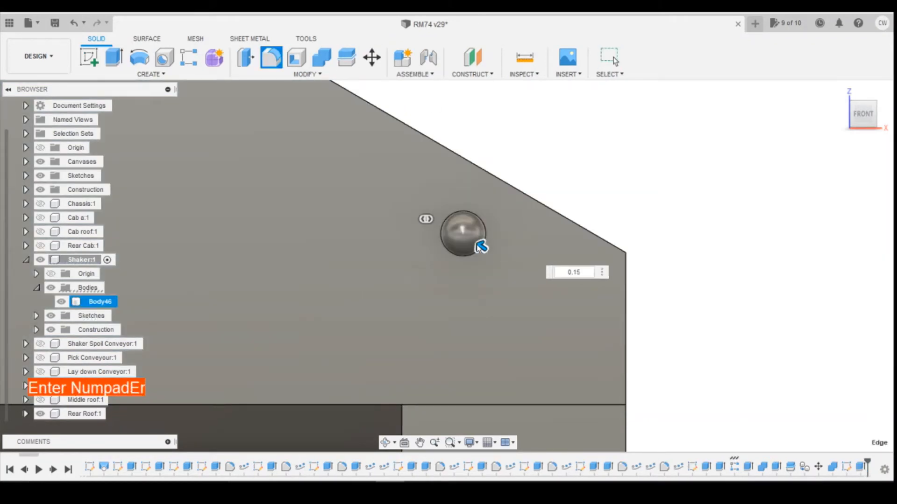
pyautogui.scroll(-2, 435, 161)
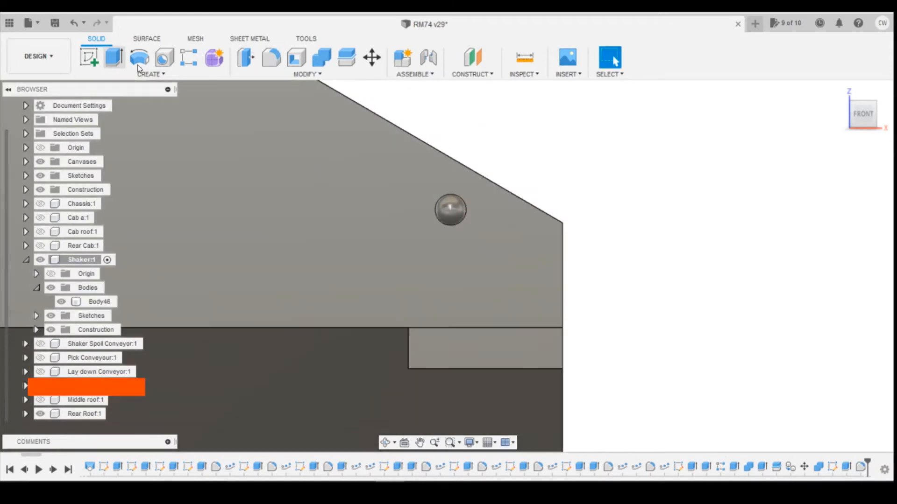
# - Try a rectangular pattern of the bolt's fillet along the sloping edge, with four instances over 1.2 mm, and compare it with the reference photo
pyautogui.click(189, 57)
pyautogui.click(450, 214)
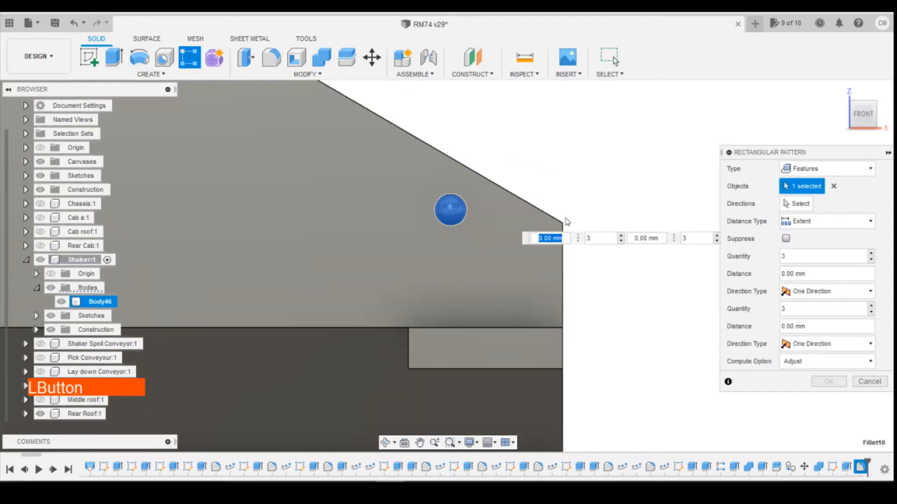
pyautogui.click(799, 204)
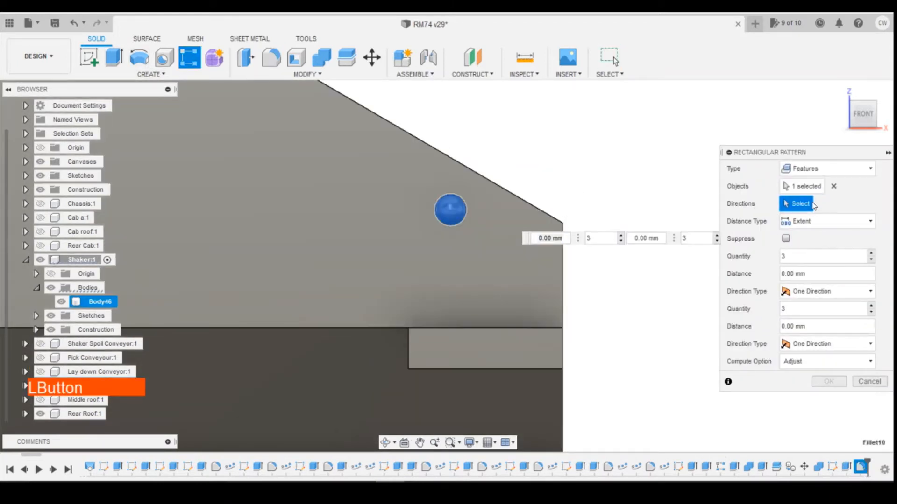
pyautogui.click(473, 174)
pyautogui.moveTo(446, 208); pyautogui.dragTo(353, 151)
pyautogui.click(531, 185)
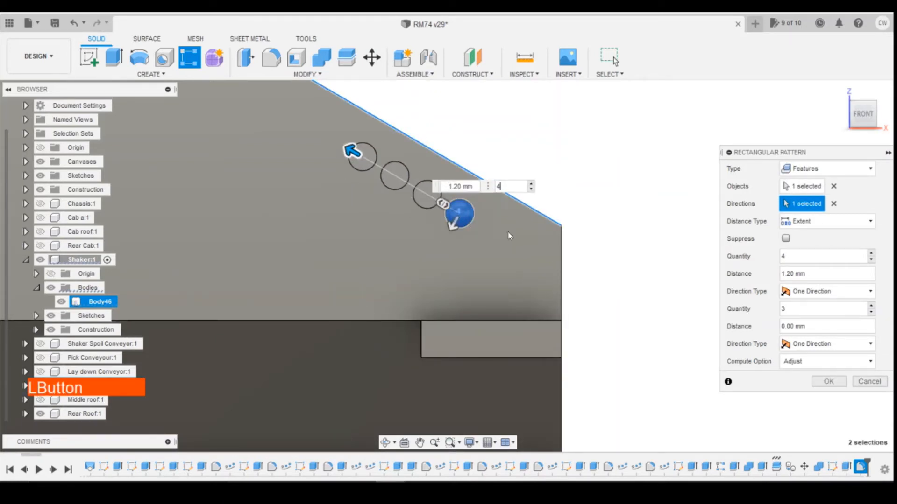
pyautogui.scroll(-2, 534, 297)
pyautogui.click(390, 488)
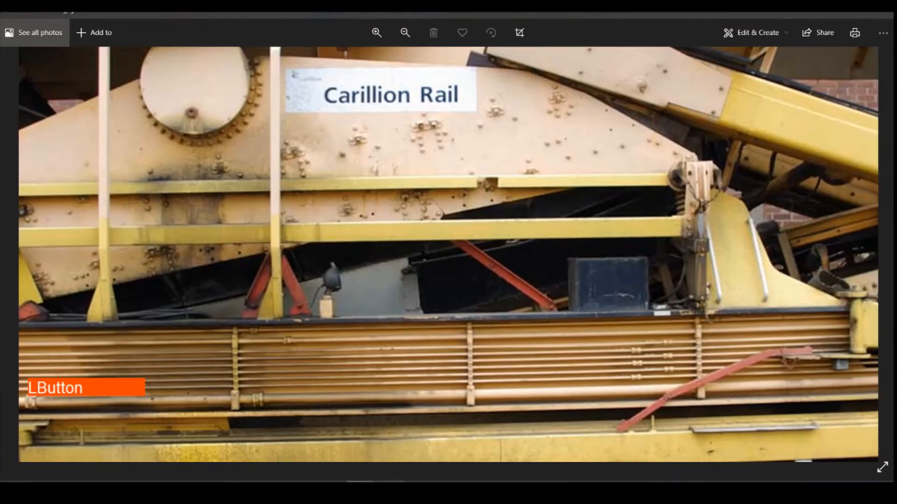
pyautogui.click(390, 489)
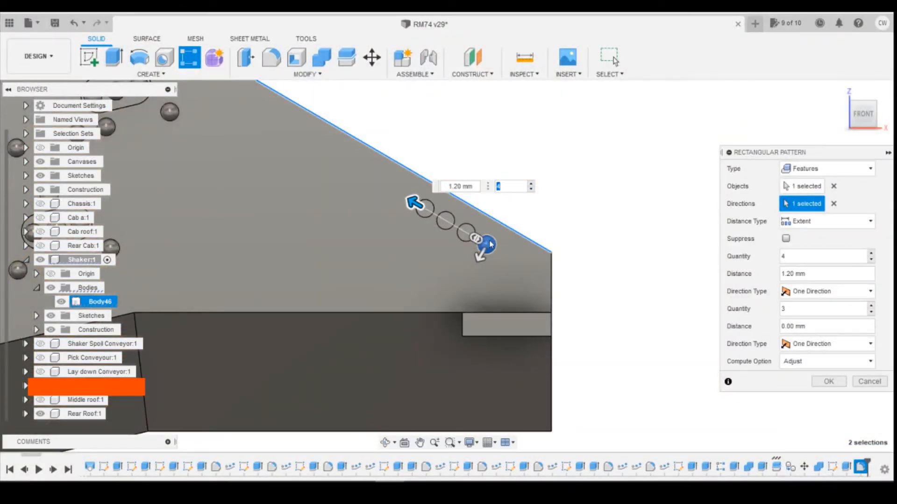
# - Try patterning the bolt's fillet as two instances 0.6 mm apart along the sloping edge, checking the spacing against the reference photo
pyautogui.click(531, 189)
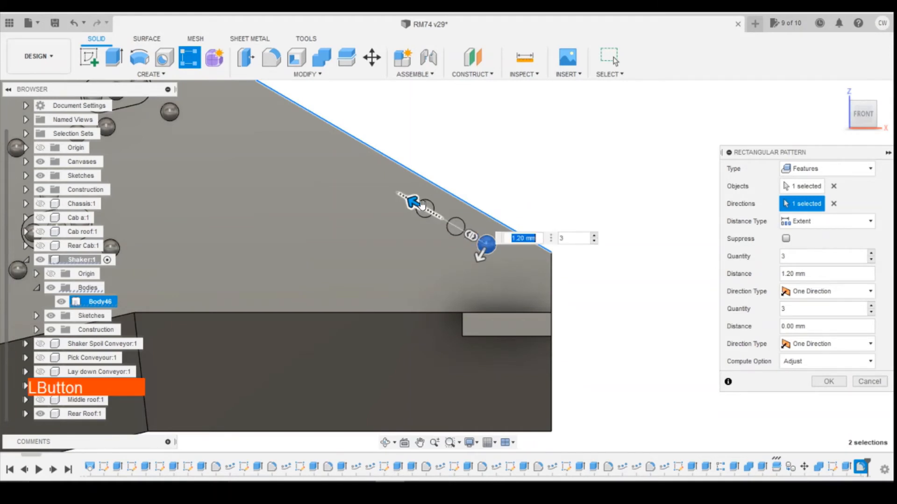
pyautogui.click(594, 242)
pyautogui.moveTo(411, 201); pyautogui.dragTo(447, 222)
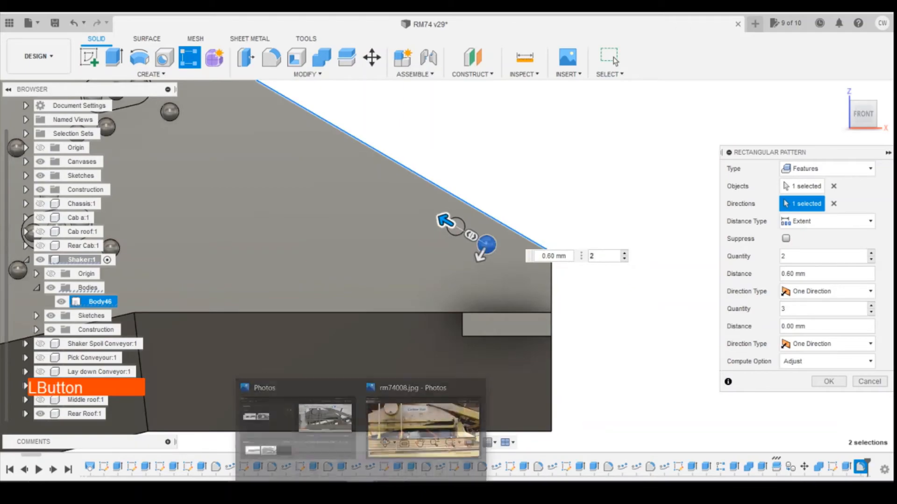
pyautogui.click(467, 452)
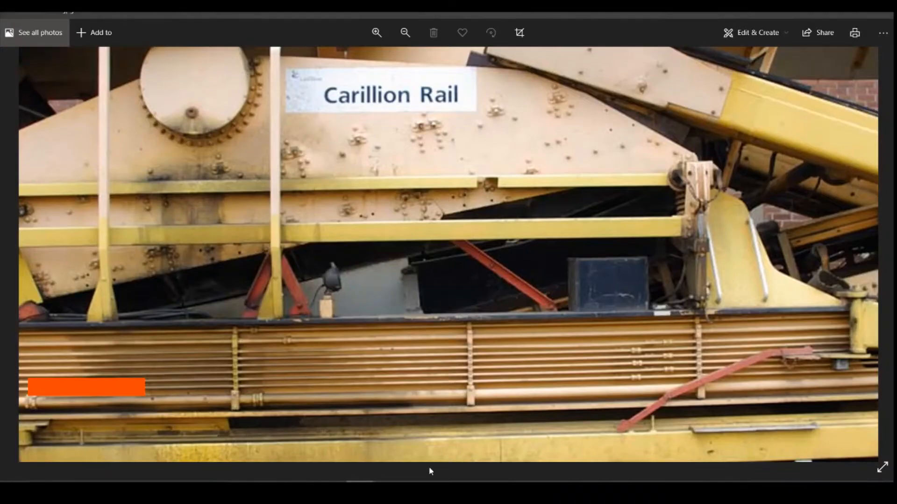
pyautogui.click(826, 13)
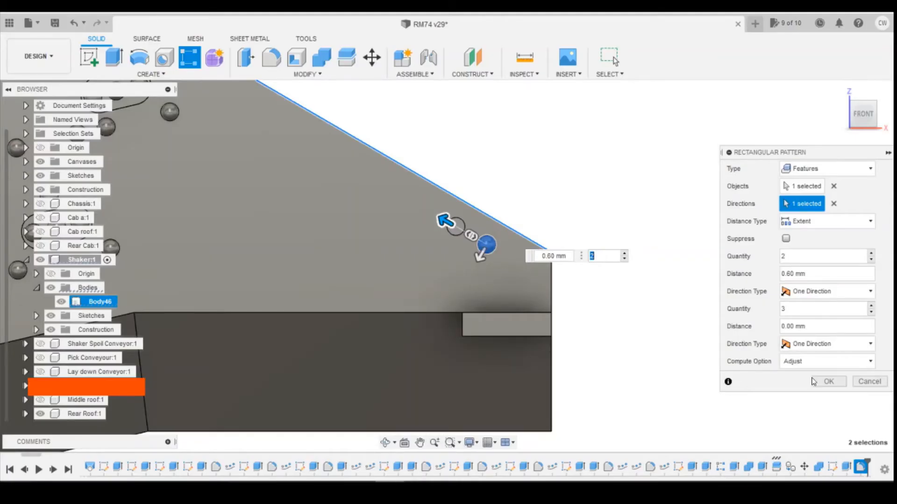
pyautogui.click(826, 382)
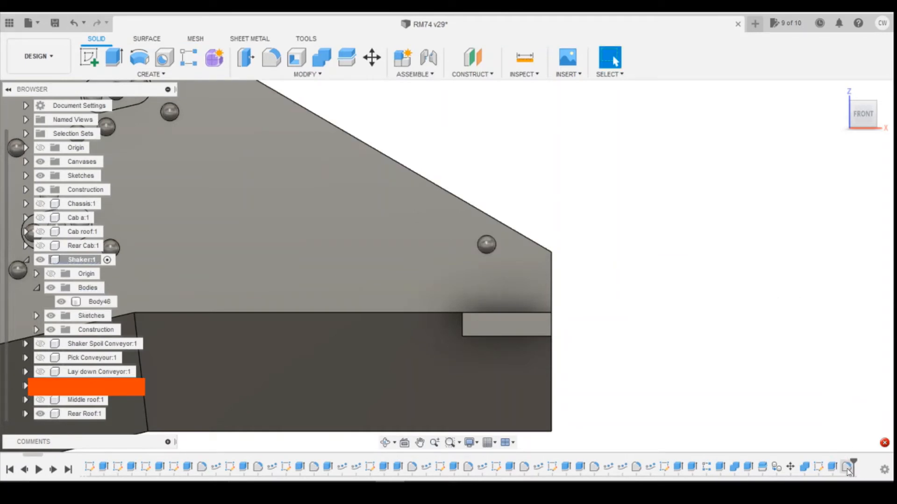
# - Reopen the small bolt circle's sketch and move the circle closer to the lower end of the sloping edge
pyautogui.rightClick(848, 471)
pyautogui.click(835, 471)
pyautogui.rightClick(817, 472)
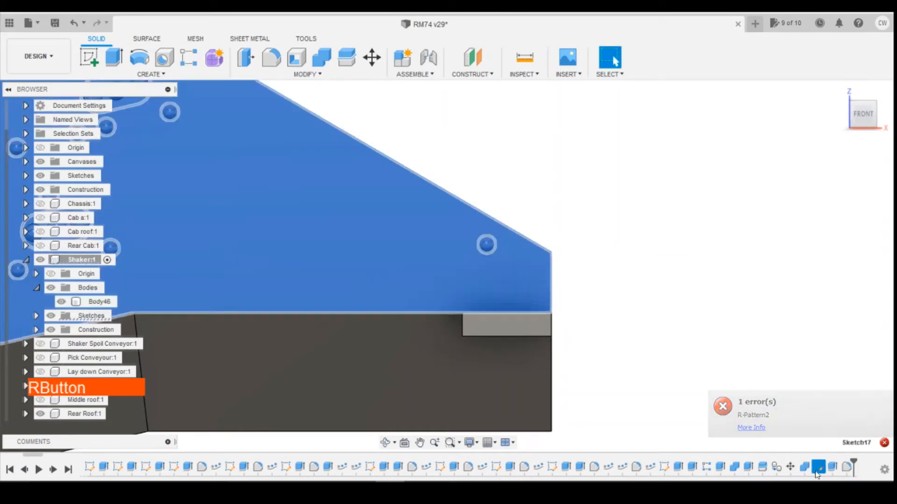
pyautogui.click(800, 351)
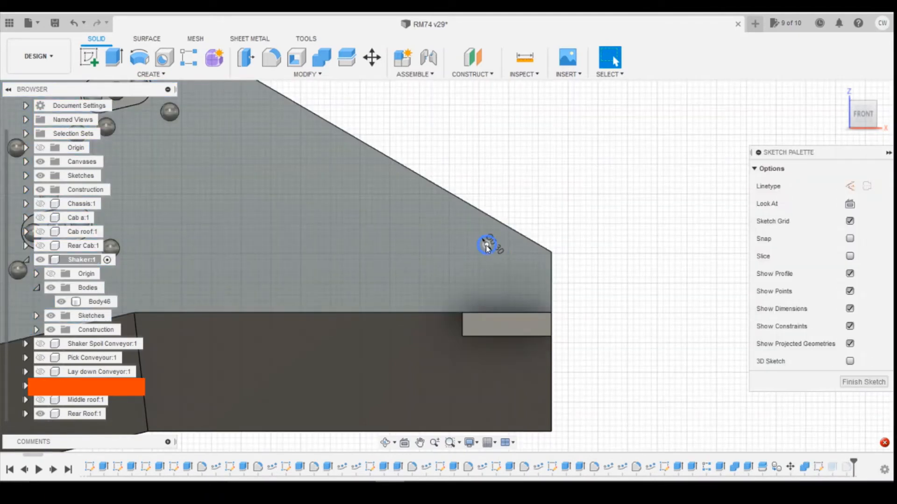
pyautogui.click(487, 246)
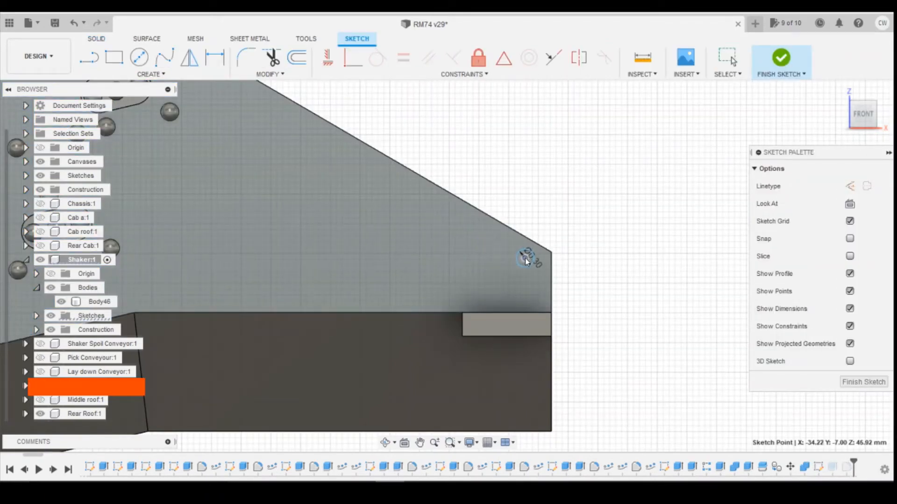
# - Dimension the circle's centre from the sloping edge's lower end and set its height above the side face's bottom right corner to 0.9 mm
pyautogui.press('d')
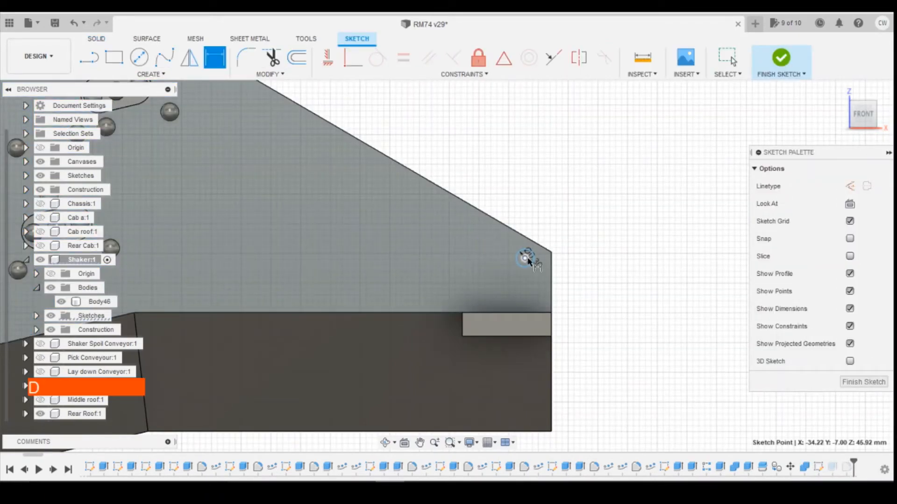
pyautogui.click(551, 253)
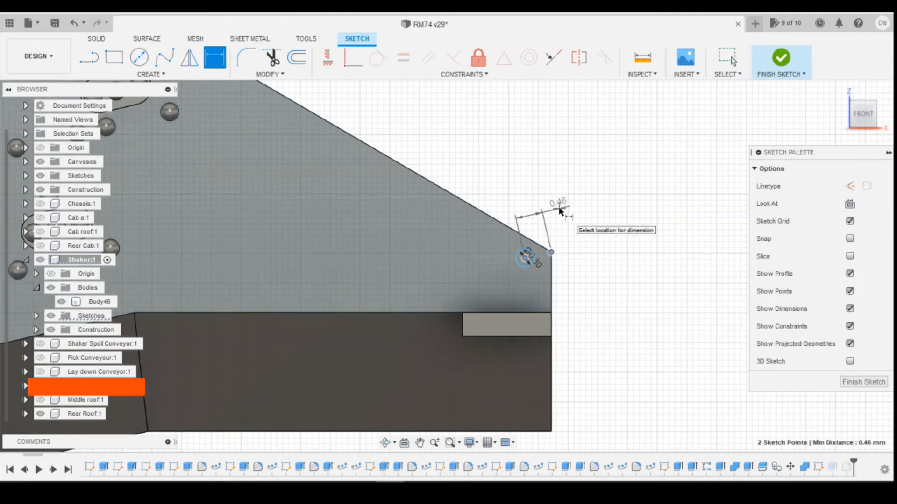
pyautogui.click(560, 211)
pyautogui.press('Return')
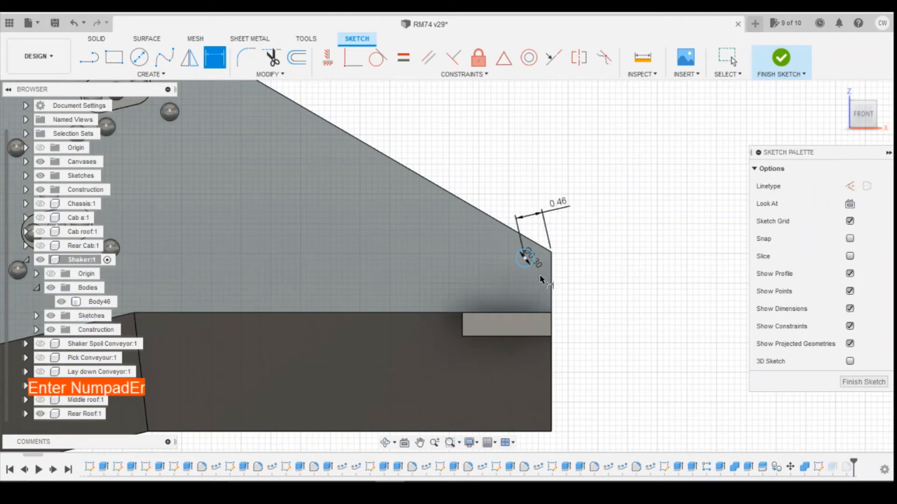
pyautogui.click(551, 256)
pyautogui.click(551, 312)
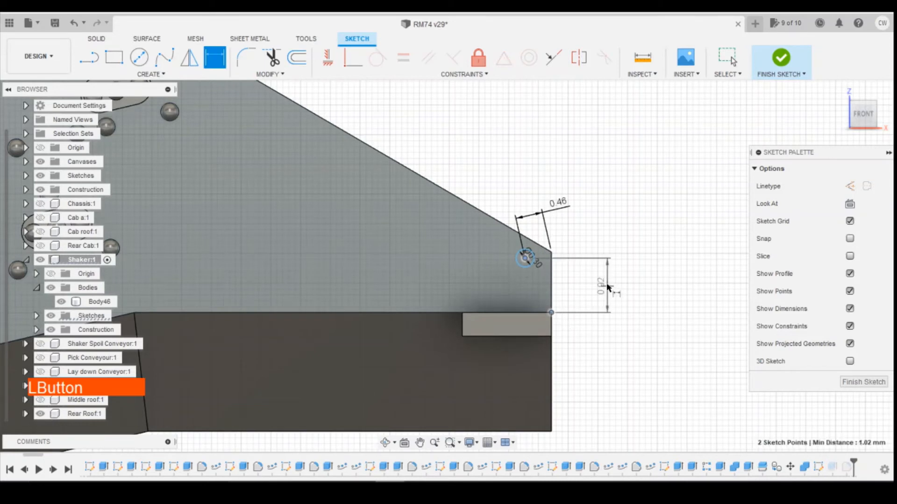
pyautogui.click(608, 287)
pyautogui.write('0')
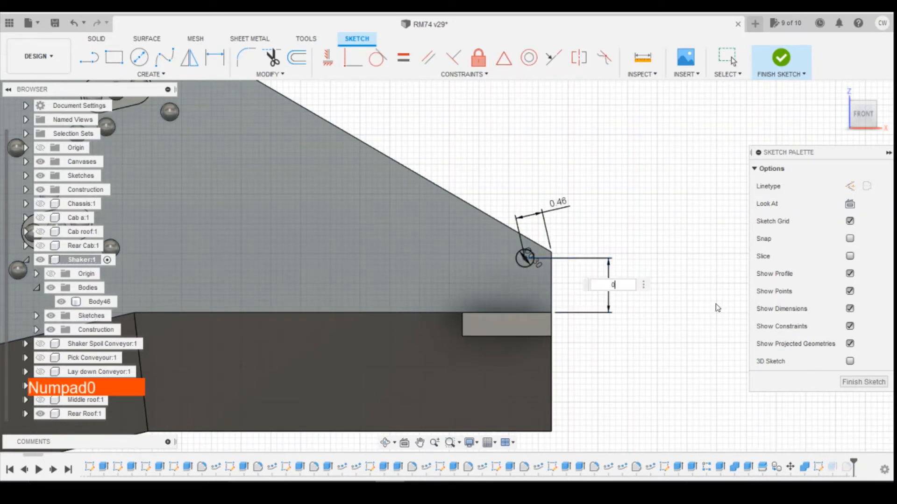
pyautogui.write('.9')
pyautogui.press('Return')
# - Set the distance from the circle's centre to the sloping edge's lower end to 0.45 mm and finish the sketch
pyautogui.click(559, 204)
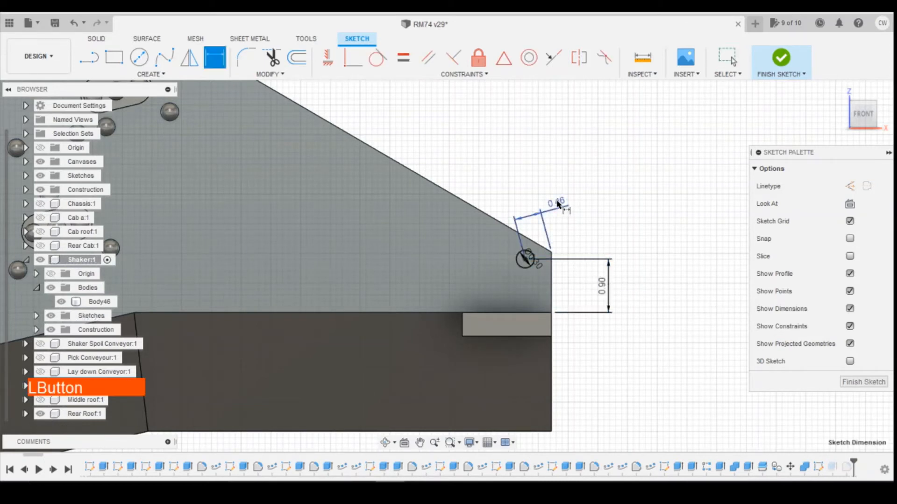
pyautogui.doubleClick(558, 204)
pyautogui.write('0.45')
pyautogui.press('Return')
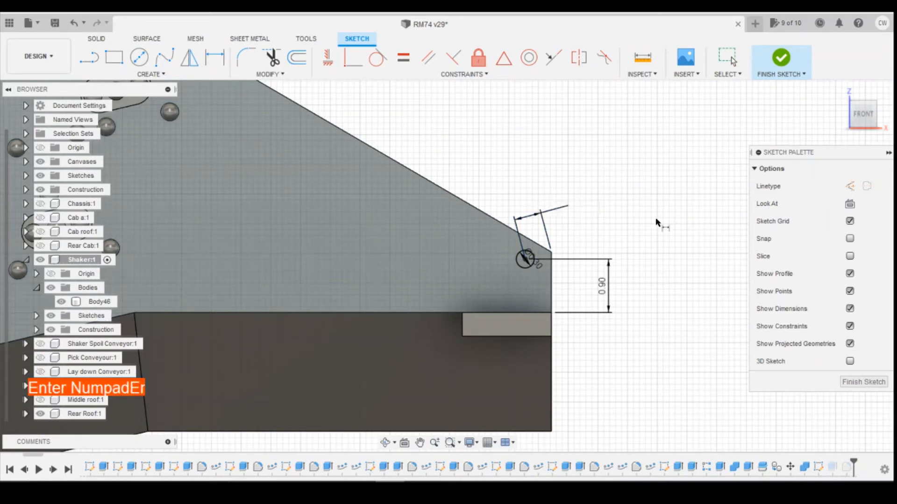
pyautogui.press('Escape')
pyautogui.click(781, 57)
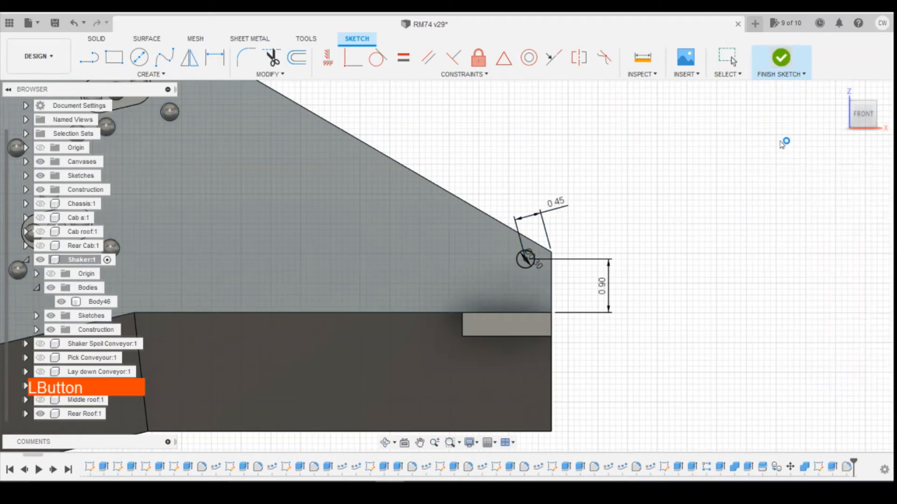
# - Pattern the bolt's extrusion and fillet along the sloping edge as two instances 0.6 mm apart, checking the layout against the reference photo
pyautogui.click(189, 58)
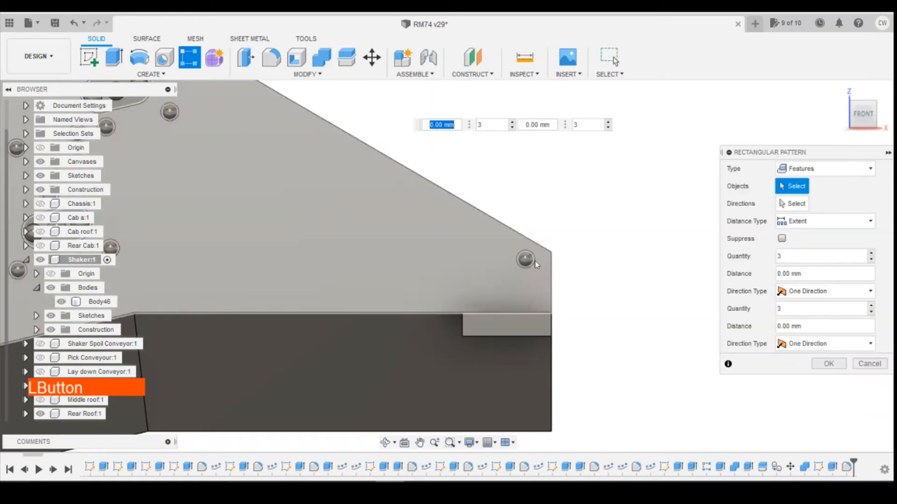
pyautogui.keyDown('shift'); pyautogui.click(847, 467); pyautogui.keyUp('shift')
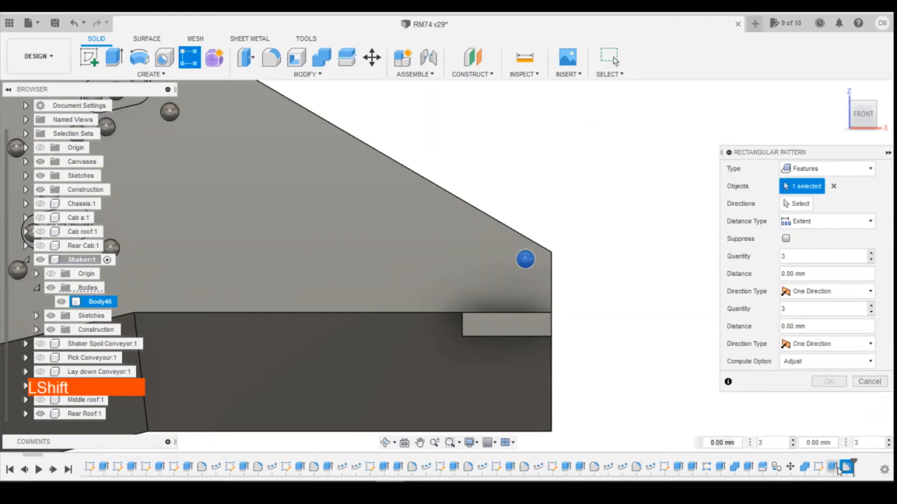
pyautogui.click(796, 203)
pyautogui.click(455, 196)
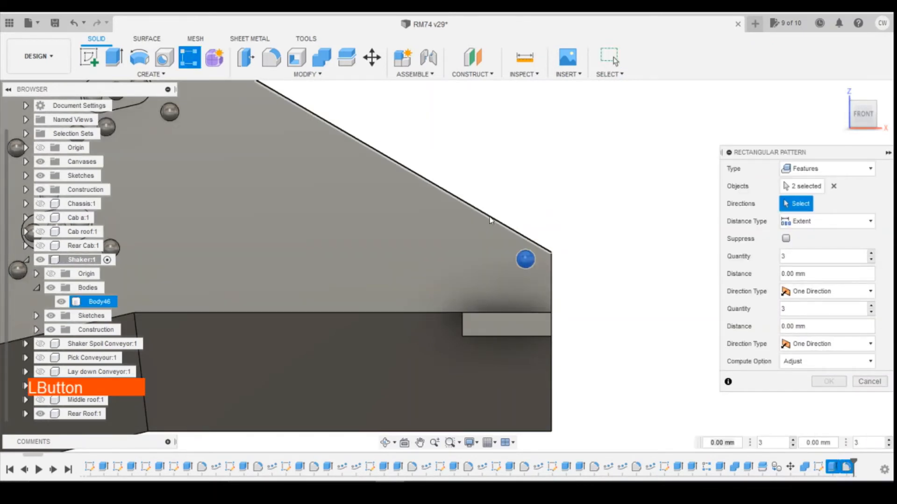
pyautogui.click(695, 291)
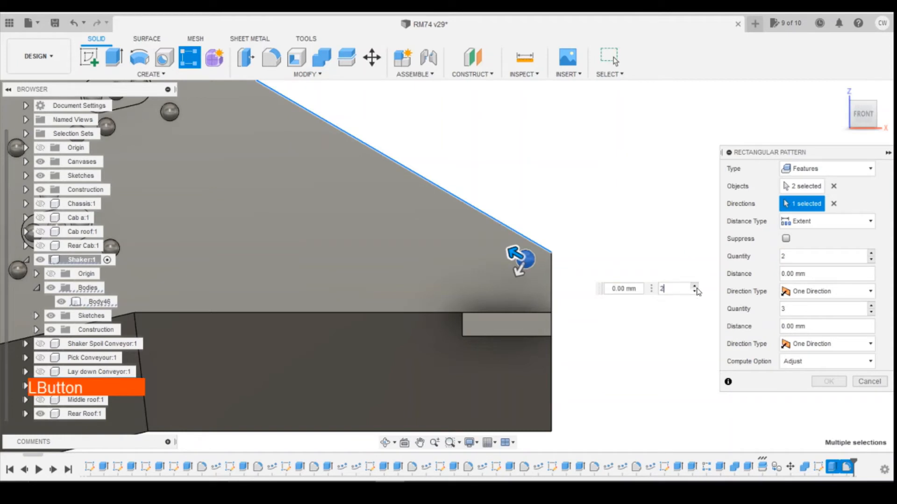
pyautogui.moveTo(509, 265); pyautogui.dragTo(476, 236)
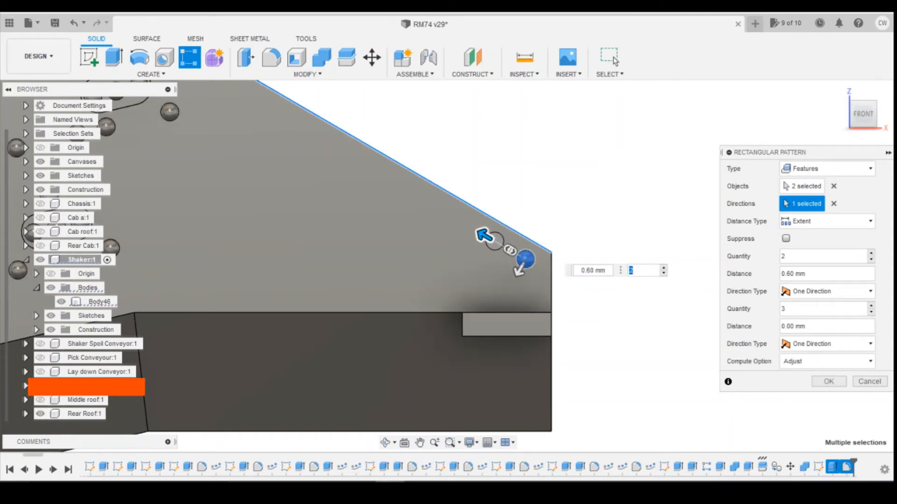
pyautogui.click(361, 483)
pyautogui.click(413, 441)
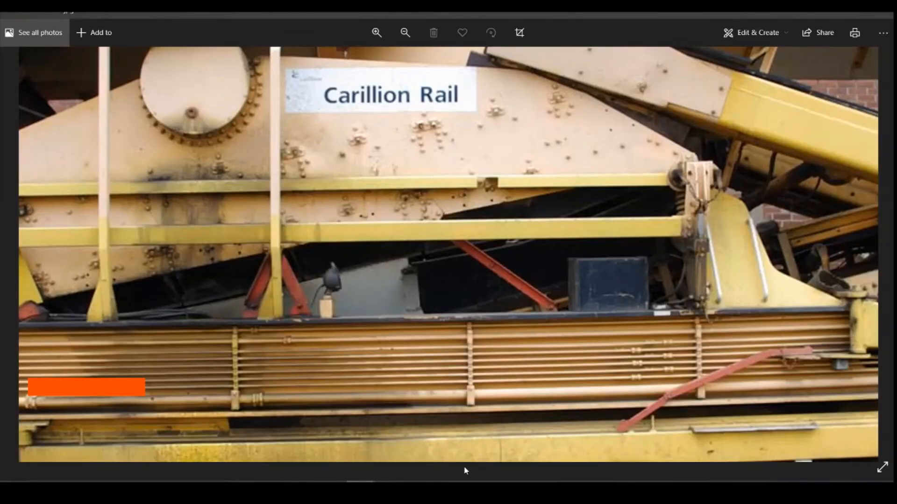
pyautogui.click(388, 483)
pyautogui.click(828, 382)
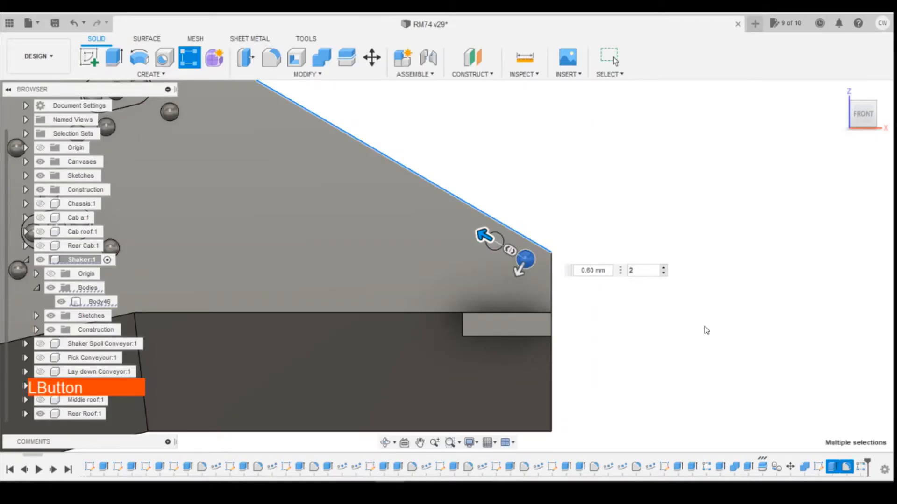
# - Start a rectangular pattern of the bolt's extrusion, fillet and two-bolt pattern, with the sloping edge as its direction
pyautogui.click(189, 58)
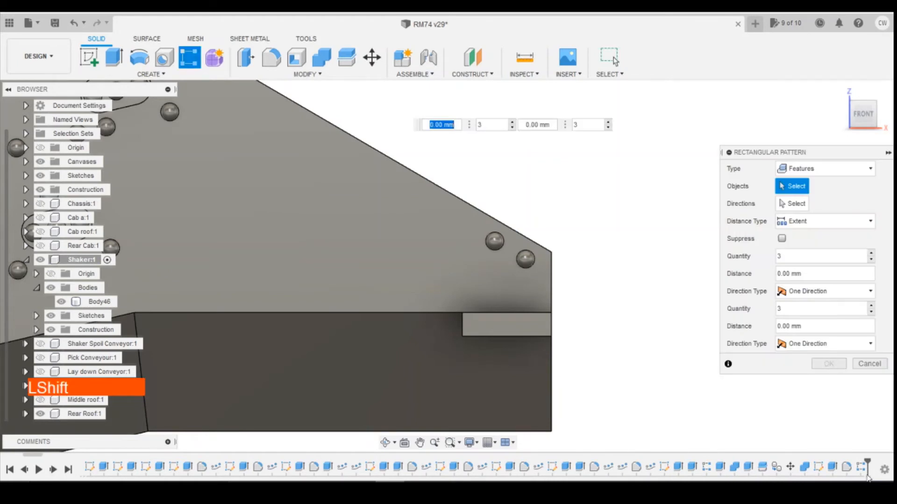
pyautogui.keyDown('shift'); pyautogui.click(864, 470); pyautogui.keyUp('shift')
pyautogui.keyDown('shift'); pyautogui.click(847, 468); pyautogui.keyUp('shift')
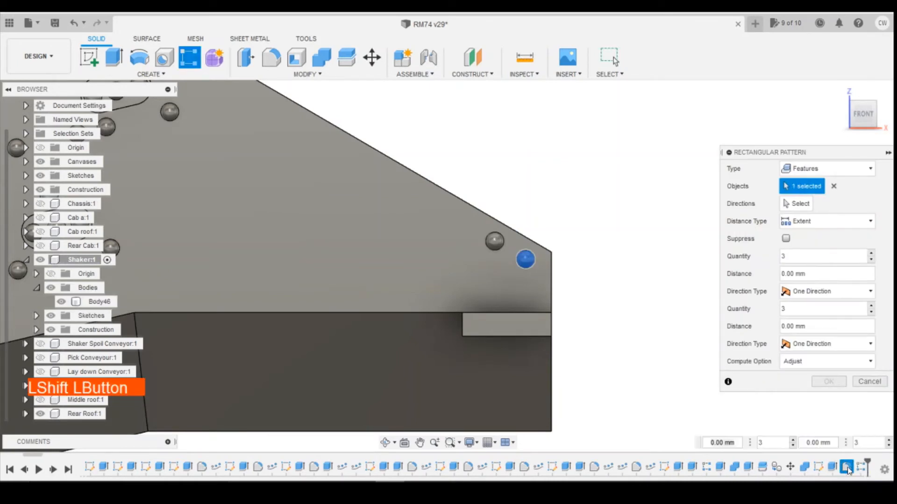
pyautogui.keyDown('shift'); pyautogui.click(861, 467); pyautogui.keyUp('shift')
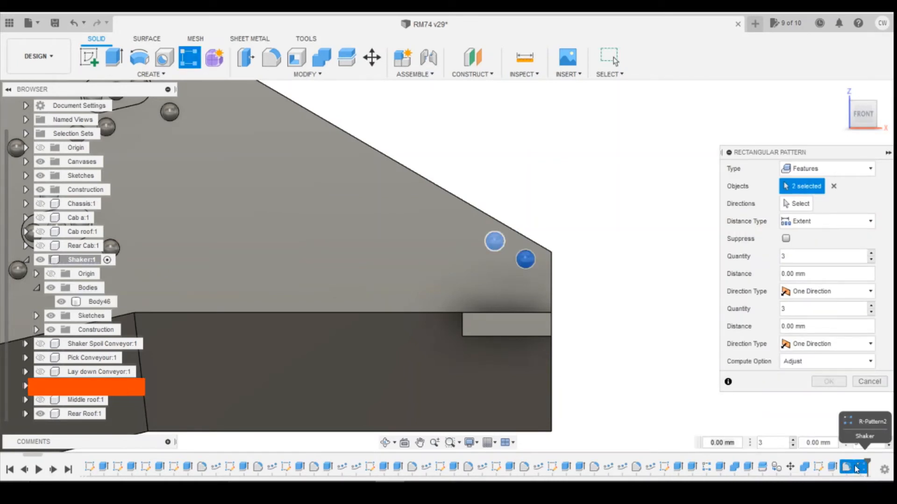
pyautogui.keyDown('ctrl'); pyautogui.click(836, 469); pyautogui.keyUp('ctrl')
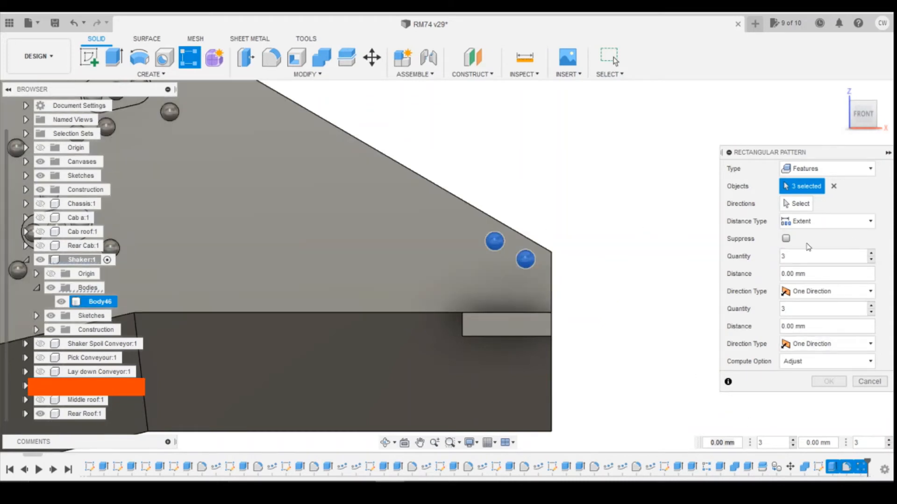
pyautogui.click(799, 203)
pyautogui.click(495, 219)
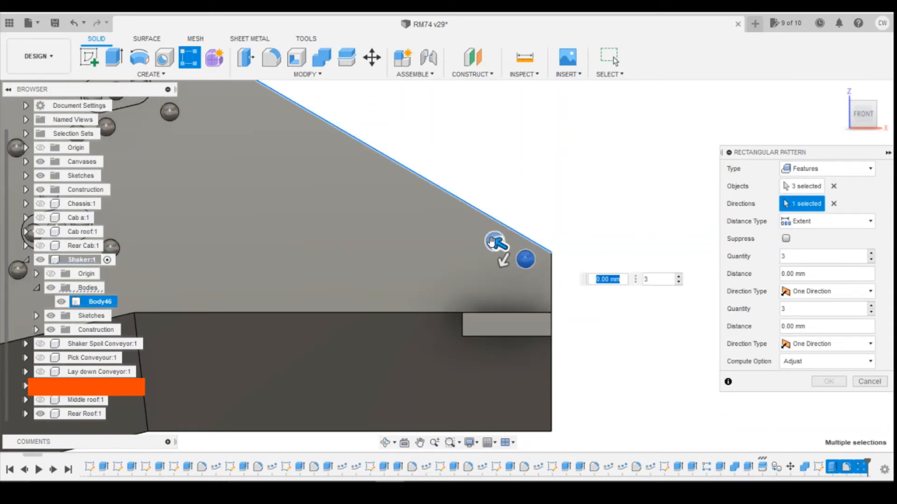
# - Set the pattern to two instances 3 mm apart, checking the spacing against the reference photo, and apply it
pyautogui.moveTo(491, 241); pyautogui.dragTo(406, 189)
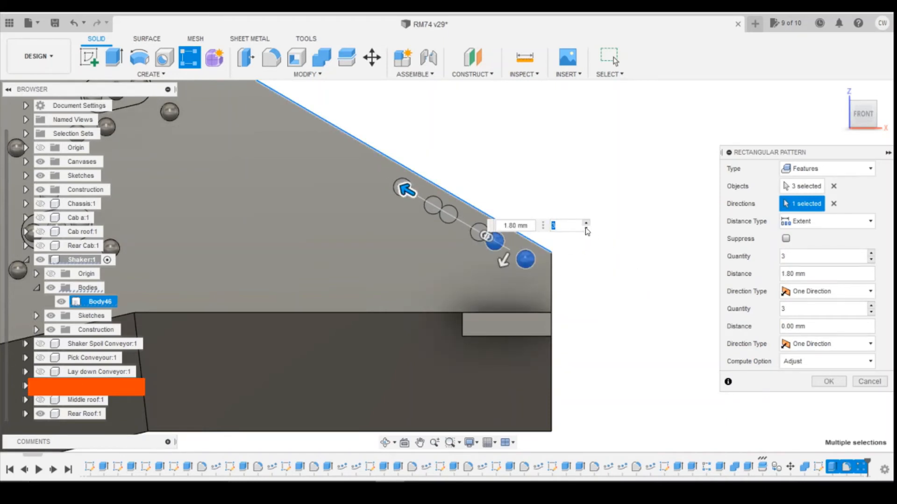
pyautogui.click(586, 229)
pyautogui.moveTo(406, 187); pyautogui.dragTo(395, 182)
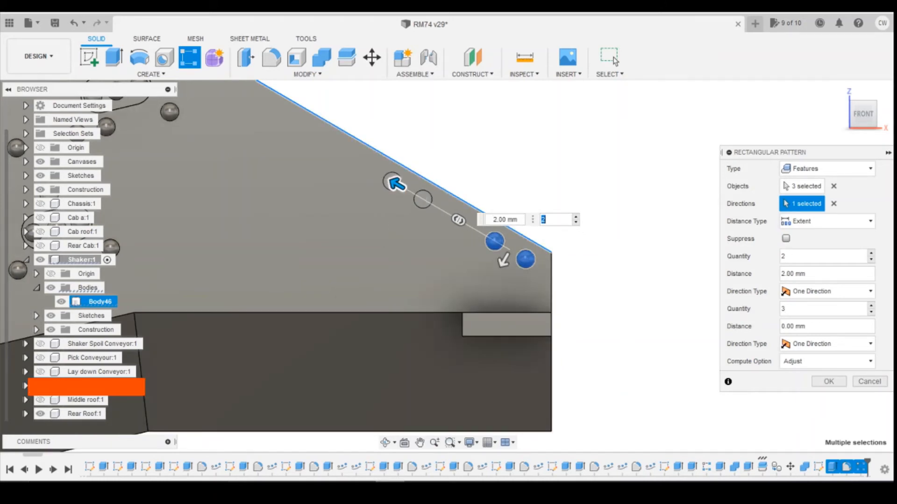
pyautogui.click(379, 471)
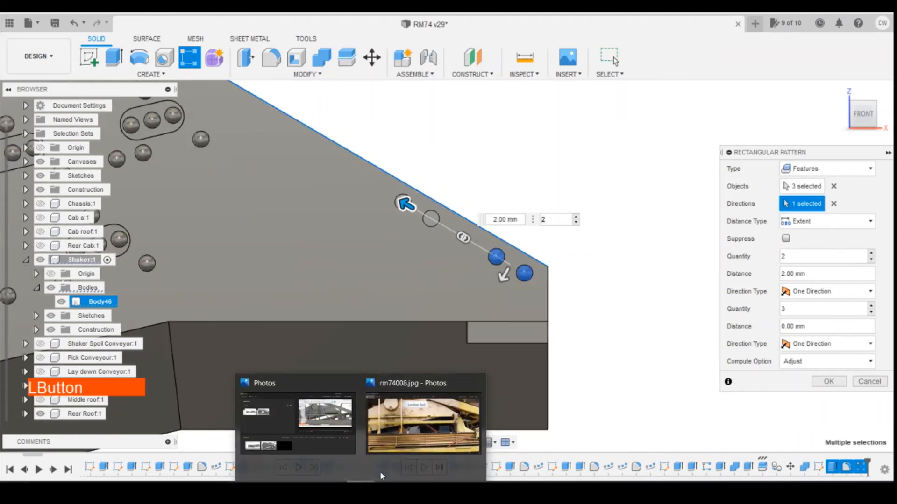
pyautogui.click(405, 455)
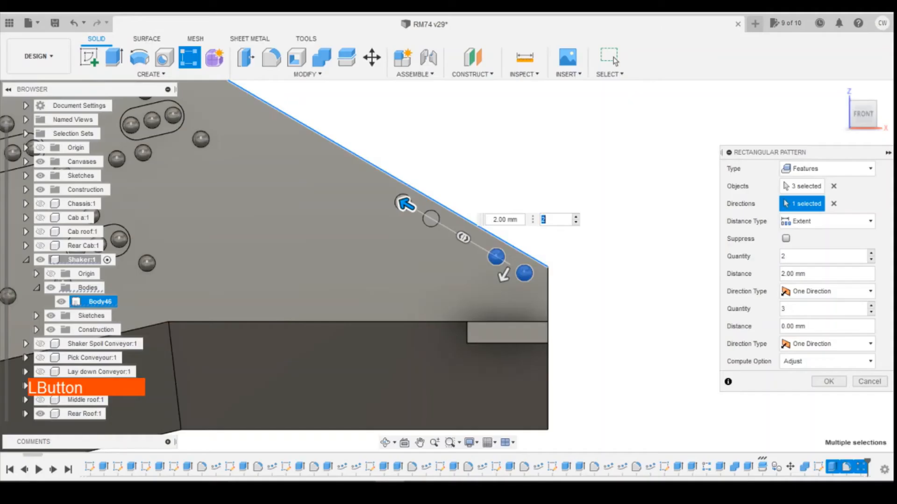
pyautogui.moveTo(405, 205); pyautogui.dragTo(326, 188)
pyautogui.scroll(-3, 211, 216)
pyautogui.scroll(3, 327, 192)
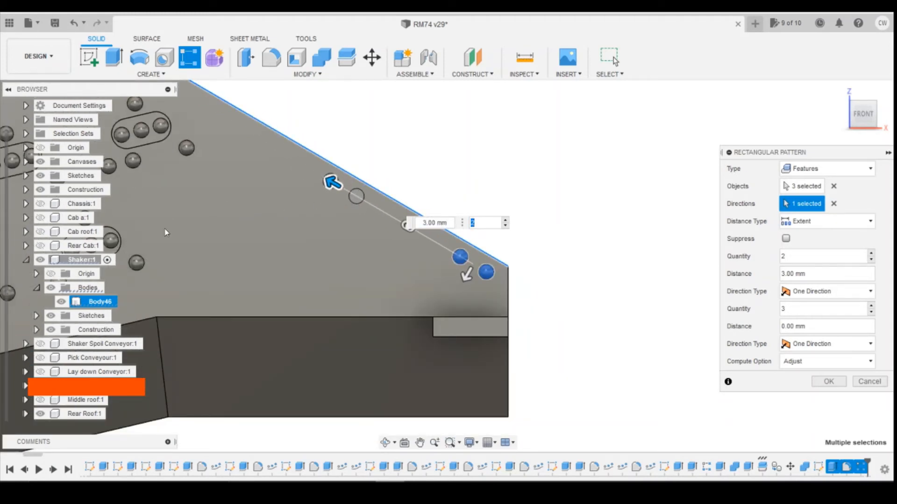
pyautogui.click(829, 381)
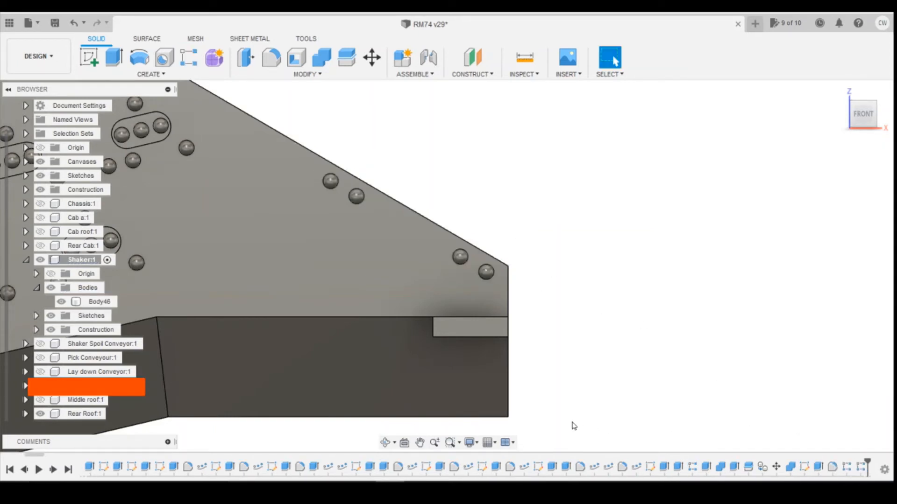
# - Check the reference photo for the next bolt and sketch a 0.3 mm diameter circle on the side face, right of the lower three-bolt plate
pyautogui.hotkey('shift', 'z')
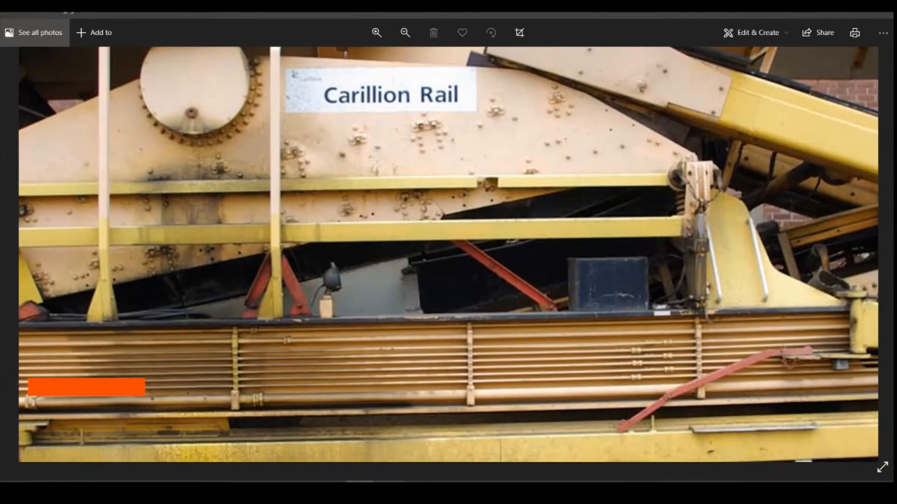
pyautogui.click(390, 490)
pyautogui.scroll(-1, 560, 299)
pyautogui.scroll(2, 484, 228)
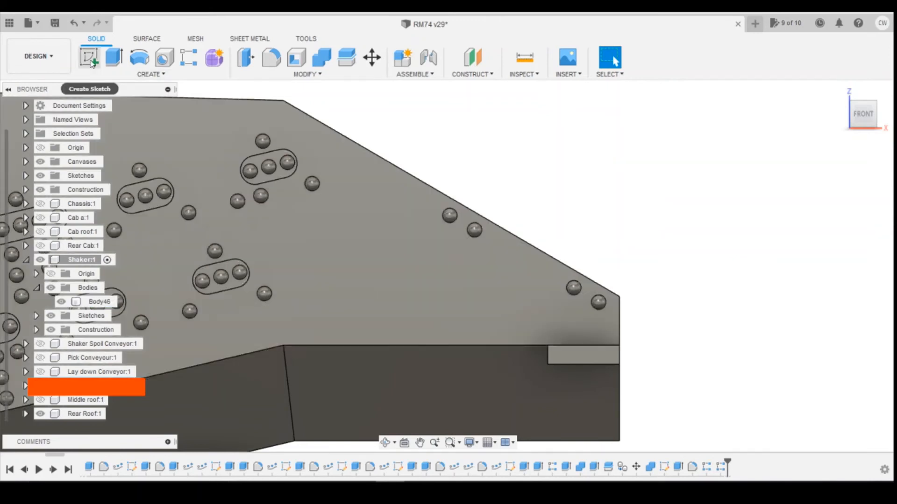
pyautogui.click(91, 62)
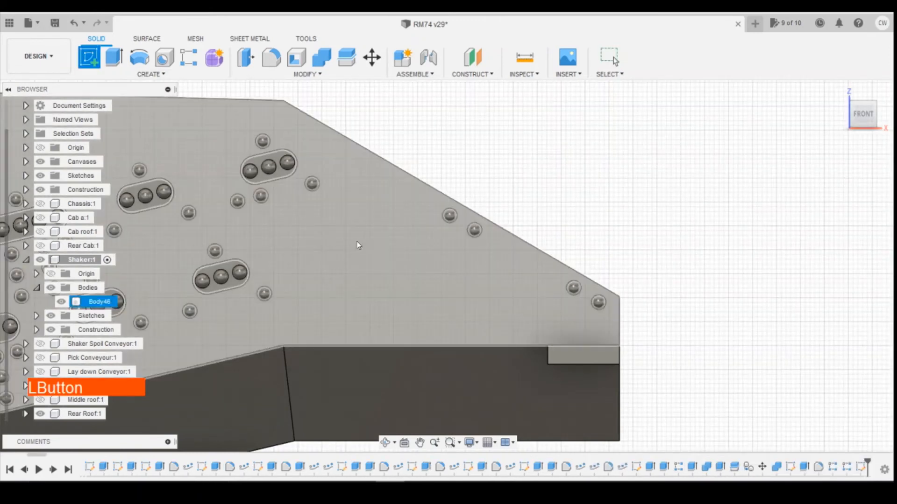
pyautogui.click(376, 261)
pyautogui.press('c')
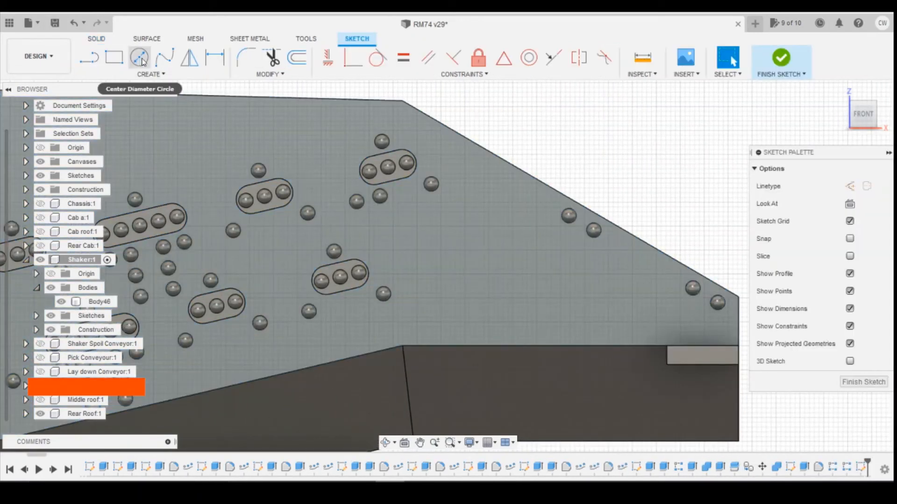
pyautogui.click(428, 257)
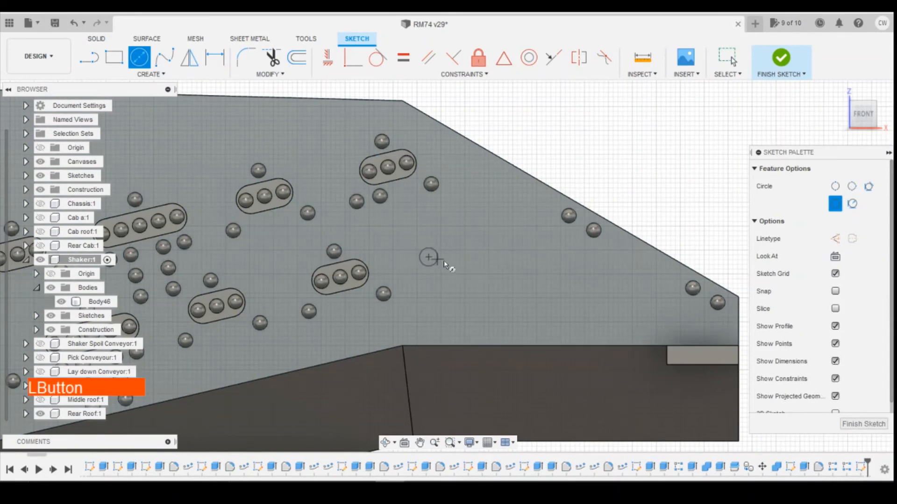
pyautogui.write('0')
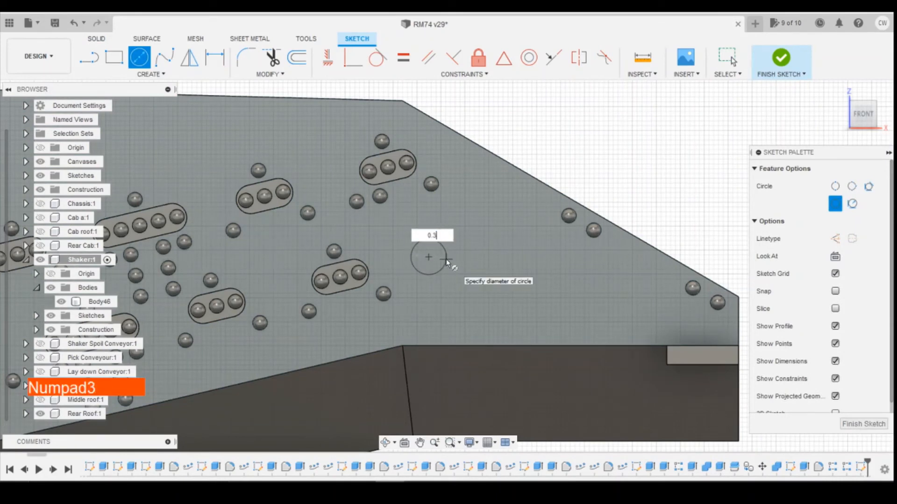
pyautogui.write('.3')
pyautogui.press('Return')
pyautogui.press('Return')
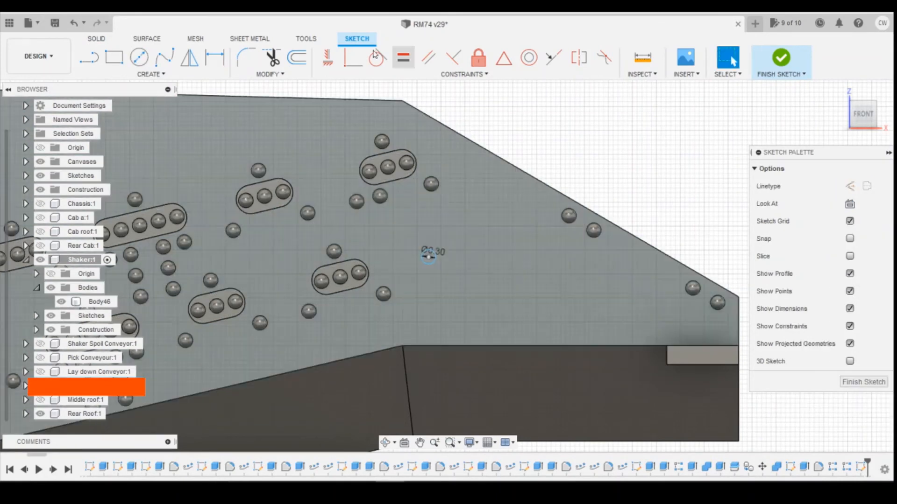
pyautogui.click(88, 58)
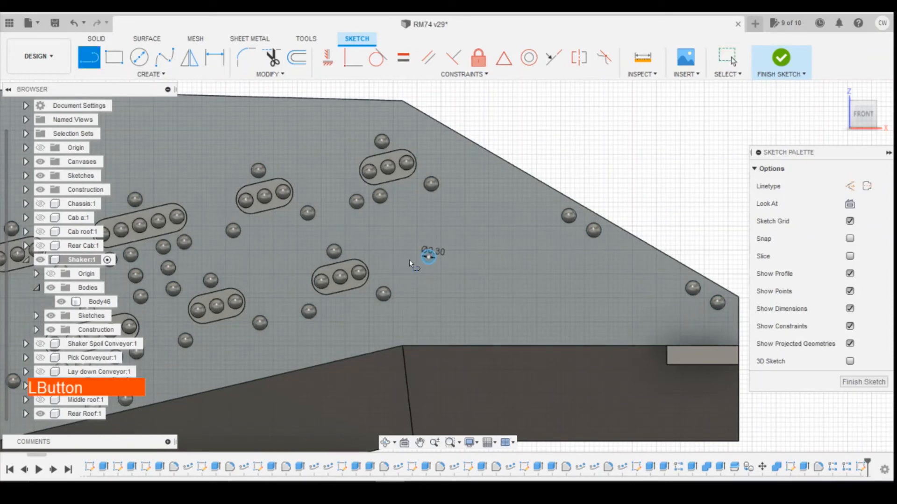
pyautogui.click(428, 256)
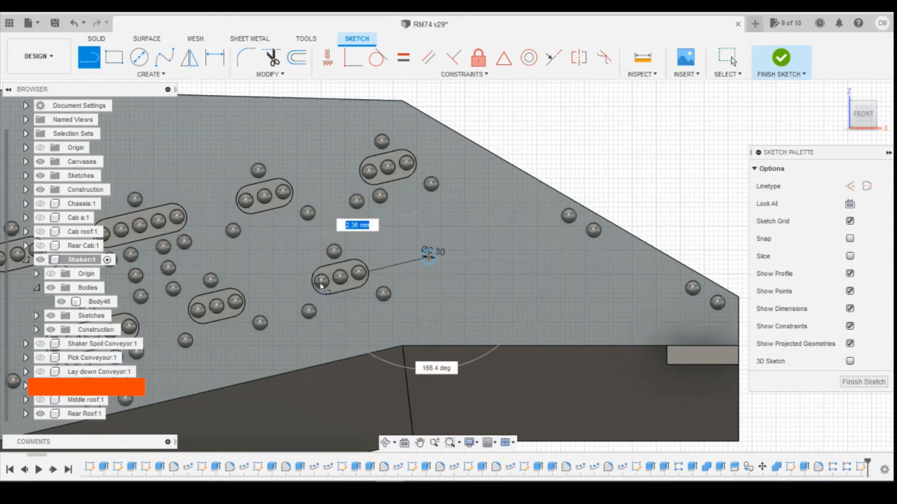
pyautogui.scroll(5, 322, 282)
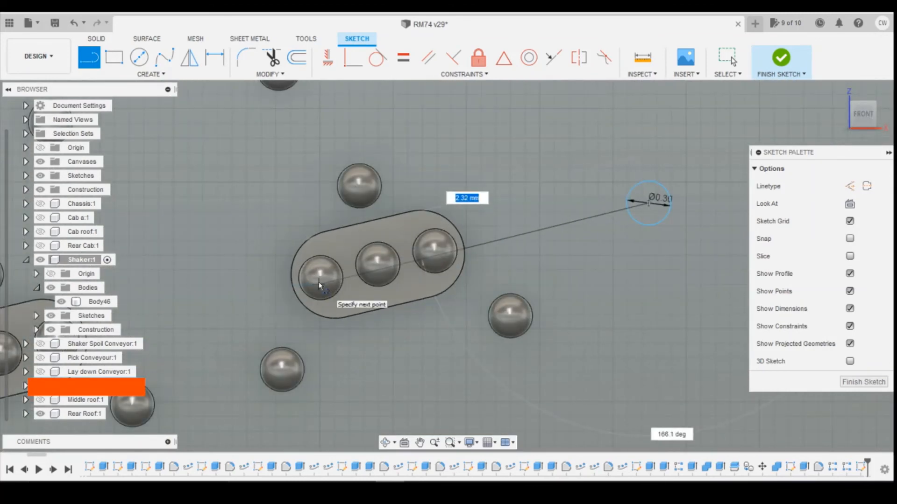
pyautogui.press('Escape')
# - Dimension the circle's centre to 1.9 mm above the side face's horizontal bottom edge
pyautogui.scroll(-3, 458, 213)
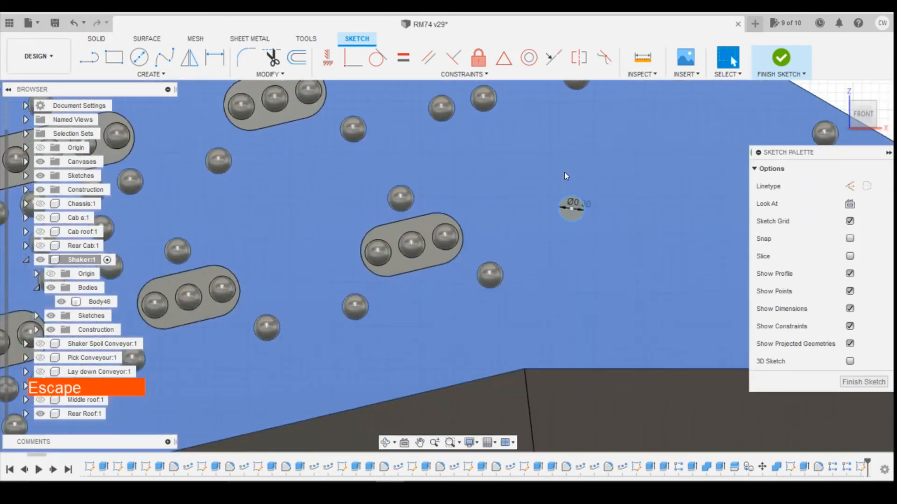
pyautogui.scroll(-2, 565, 173)
pyautogui.press('d')
pyautogui.click(569, 201)
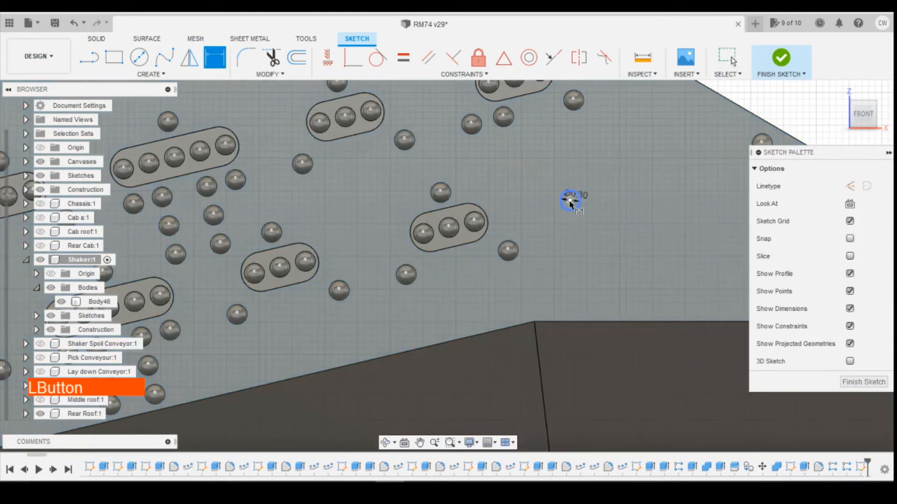
pyautogui.click(569, 321)
pyautogui.click(625, 281)
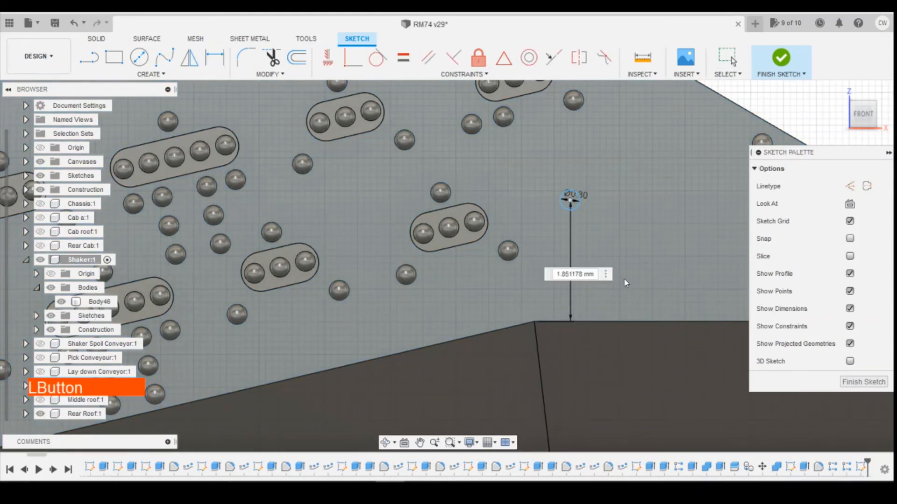
pyautogui.write('1.9')
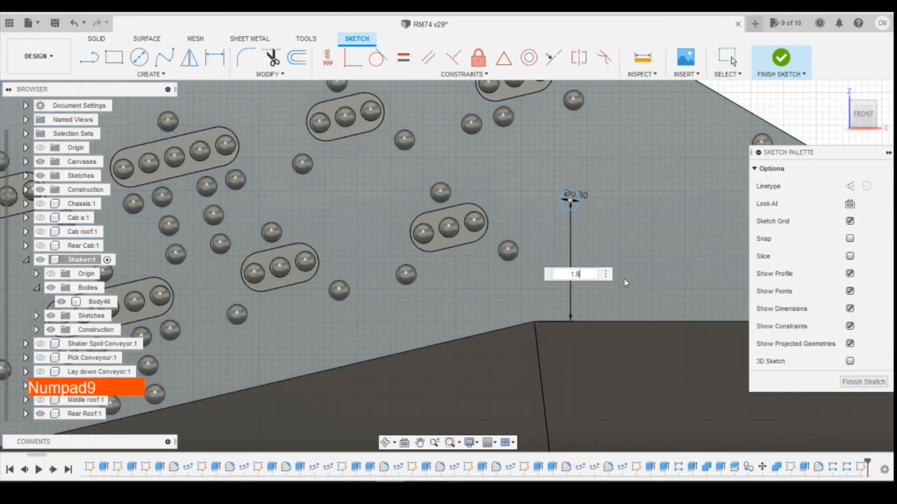
pyautogui.press('Return')
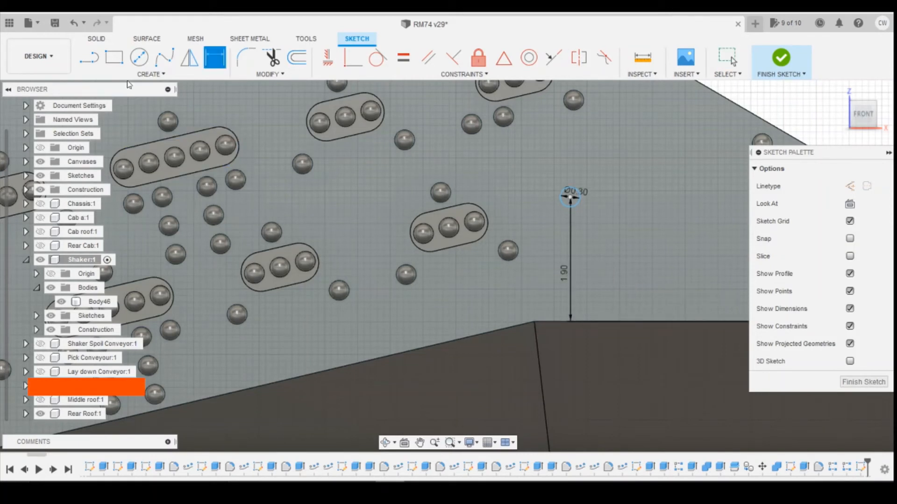
pyautogui.click(92, 62)
pyautogui.click(570, 197)
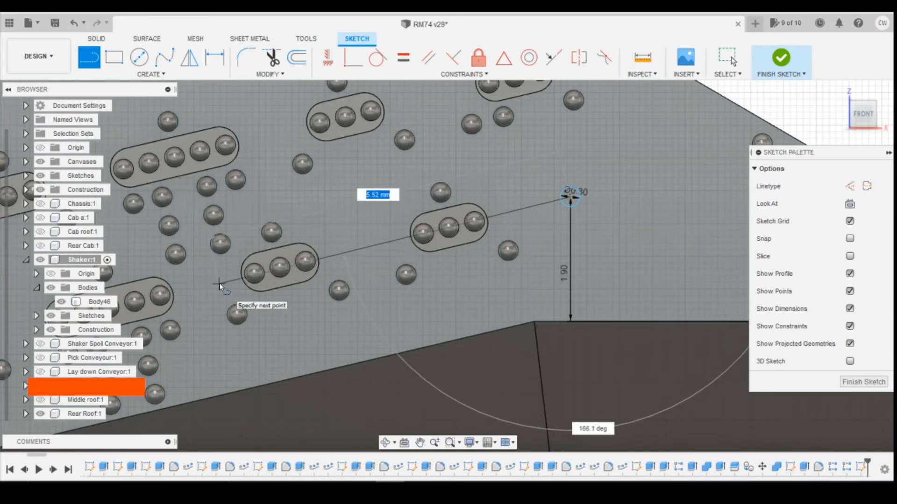
pyautogui.press('Escape')
pyautogui.scroll(3, 497, 239)
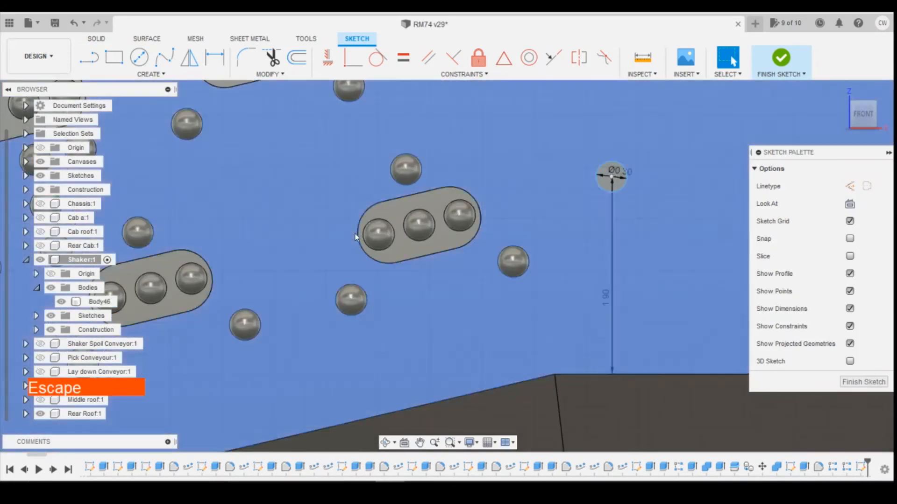
# - Set the horizontal distance from the circle's centre to the side face's bottom right corner to 6.48 mm
pyautogui.scroll(-5, 318, 220)
pyautogui.press('d')
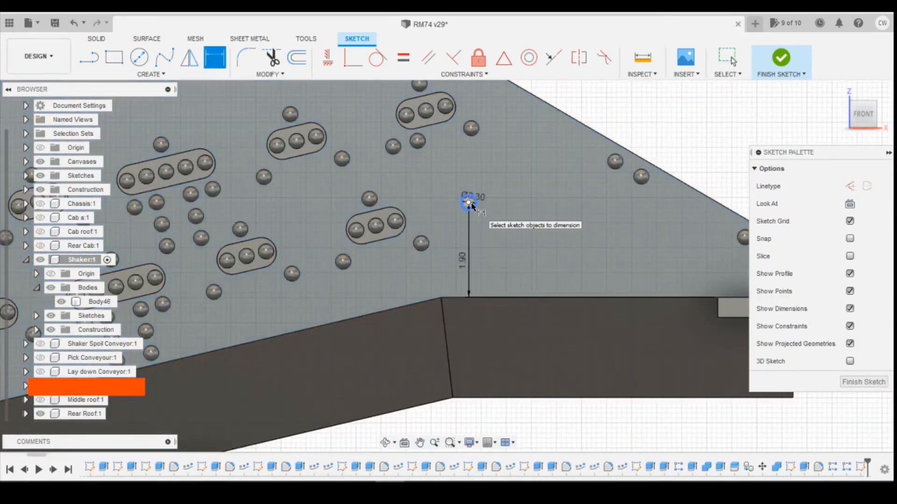
pyautogui.click(469, 202)
pyautogui.scroll(-2, 343, 211)
pyautogui.click(652, 267)
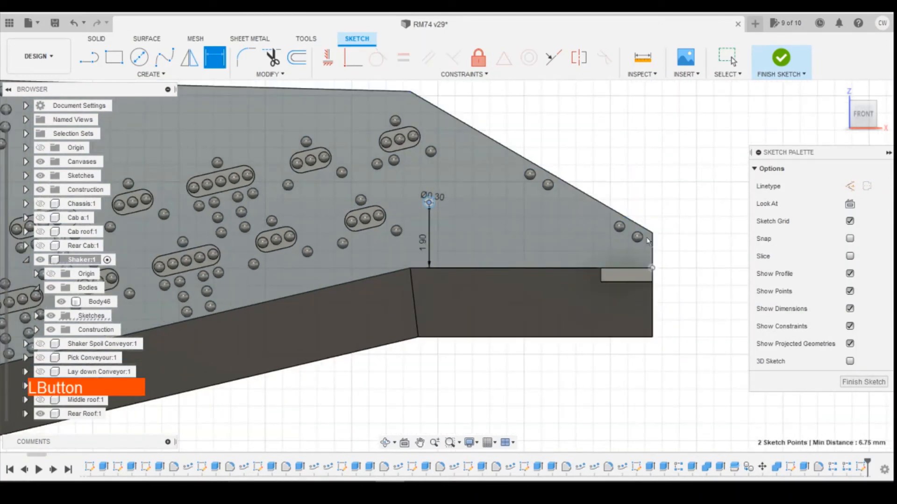
pyautogui.click(616, 141)
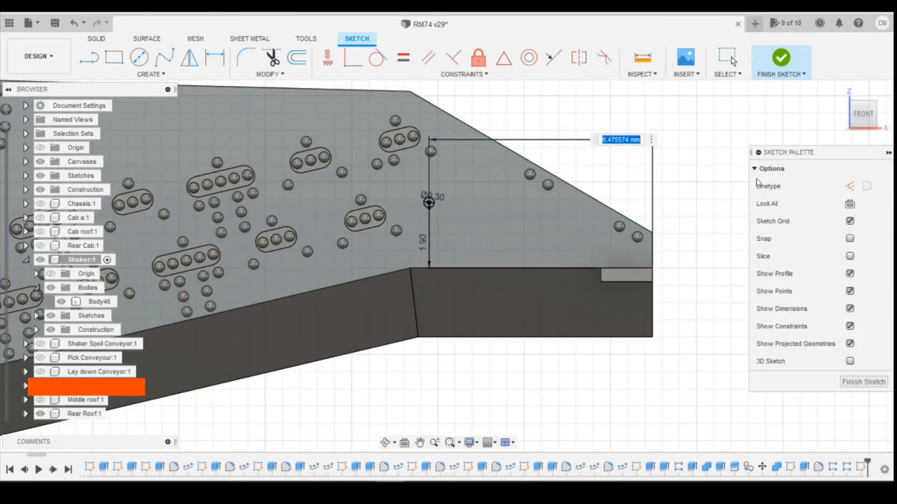
pyautogui.write('6.')
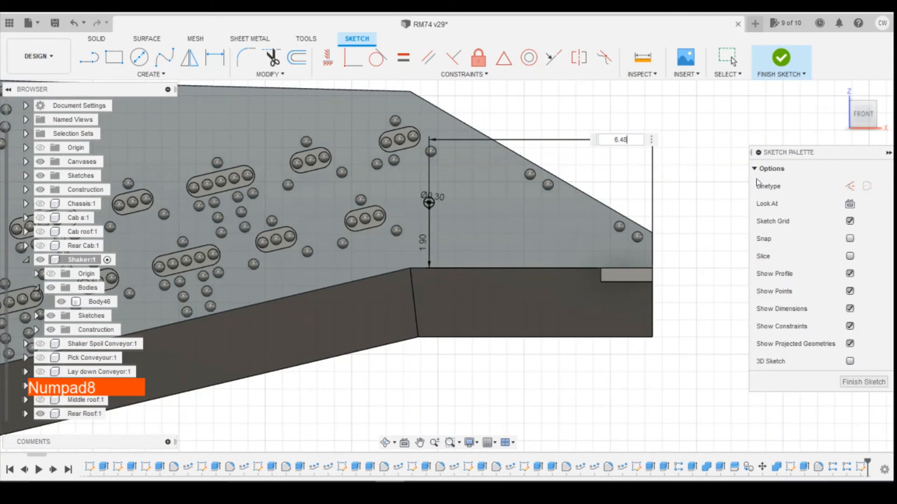
pyautogui.write('48')
pyautogui.press('Return')
pyautogui.scroll(5, 490, 215)
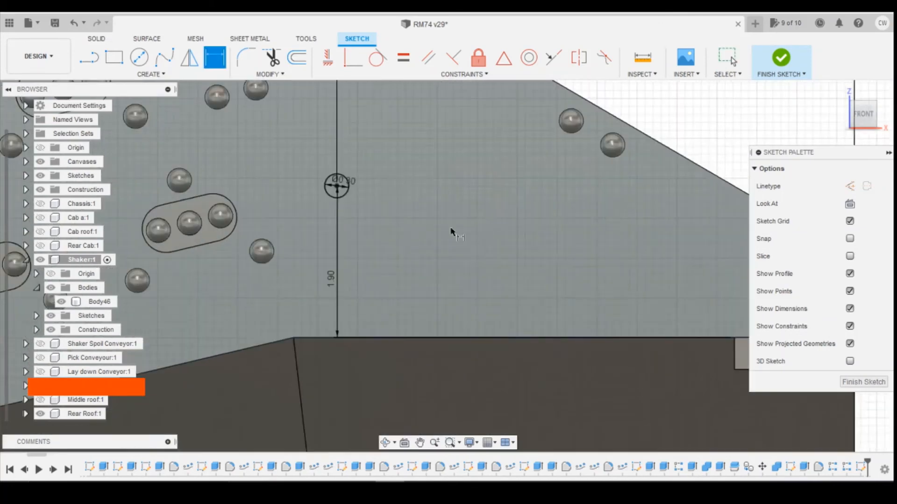
pyautogui.press('Escape')
# - Extrude the new circle on the side face by 0.15 mm
pyautogui.scroll(3, 317, 177)
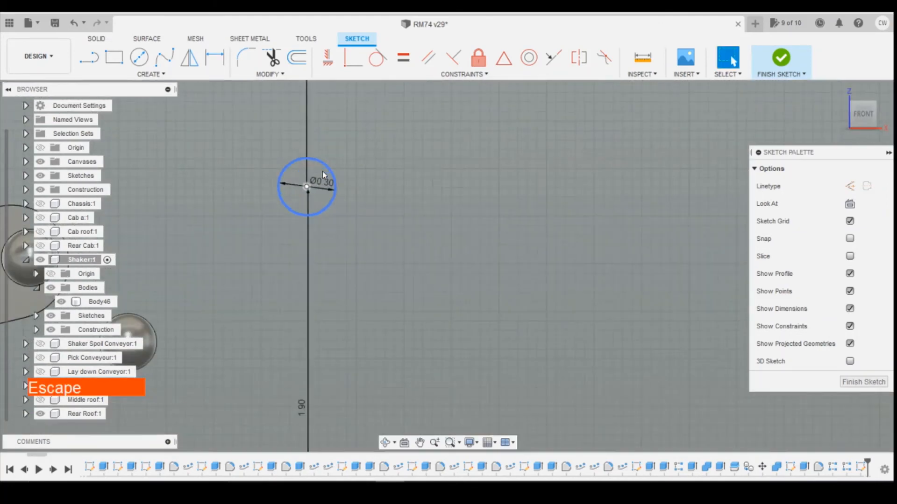
pyautogui.rightClick(319, 171)
pyautogui.click(324, 223)
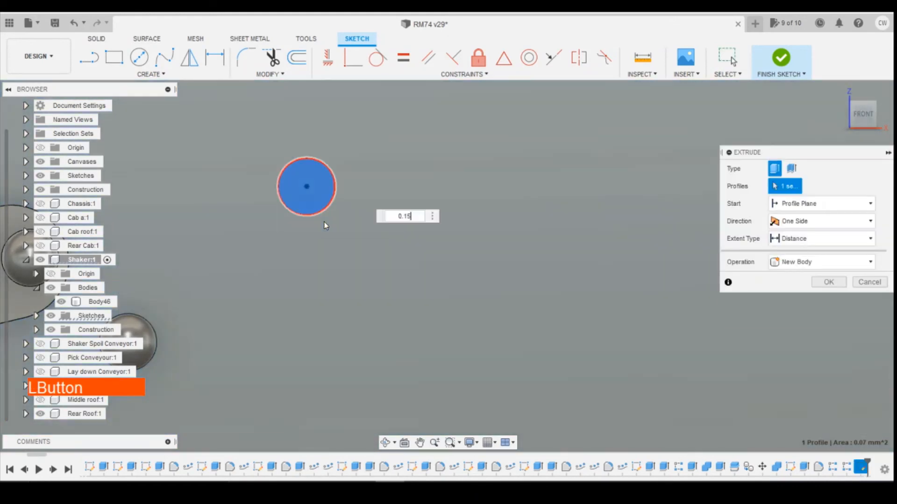
pyautogui.write('0.8')
pyautogui.press('Return')
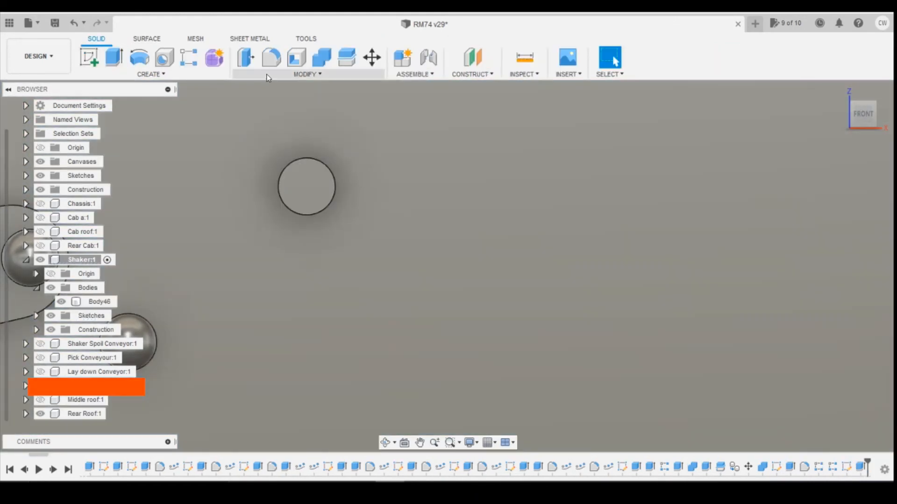
# - Fillet the outer edge of the new bolt with a 0.15 mm radius to dome it
pyautogui.click(271, 57)
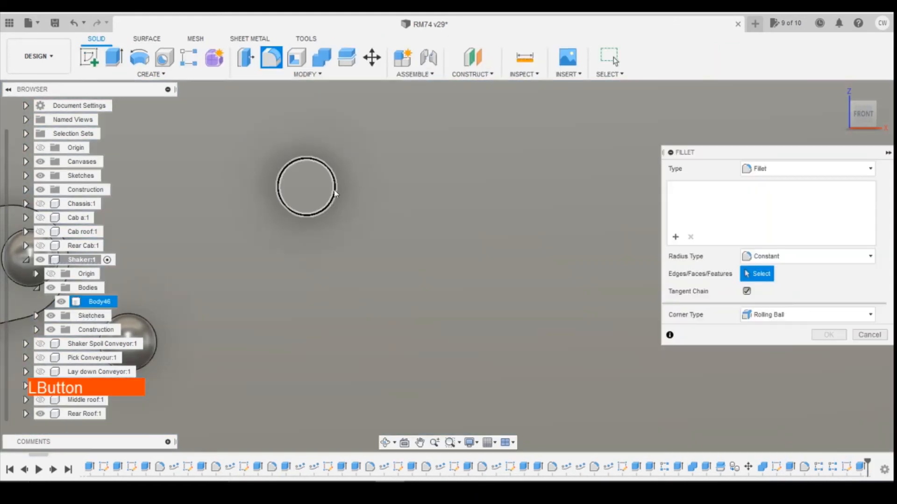
pyautogui.click(335, 188)
pyautogui.write('0.1')
pyautogui.press('Return')
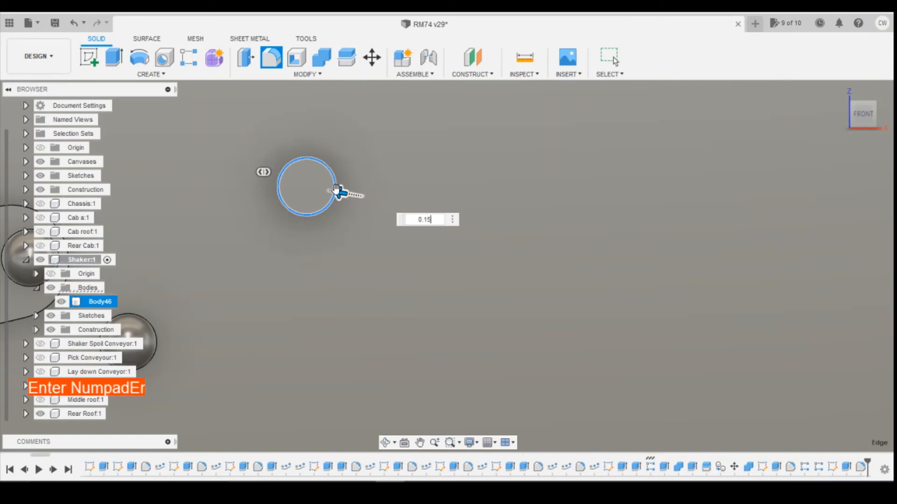
pyautogui.scroll(-5, 375, 188)
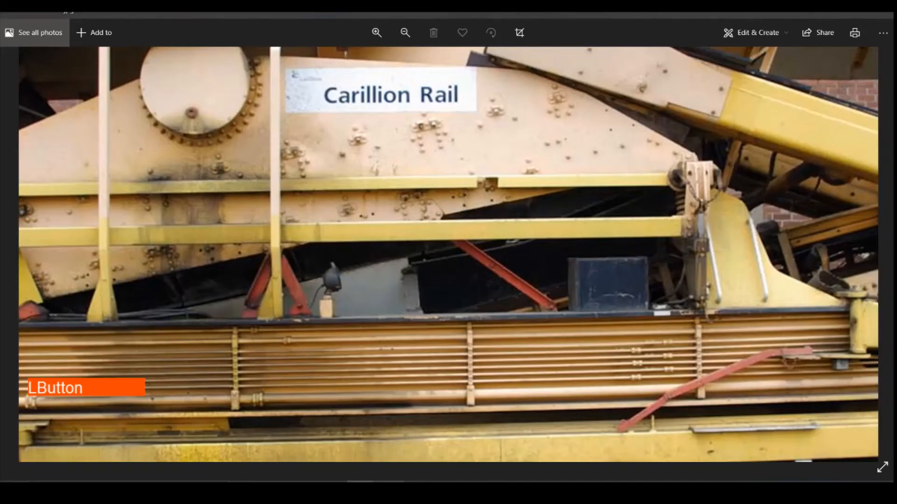
# - Start a rectangular feature pattern of the new bolt's extrusion and fillet, directed along the side face's sloping bottom edge
pyautogui.click(390, 489)
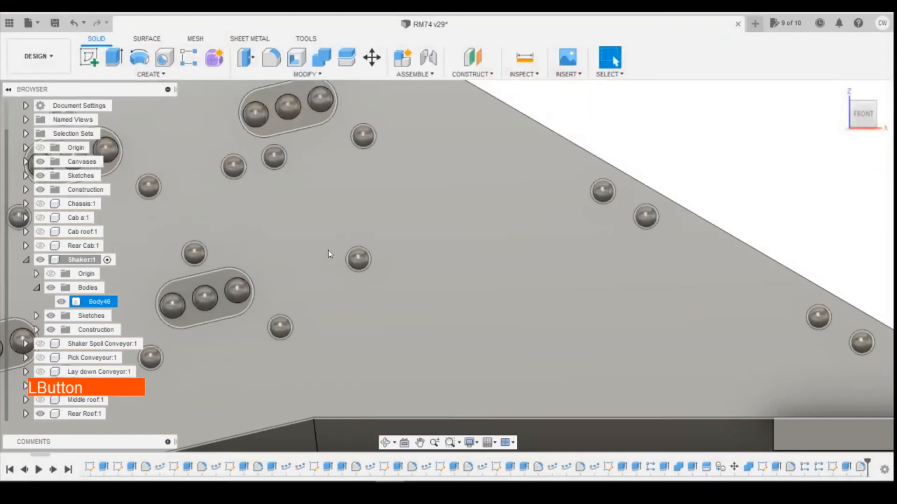
pyautogui.click(525, 177)
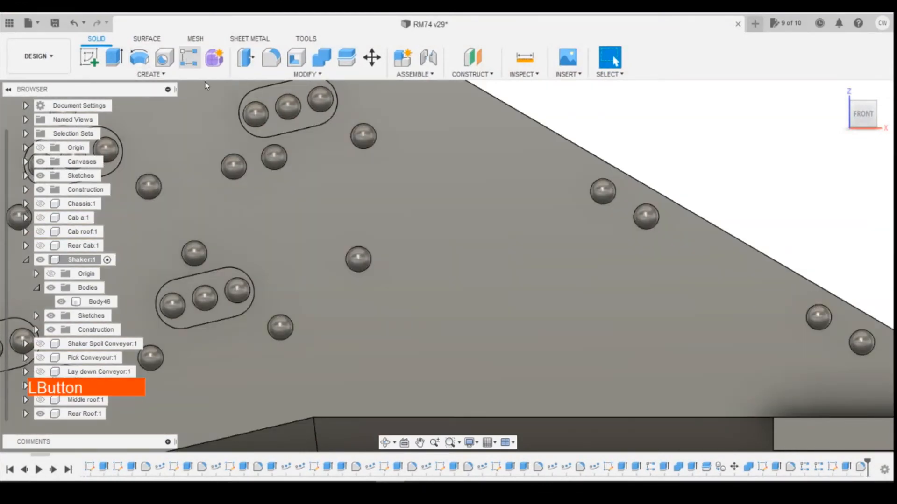
pyautogui.click(189, 57)
pyautogui.click(358, 259)
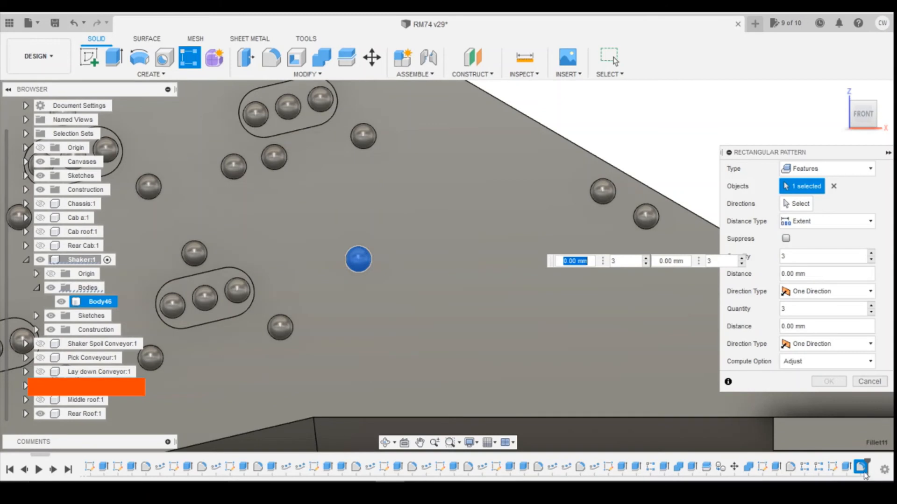
pyautogui.click(863, 472)
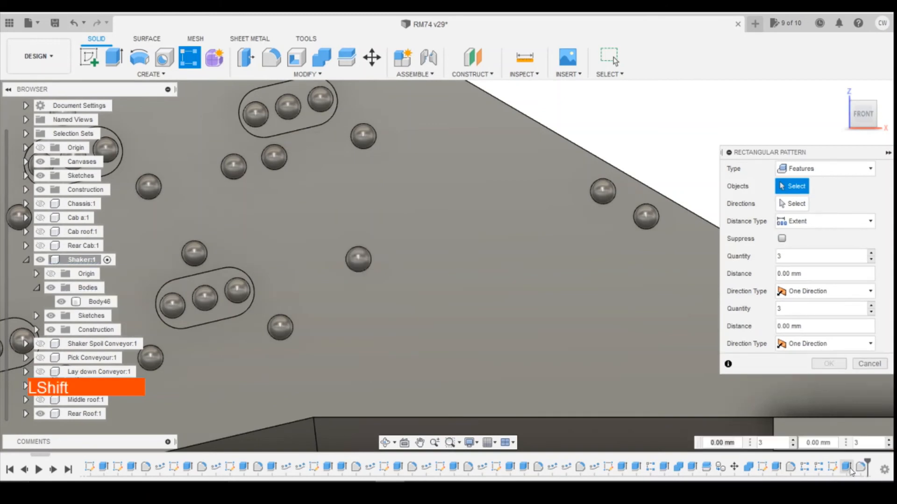
pyautogui.keyDown('shift'); pyautogui.click(847, 467); pyautogui.keyUp('shift')
pyautogui.click(797, 204)
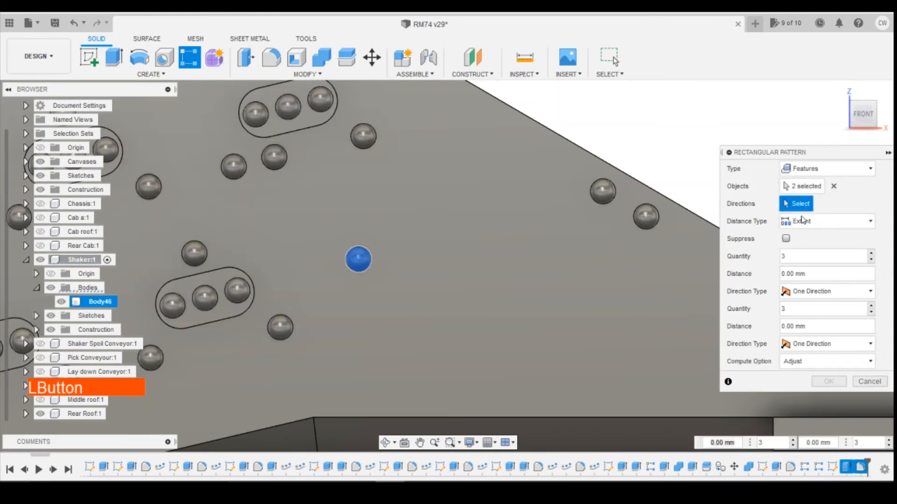
pyautogui.scroll(-3, 598, 236)
pyautogui.click(355, 369)
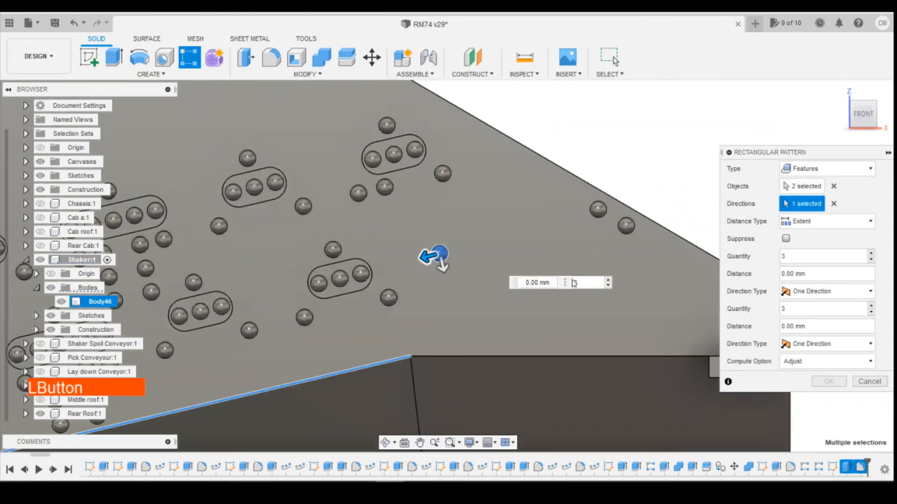
# - Set the pattern to three instances over a -2 mm extent, checking the spacing against the reference photo, and apply it
pyautogui.click(510, 240)
pyautogui.moveTo(436, 255); pyautogui.dragTo(531, 239)
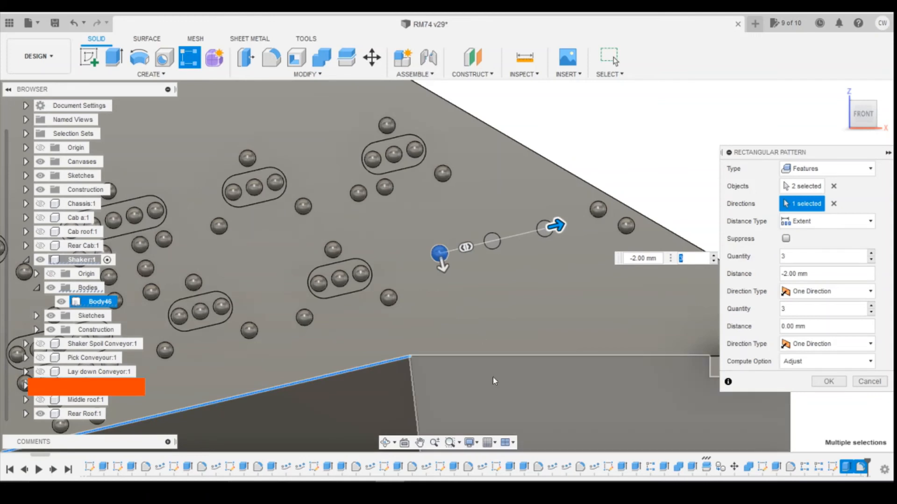
pyautogui.scroll(-2, 475, 394)
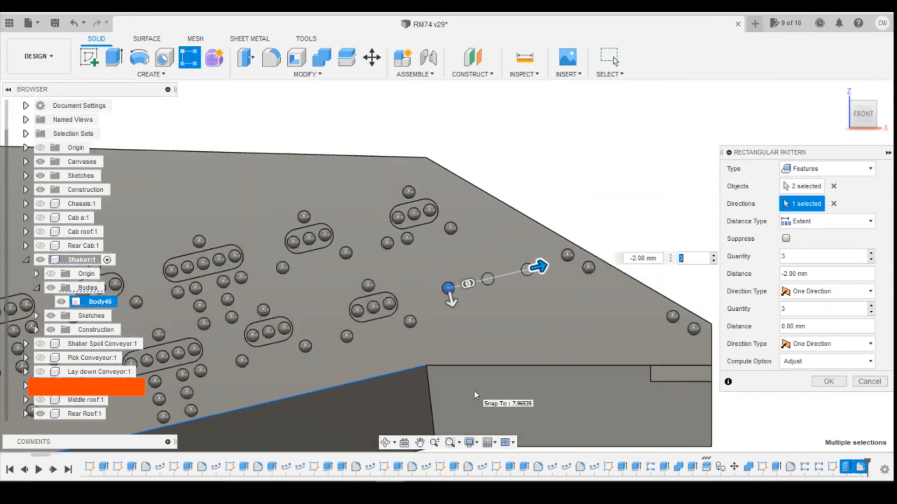
pyautogui.click(359, 481)
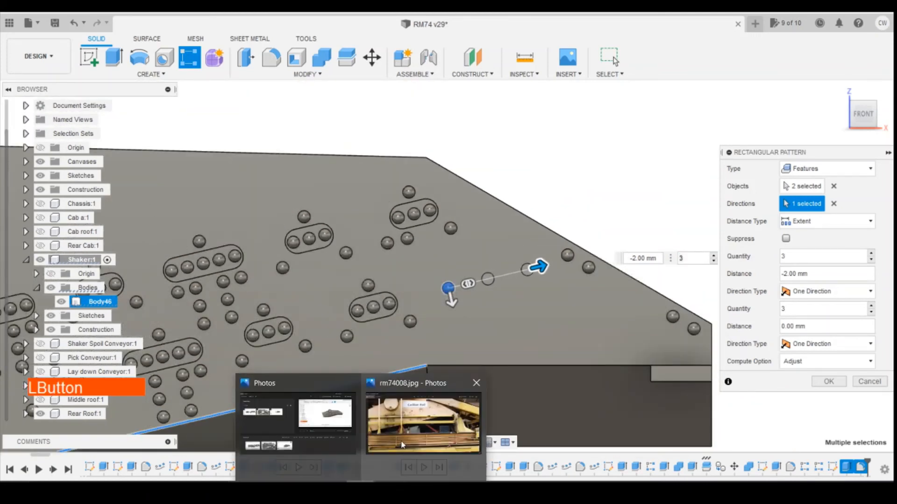
pyautogui.click(405, 444)
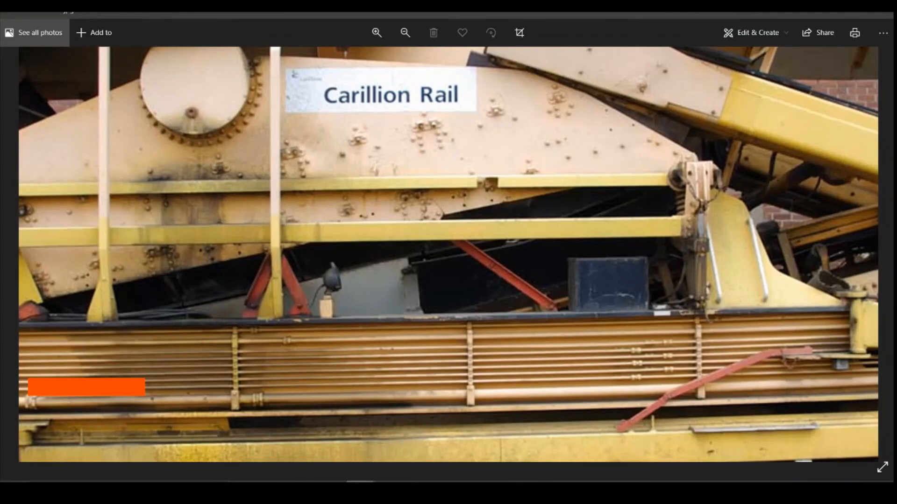
pyautogui.click(360, 481)
pyautogui.click(389, 482)
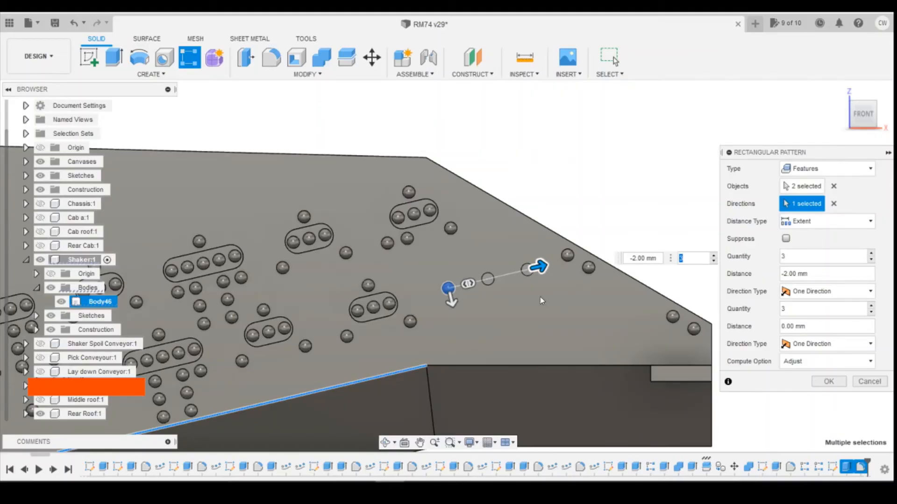
pyautogui.click(359, 482)
pyautogui.click(409, 444)
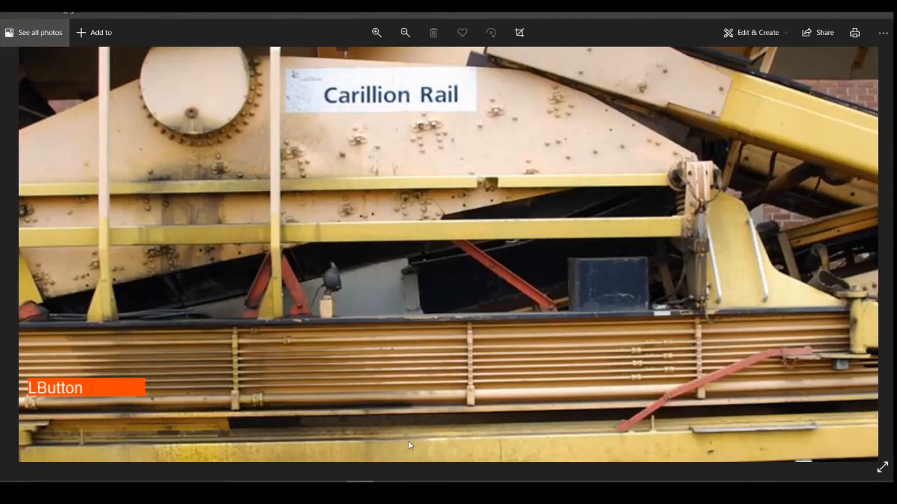
pyautogui.click(389, 482)
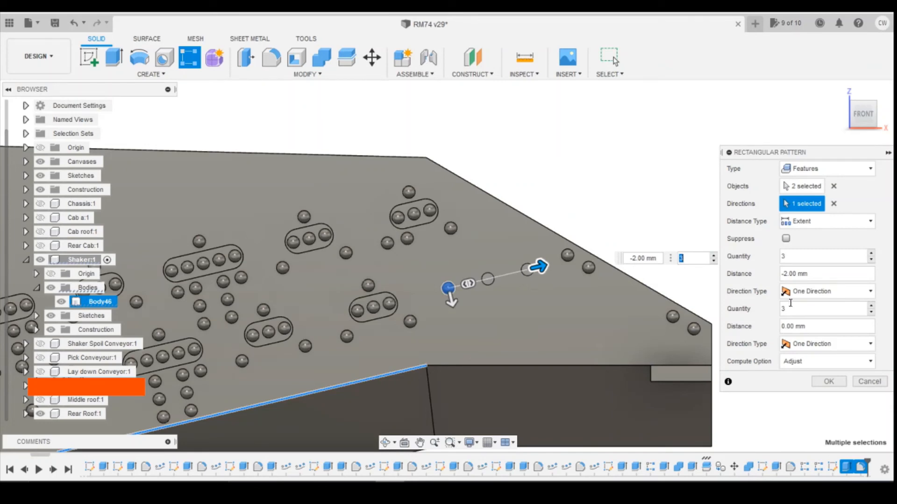
pyautogui.click(829, 382)
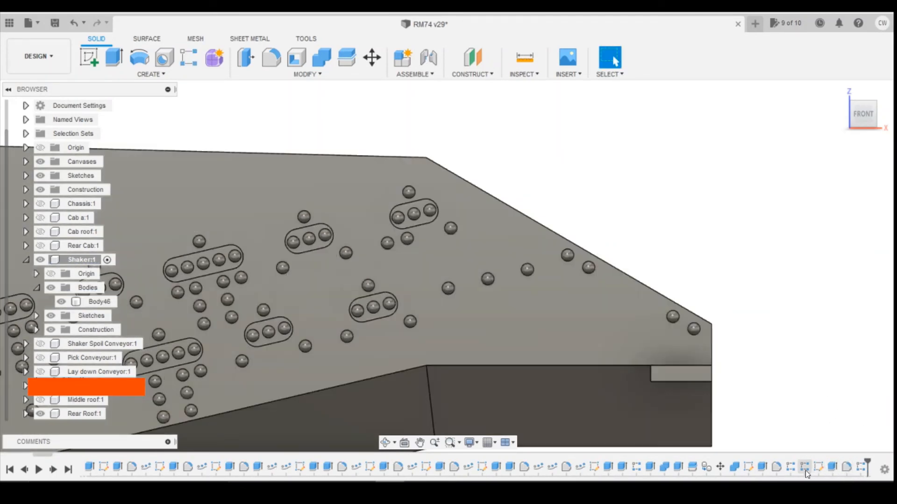
# - Edit the rectangular pattern of the middle bolt pair on the sloping upper edge, shifting the pair slightly farther down the edge
pyautogui.rightClick(805, 472)
pyautogui.click(812, 369)
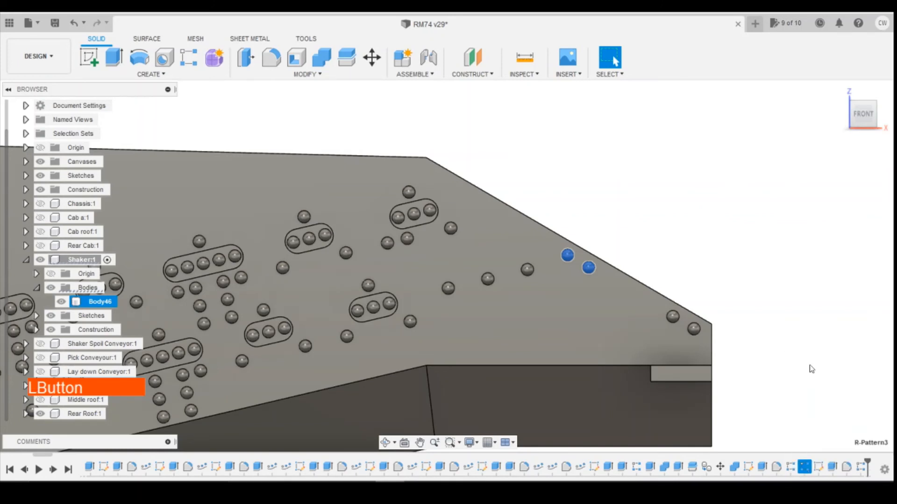
pyautogui.scroll(2, 593, 264)
pyautogui.moveTo(553, 253); pyautogui.dragTo(570, 260)
pyautogui.click(822, 382)
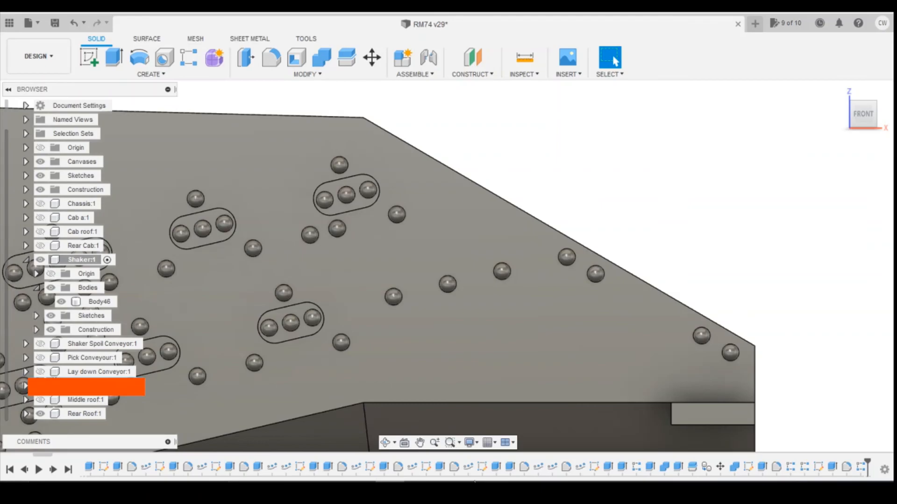
# - Check the reference photo and sketch a 0.3 mm diameter circle on the side face, just below the two bolts under the upper three-bolt plate
pyautogui.click(360, 488)
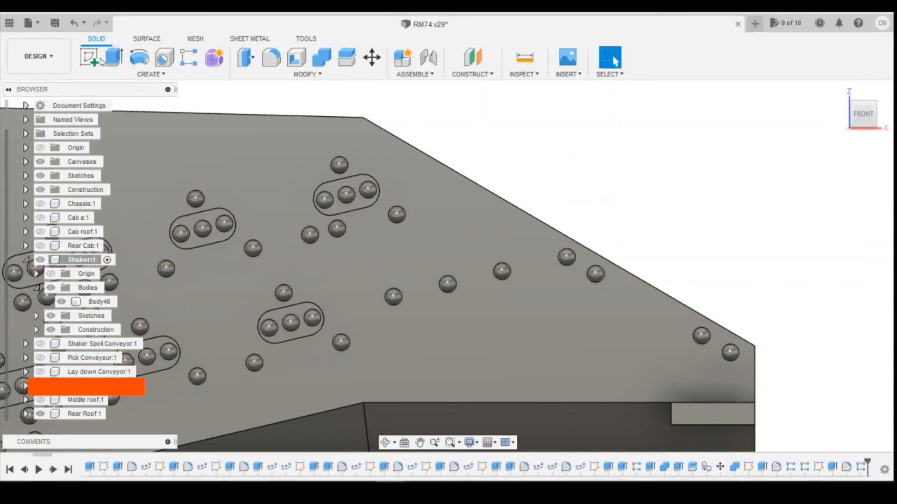
pyautogui.click(100, 61)
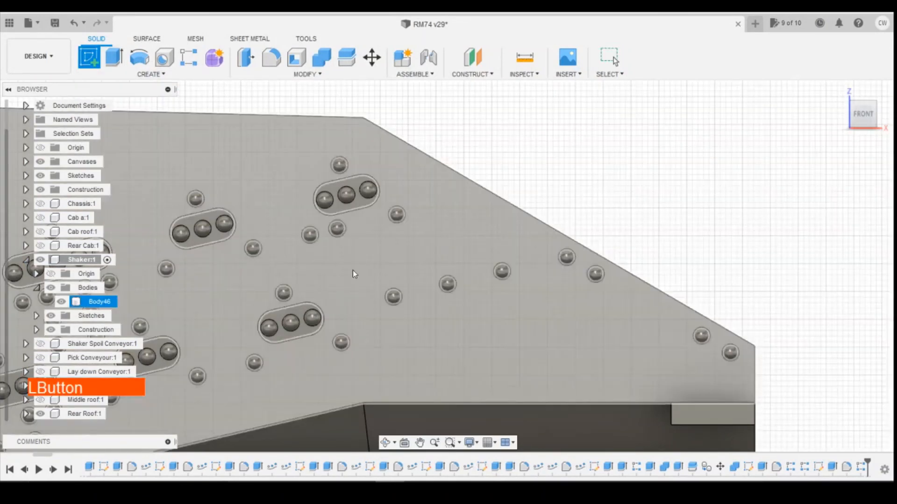
pyautogui.click(373, 280)
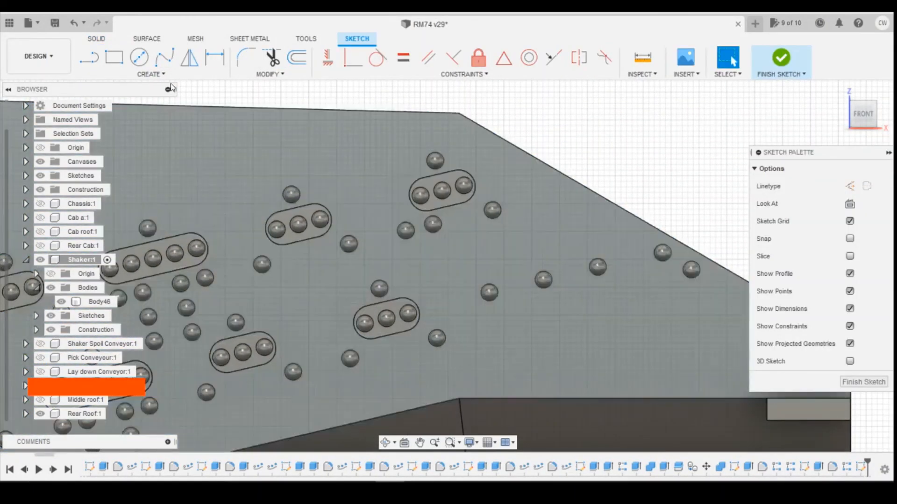
pyautogui.click(139, 57)
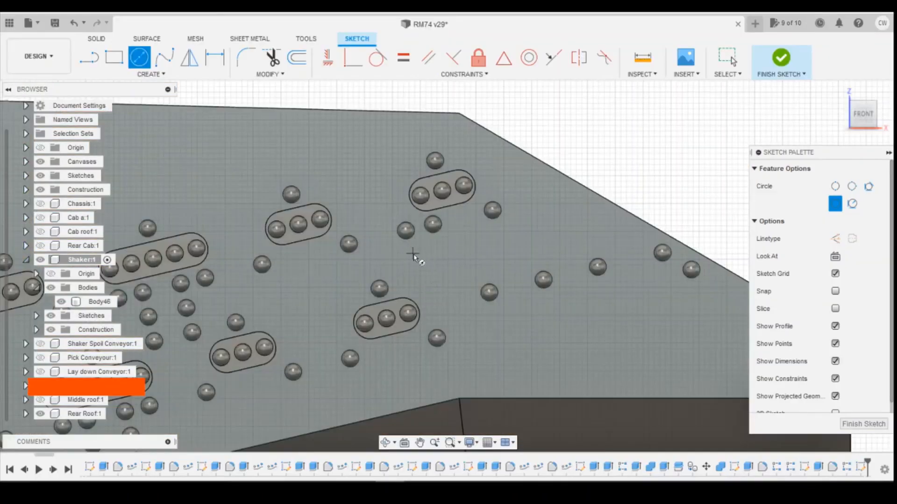
pyautogui.click(417, 256)
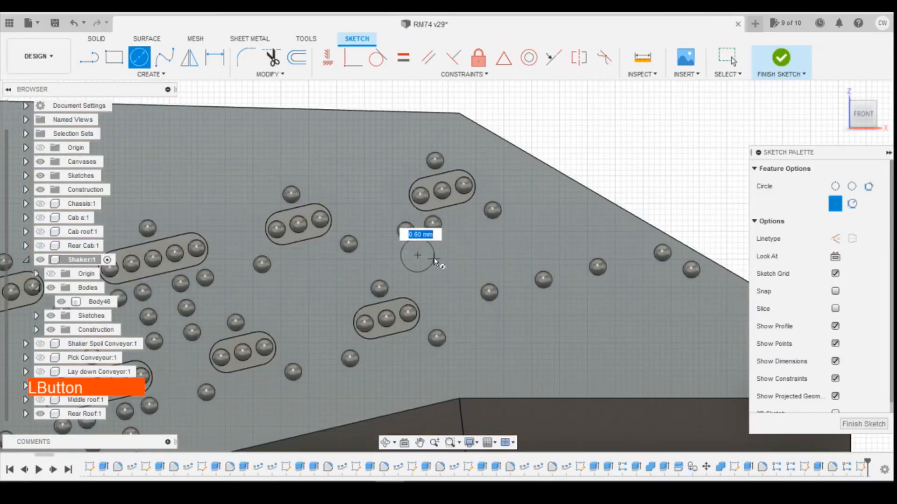
pyautogui.write('0.3')
pyautogui.press('Return')
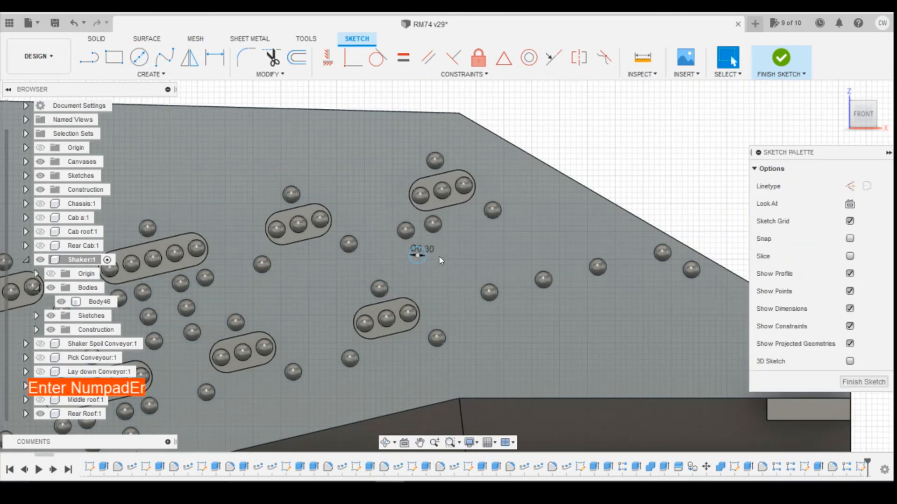
# - Dimension the circle's centre to 2.68 mm from the side face's sloping bottom edge
pyautogui.press('d')
pyautogui.click(417, 256)
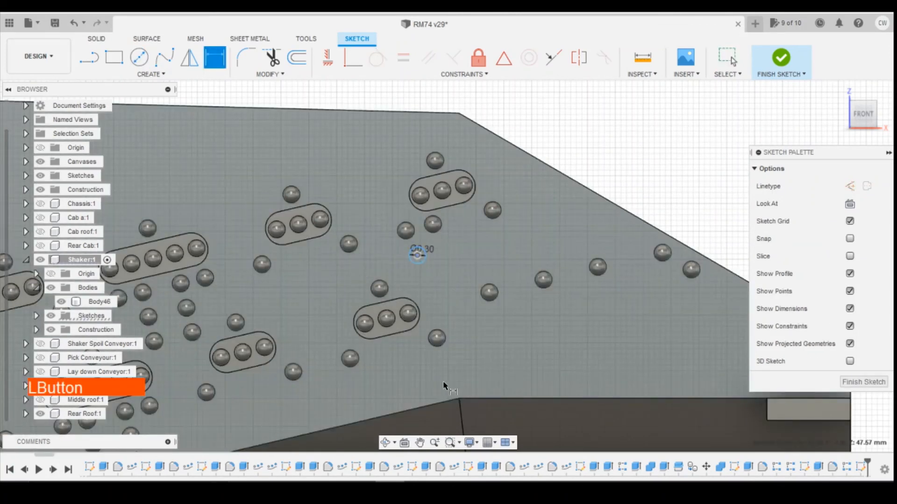
pyautogui.click(457, 400)
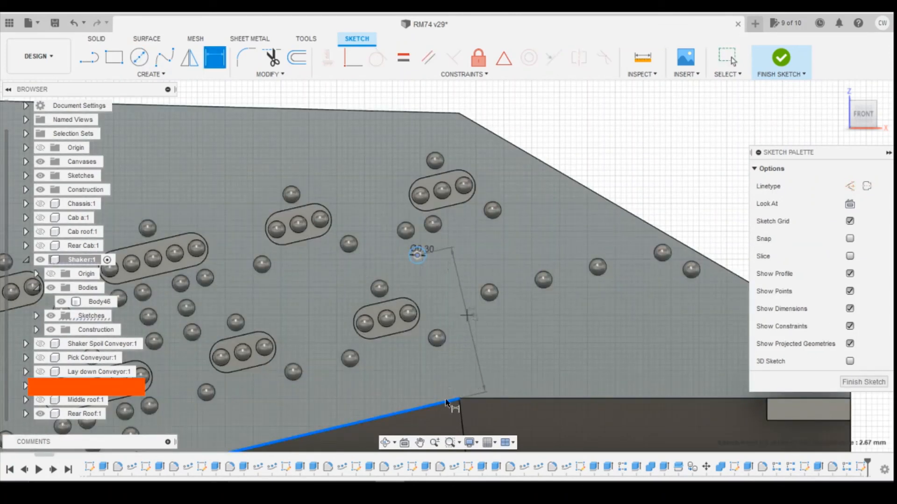
pyautogui.click(459, 324)
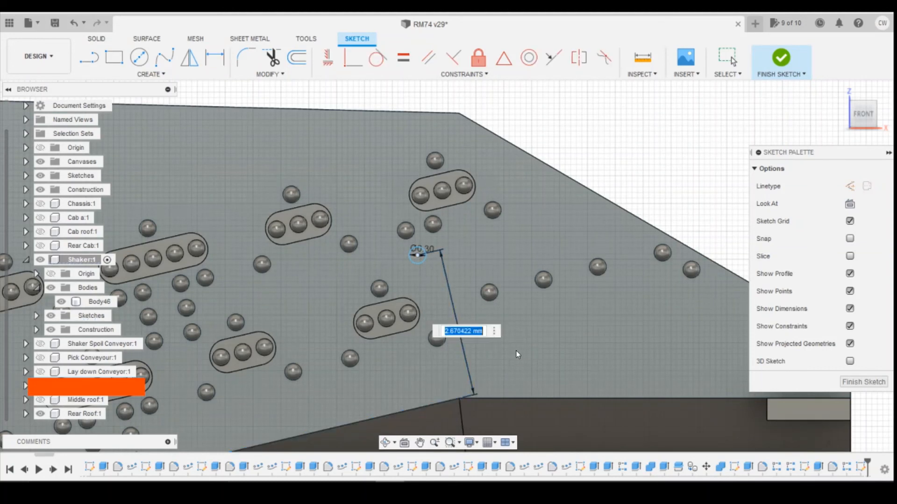
pyautogui.write('2.68')
pyautogui.press('Return')
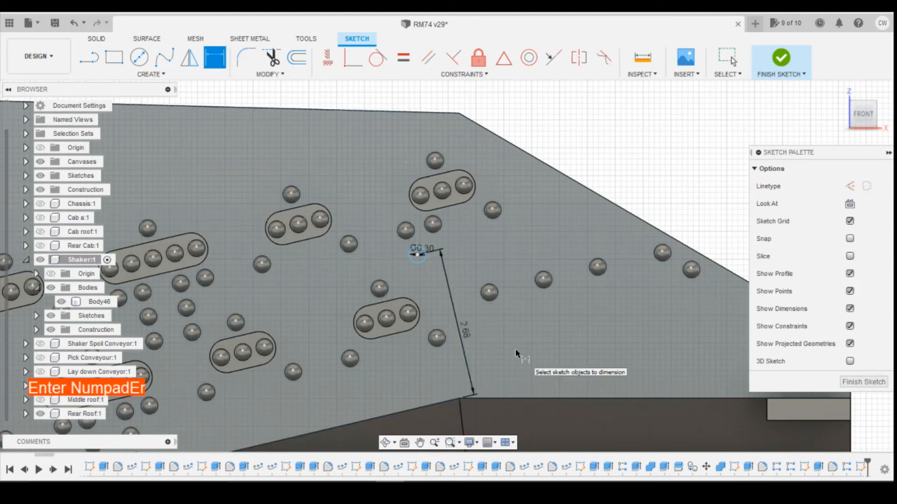
# - Dimension the circle's centre 2.58 mm vertically above the corner where the side face's sloping and horizontal bottom edges meet
pyautogui.click(417, 255)
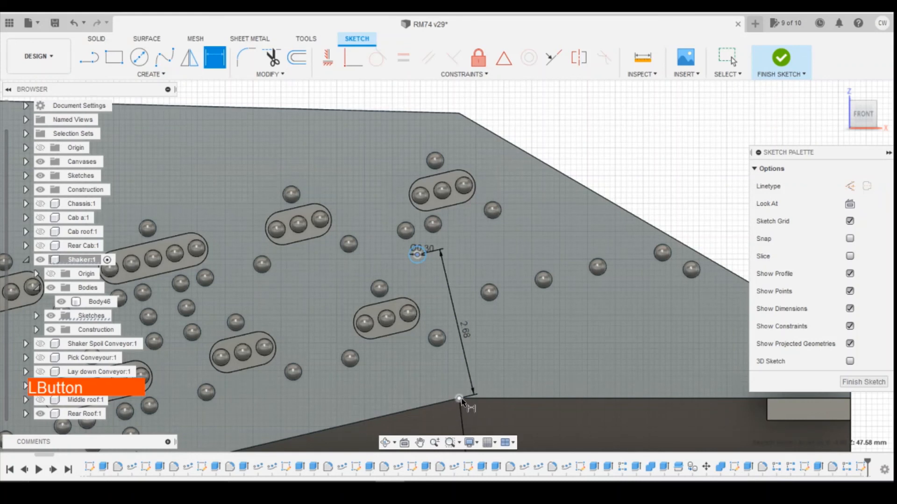
pyautogui.click(460, 399)
pyautogui.click(618, 365)
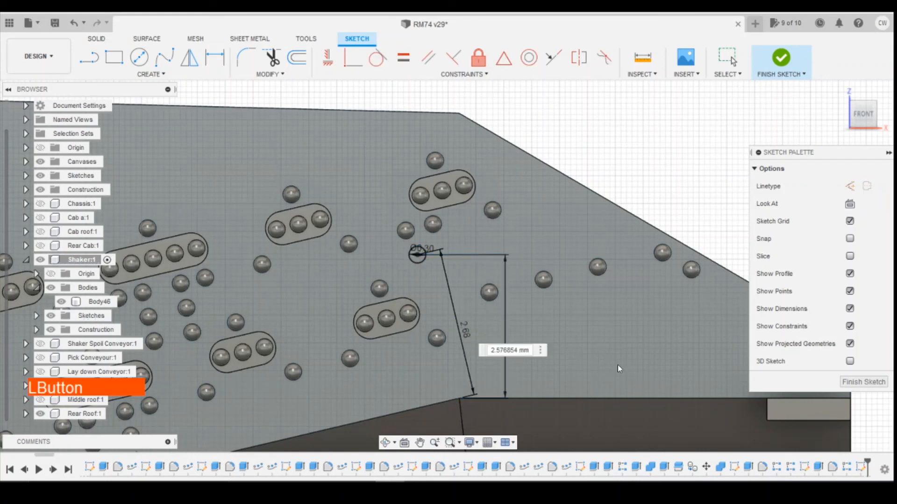
pyautogui.write('2.58')
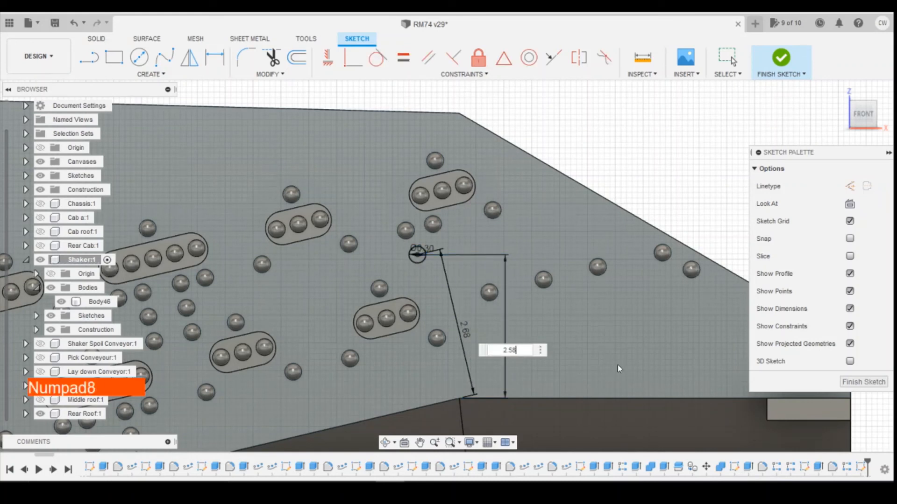
pyautogui.press('Return')
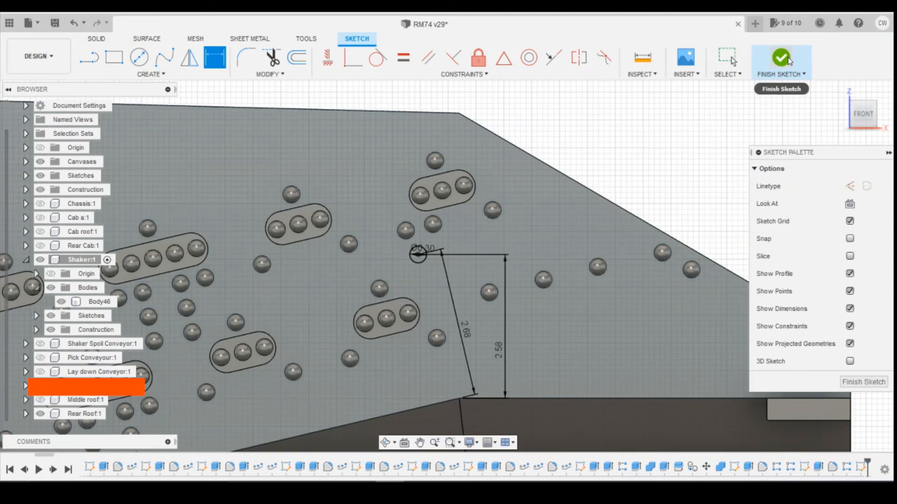
# - Extrude the dimensioned circle 0.1 mm out of the shaker's side face
pyautogui.scroll(10, 408, 258)
pyautogui.press('Escape')
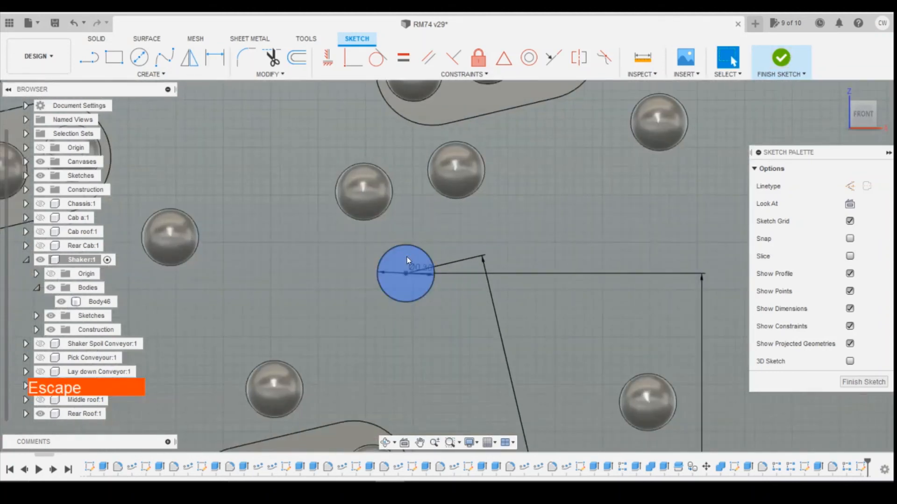
pyautogui.rightClick(408, 260)
pyautogui.click(413, 306)
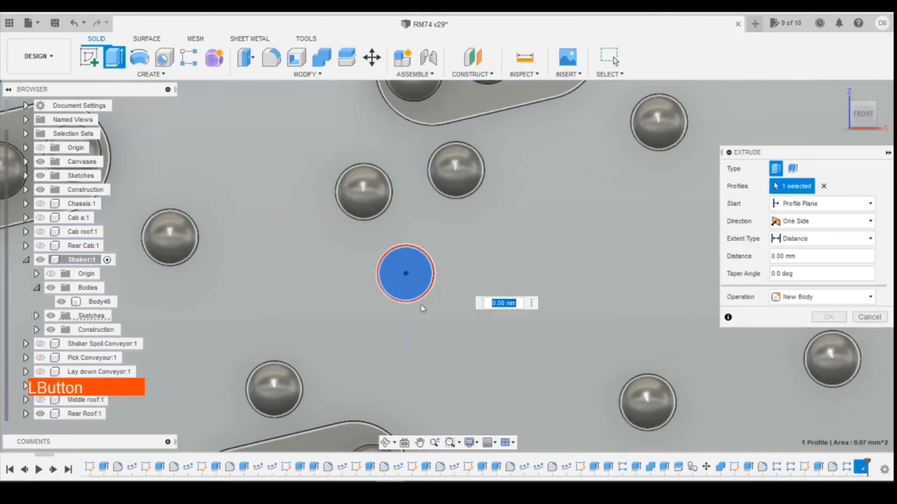
pyautogui.write('0.1')
pyautogui.press('Return')
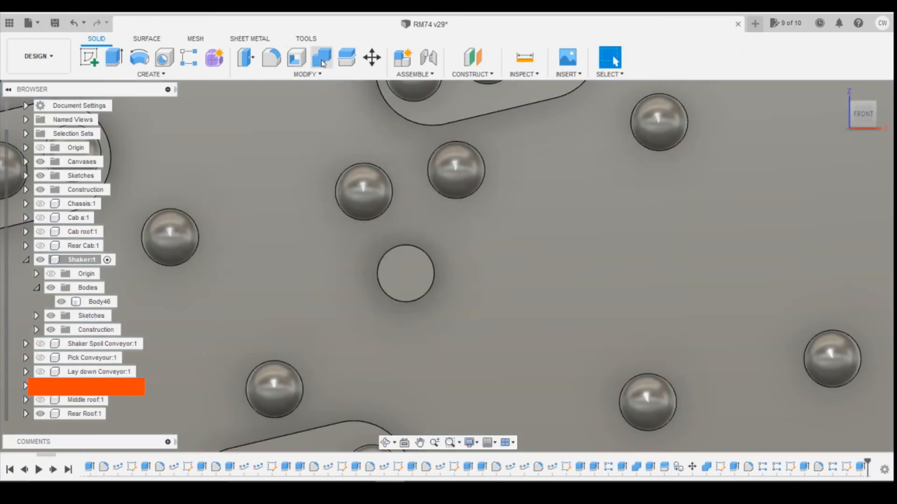
# - Round the new bolt head into a dome with a 0.15 mm fillet on its outer edge
pyautogui.click(271, 57)
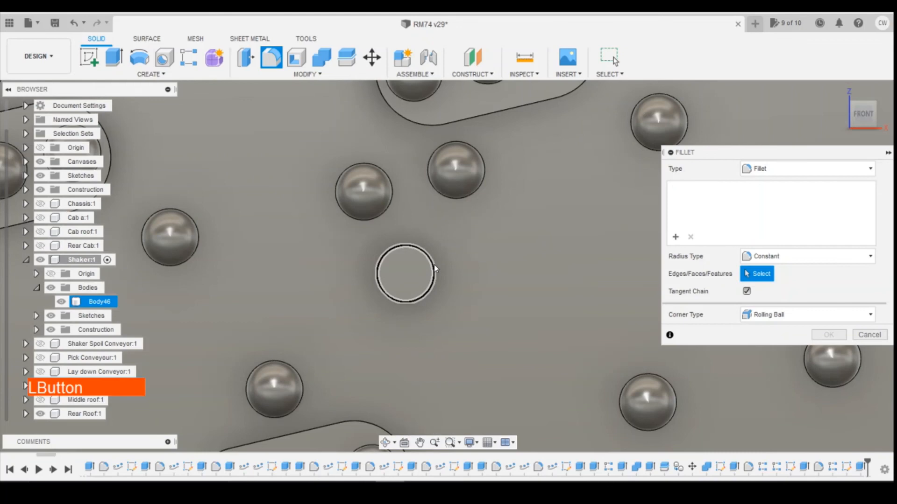
pyautogui.click(434, 265)
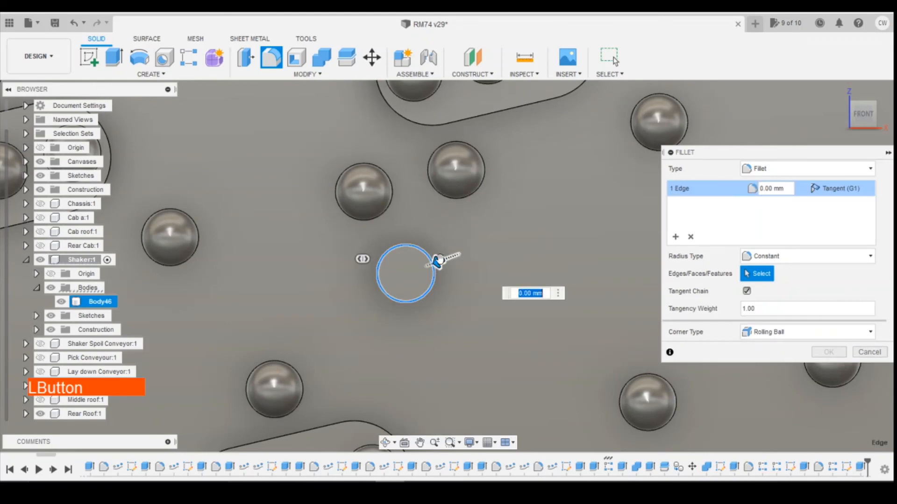
pyautogui.write('0.15')
pyautogui.press('KP_Enter')
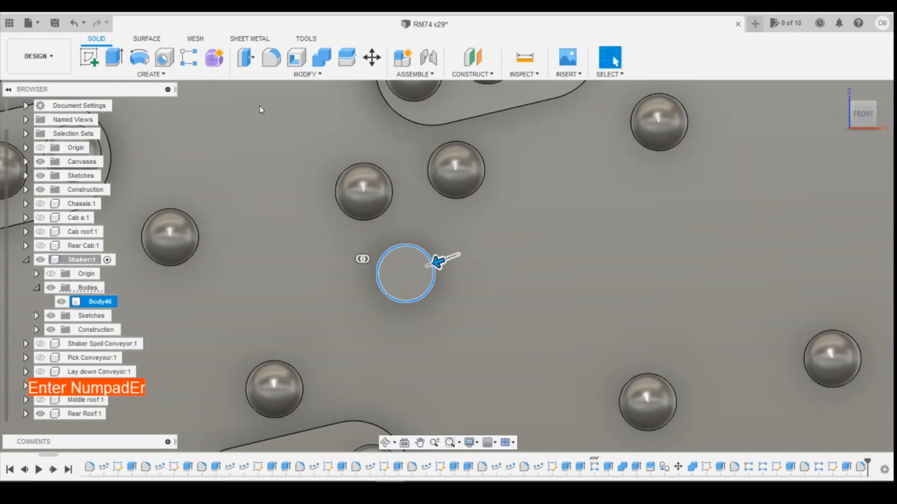
# - Pattern the new bolt's extrude and fillet along the lower three-bolt plate's straight edge, with two instances over a -0.40 mm extent
pyautogui.click(189, 57)
pyautogui.click(861, 467)
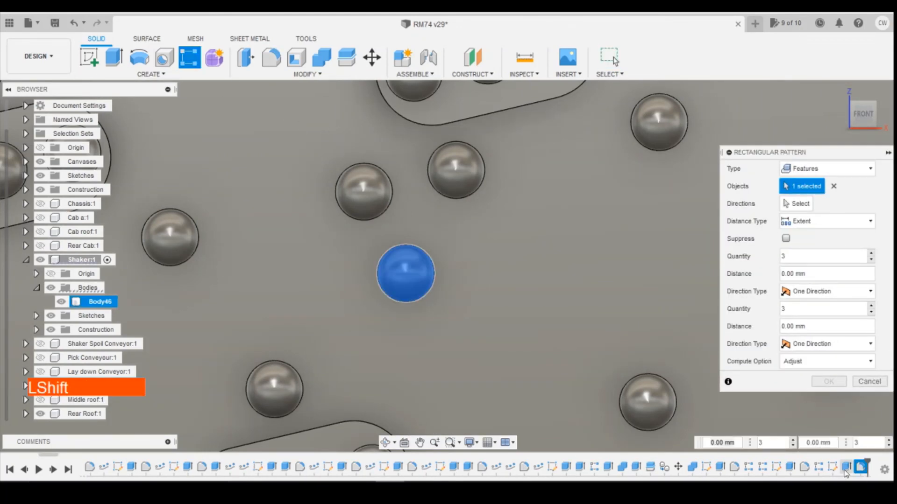
pyautogui.keyDown('shift'); pyautogui.click(846, 467); pyautogui.keyUp('shift')
pyautogui.click(800, 204)
pyautogui.scroll(-4, 500, 278)
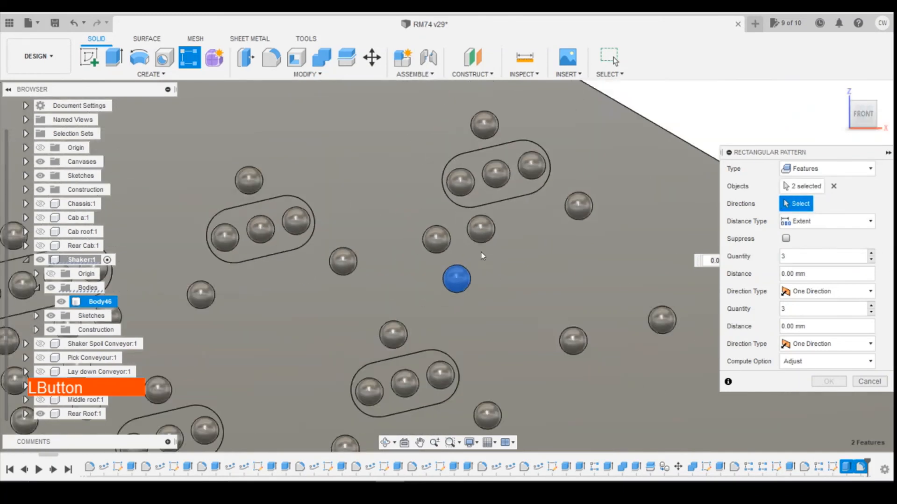
pyautogui.click(424, 343)
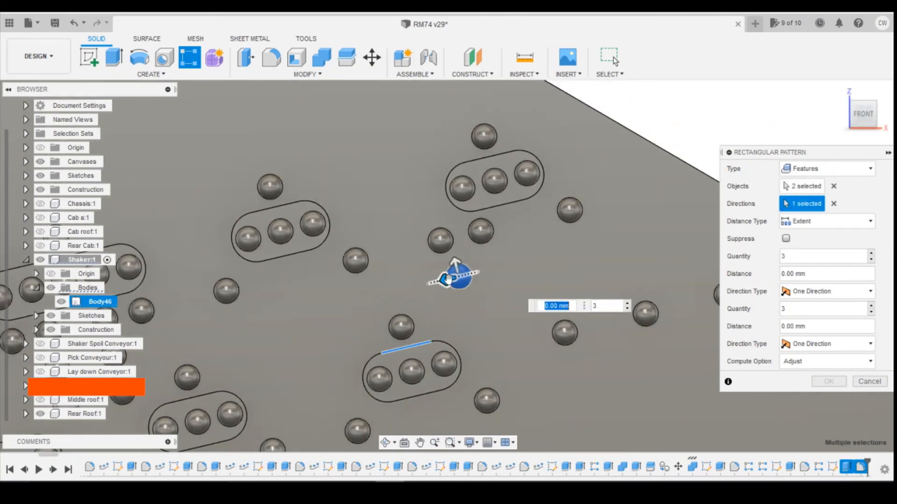
pyautogui.moveTo(445, 280); pyautogui.dragTo(510, 265)
pyautogui.click(652, 304)
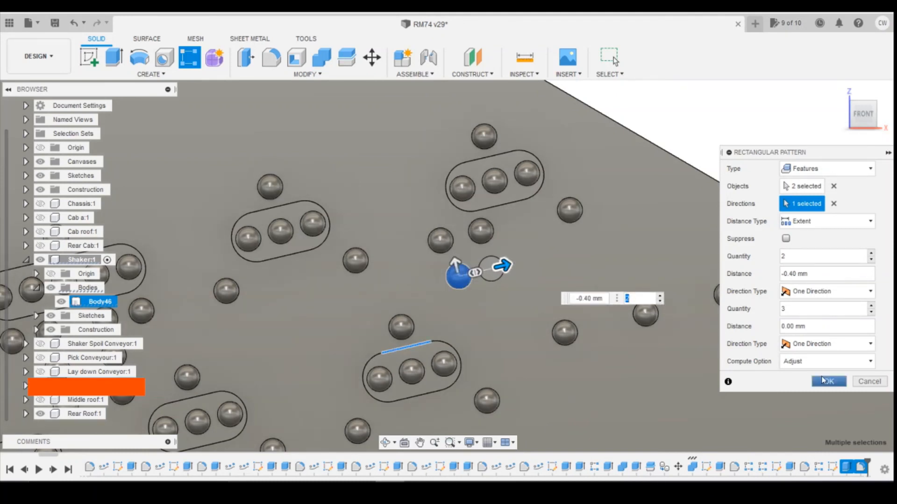
pyautogui.click(743, 381)
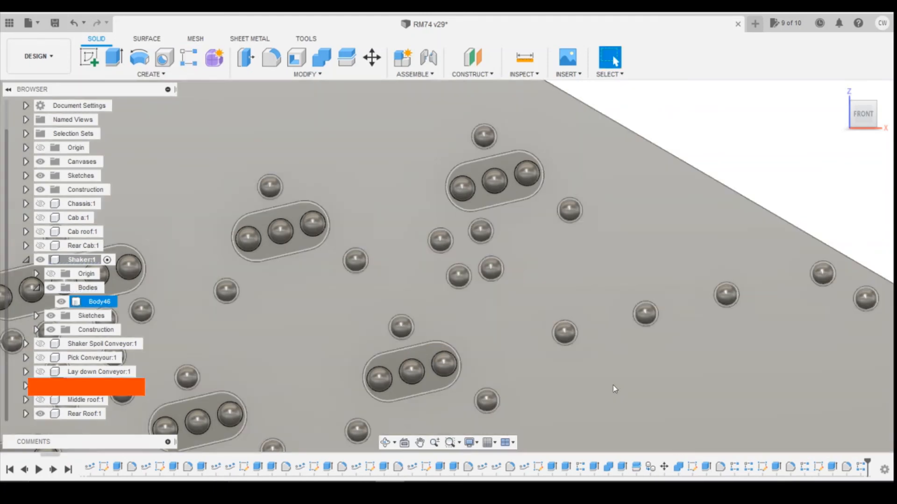
# - Examine the bolt layout across the shaker's side from the front and at an angle, and compare it with the reference photo
pyautogui.scroll(-6, 625, 377)
pyautogui.click(587, 292)
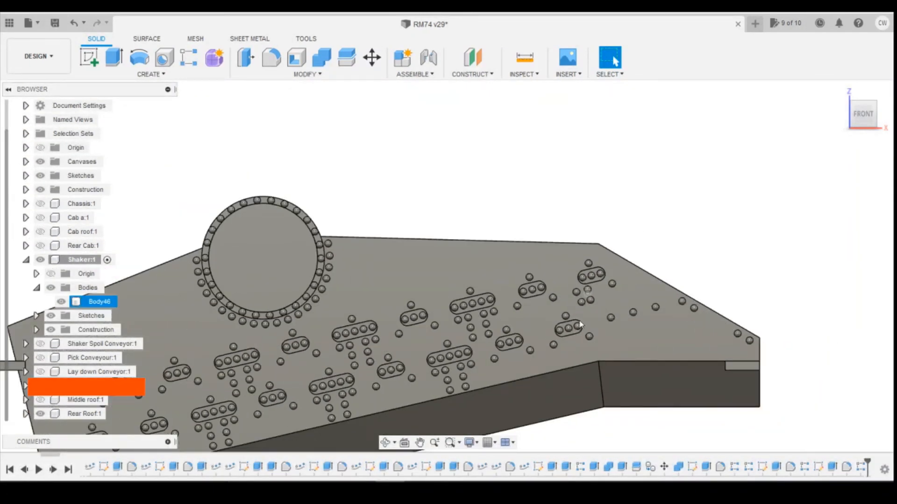
pyautogui.hotkey('shift', 'z')
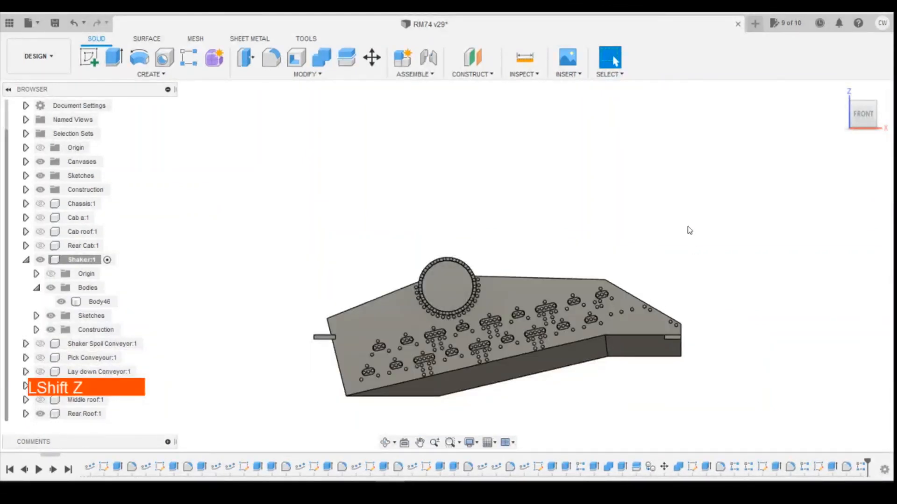
pyautogui.click(870, 112)
pyautogui.moveTo(870, 113); pyautogui.dragTo(883, 114)
pyautogui.scroll(5, 557, 325)
pyautogui.scroll(-2, 557, 322)
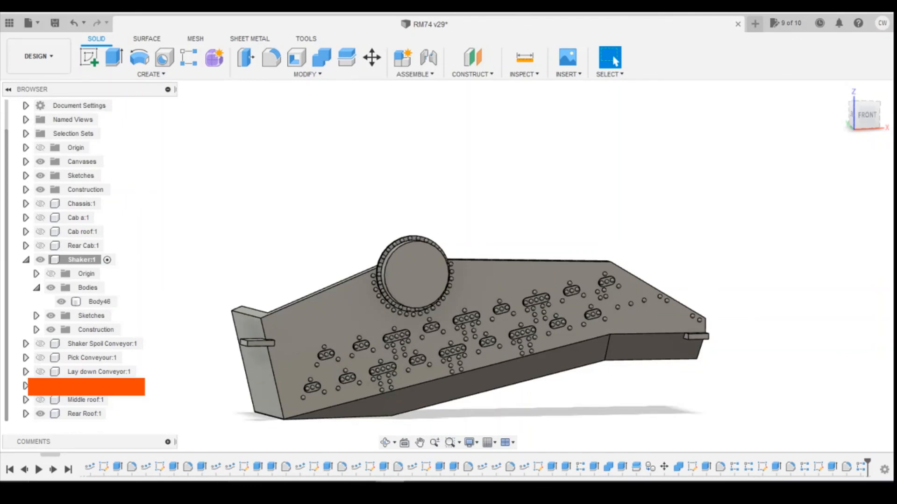
pyautogui.moveTo(361, 491)
pyautogui.click(423, 415)
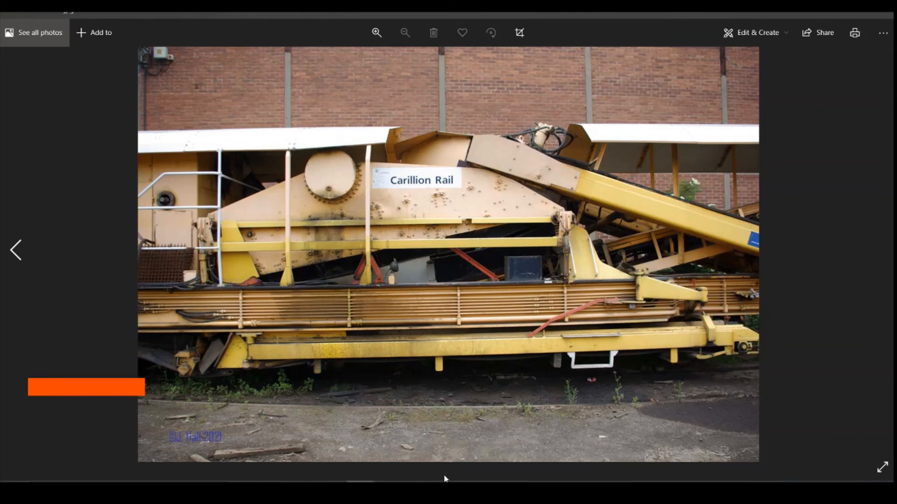
pyautogui.click(389, 490)
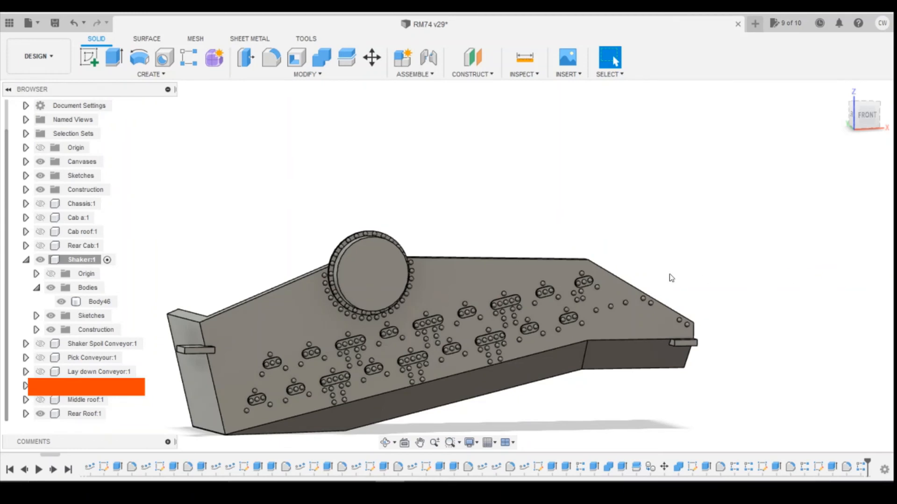
pyautogui.press('shift')
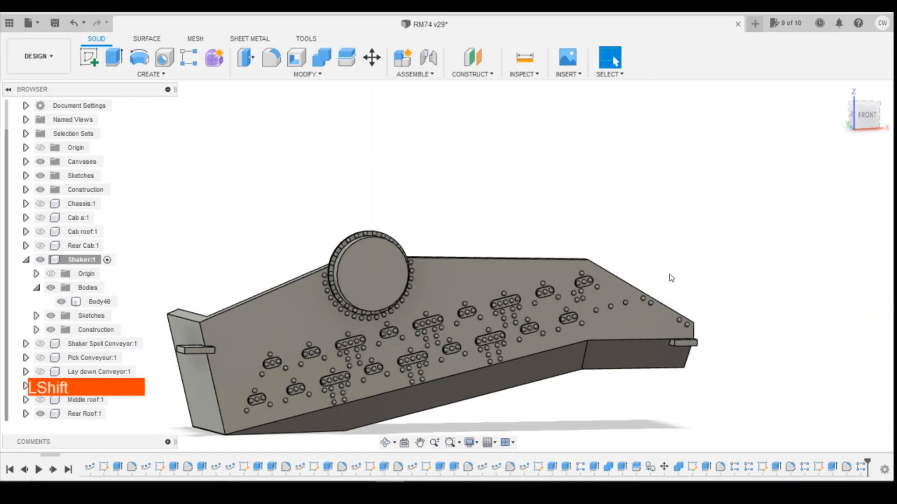